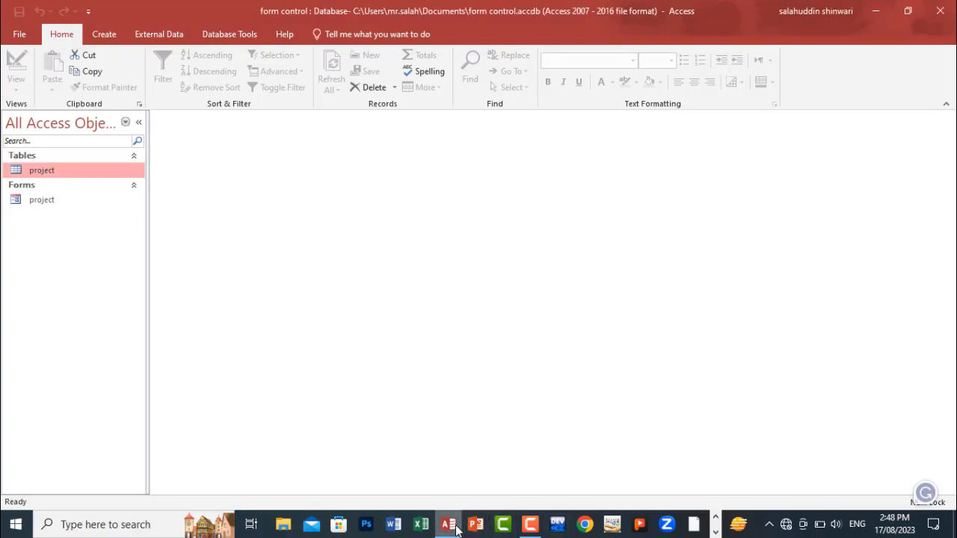
Step: Look over the records in the project table and the existing project form, then close the form
click(448, 525)
click(448, 526)
double_click(83, 172)
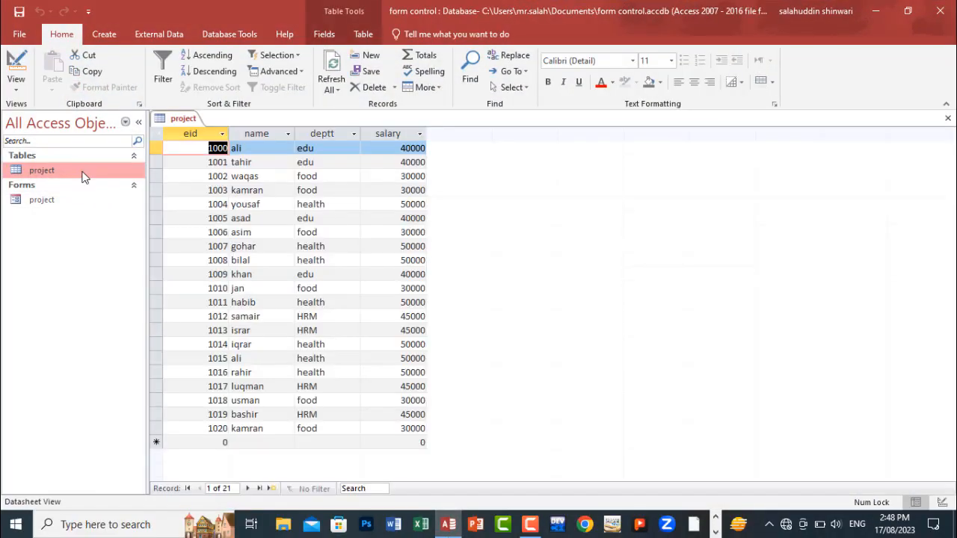
click(334, 223)
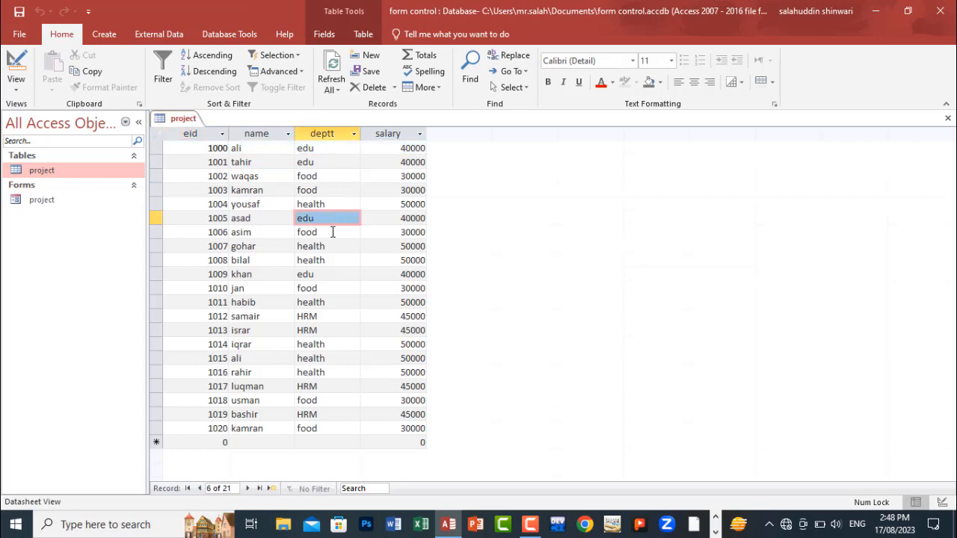
double_click(47, 204)
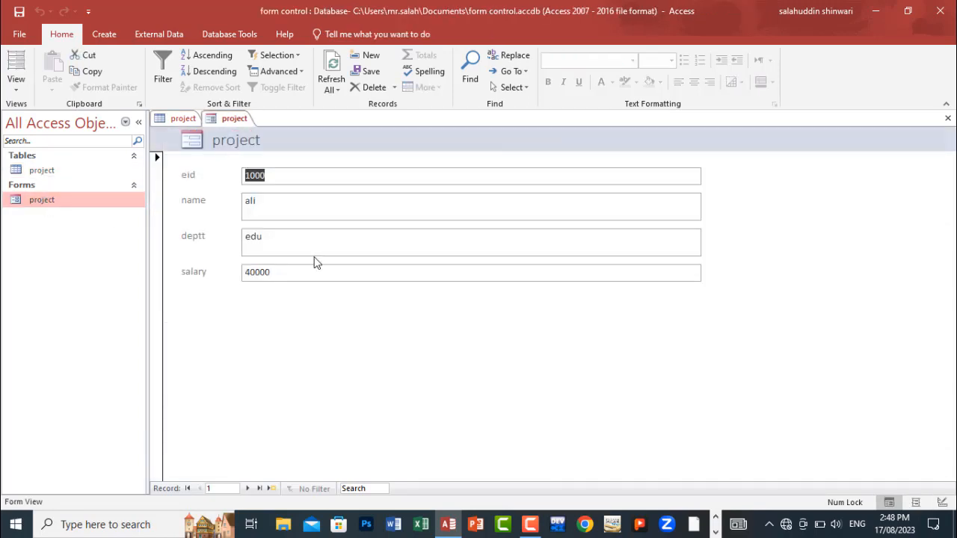
click(947, 118)
Step: Create a new query in design view and add the project table as its source
click(102, 38)
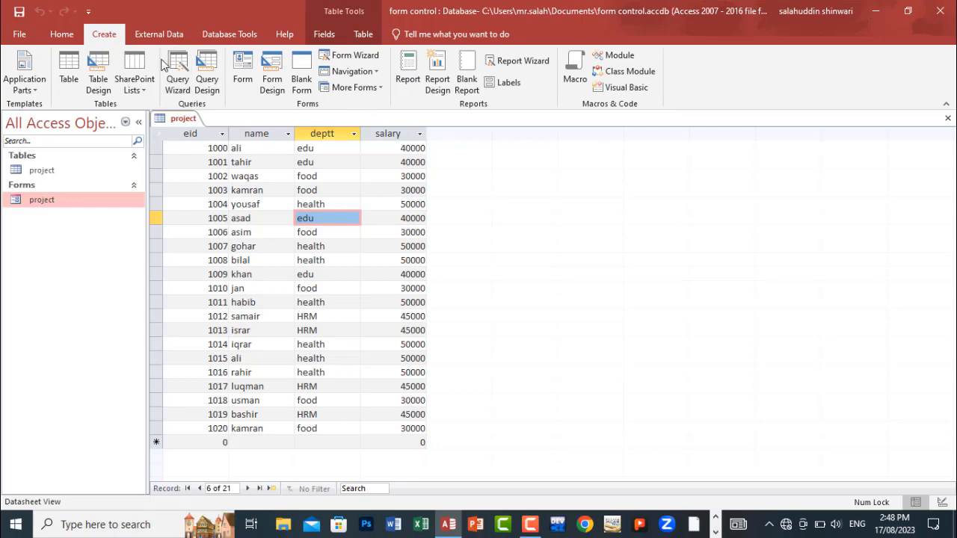
click(199, 85)
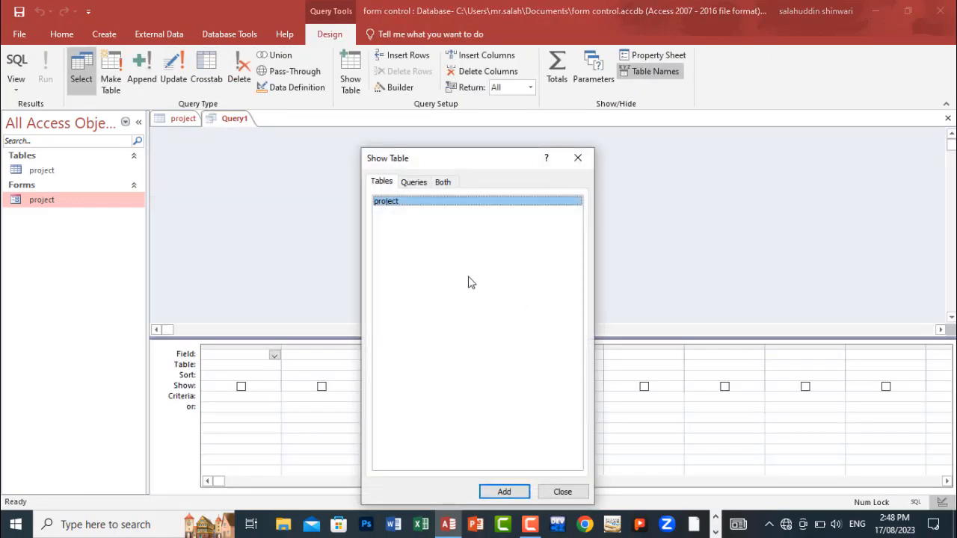
click(504, 492)
click(564, 491)
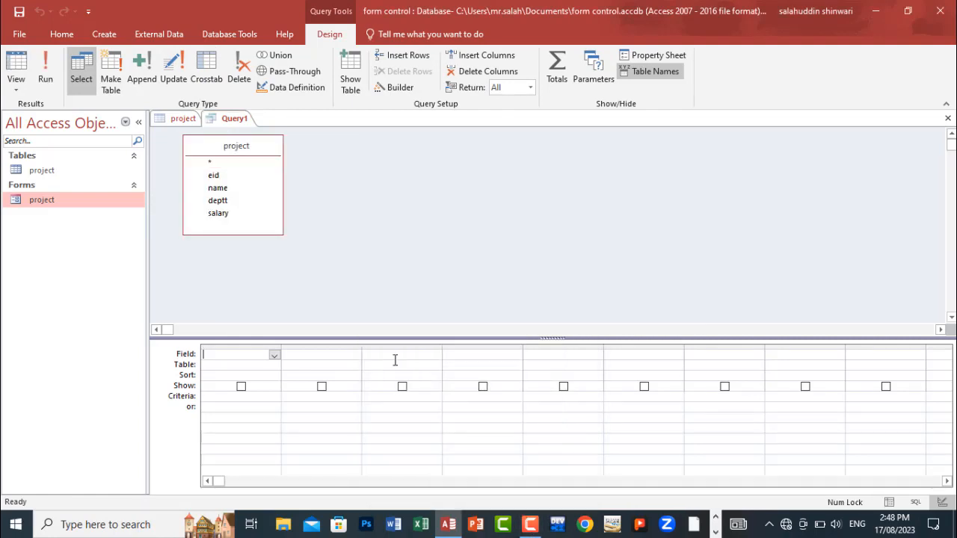
Step: Add the eid, name, deptt and salary fields to the query and set the eid criteria to [enter your id]
double_click(242, 149)
drag(234, 182, 238, 383)
click(250, 401)
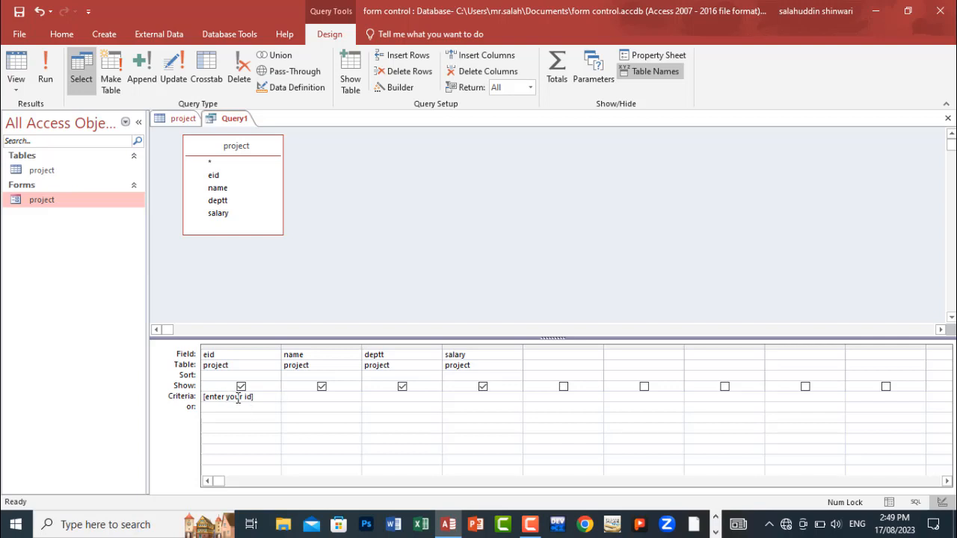
Step: Run the query with a blank id parameter, then close it and save it as "search query by eid"
click(45, 75)
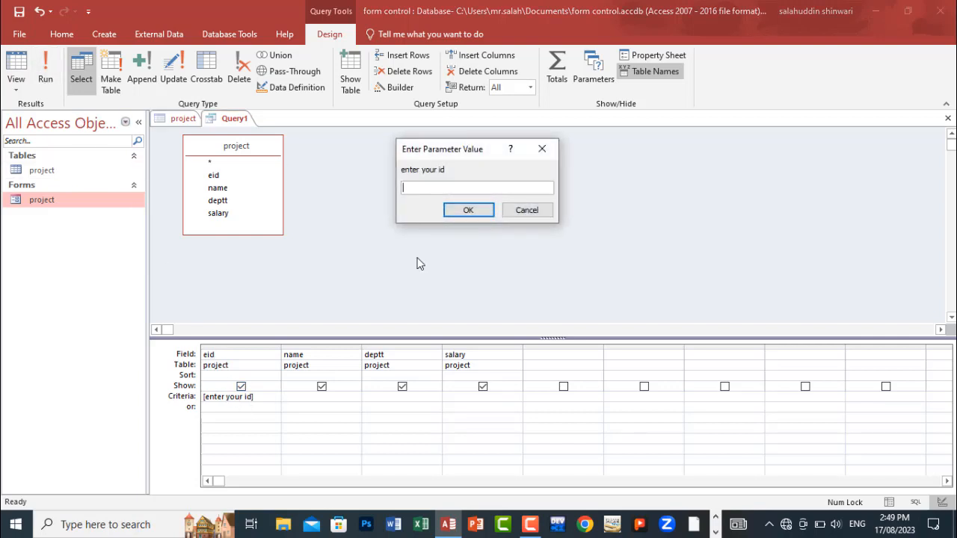
key(Return)
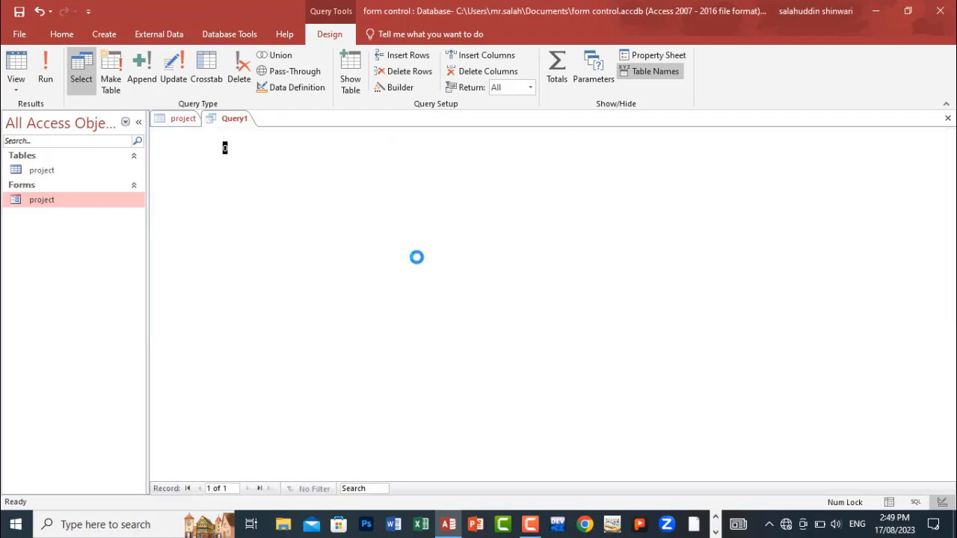
click(948, 118)
key(Return)
text(earch query by eid)
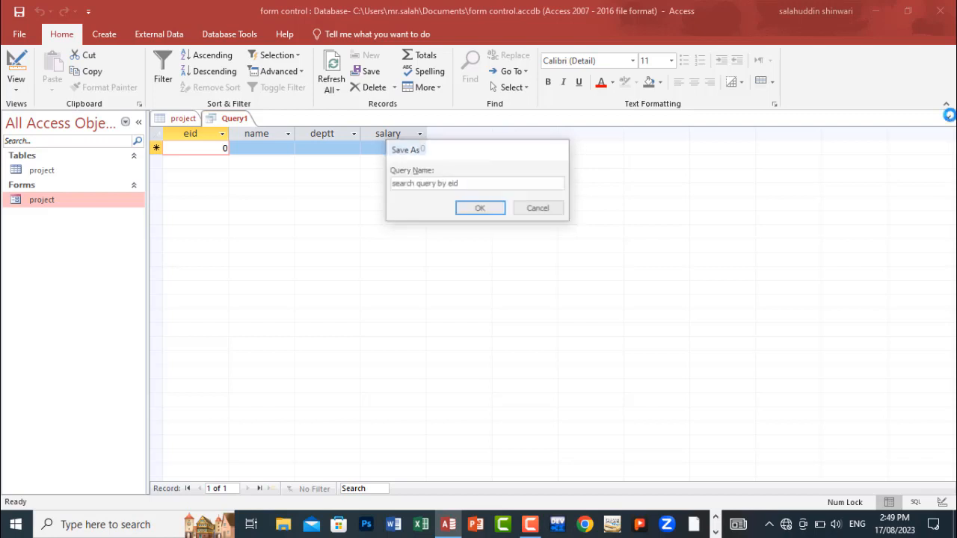
key(Return)
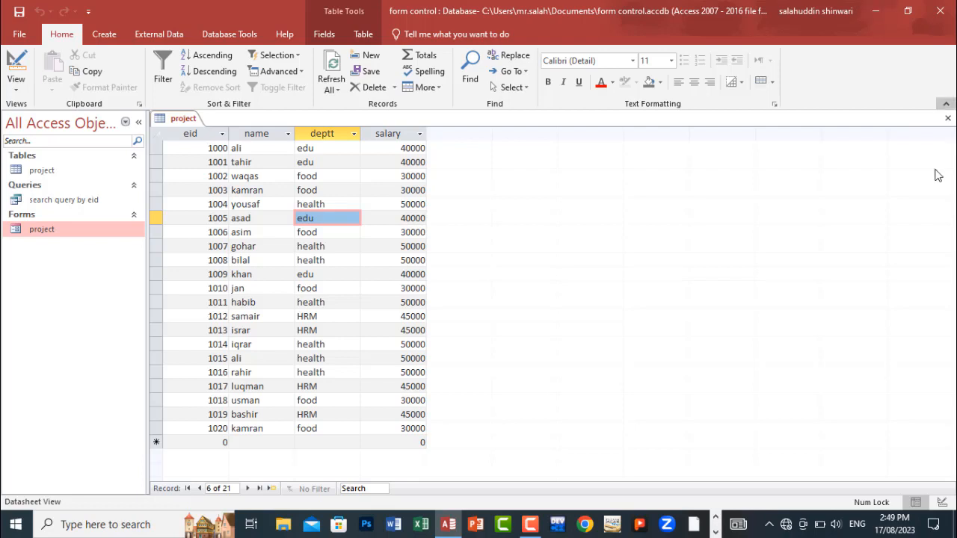
Step: Close the project table and start a second query design with the project table as its source
click(949, 117)
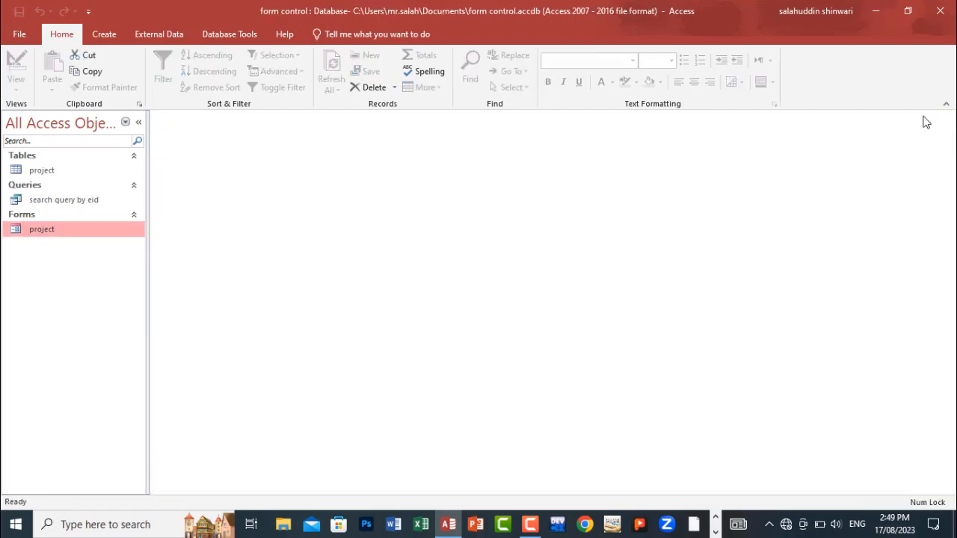
click(57, 199)
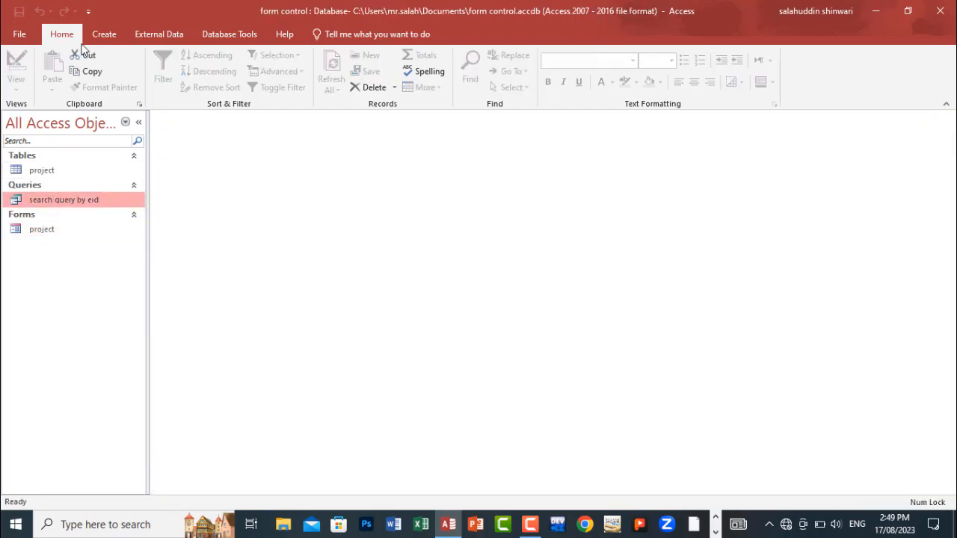
click(104, 34)
click(208, 75)
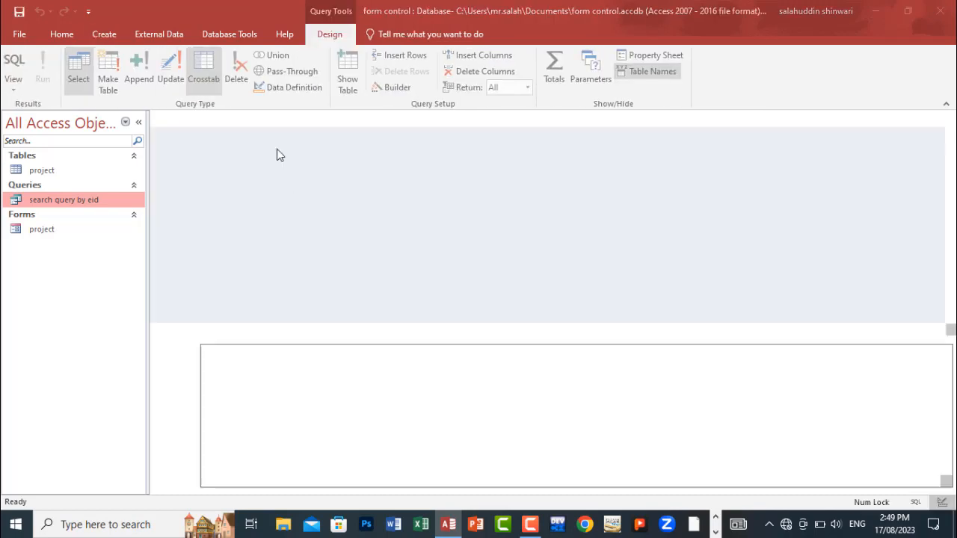
key(Return)
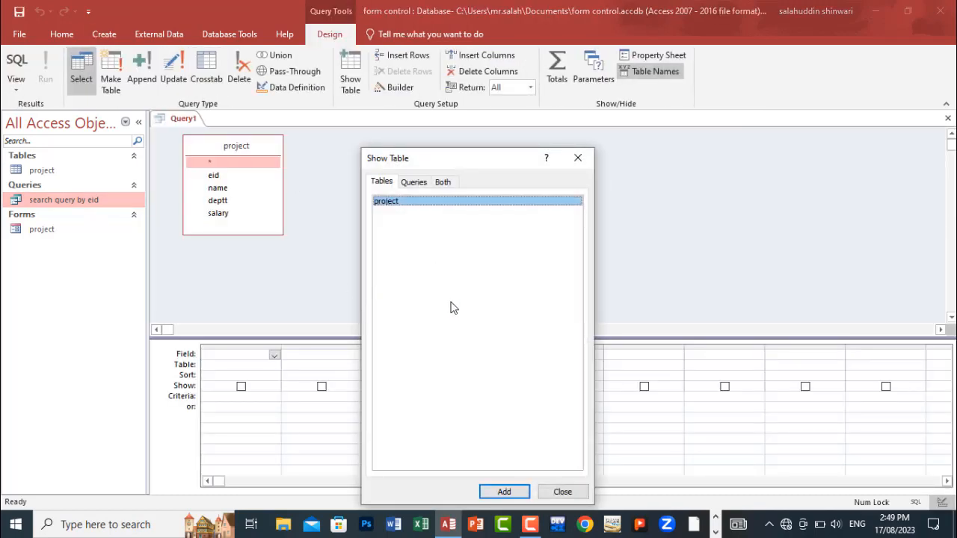
click(578, 157)
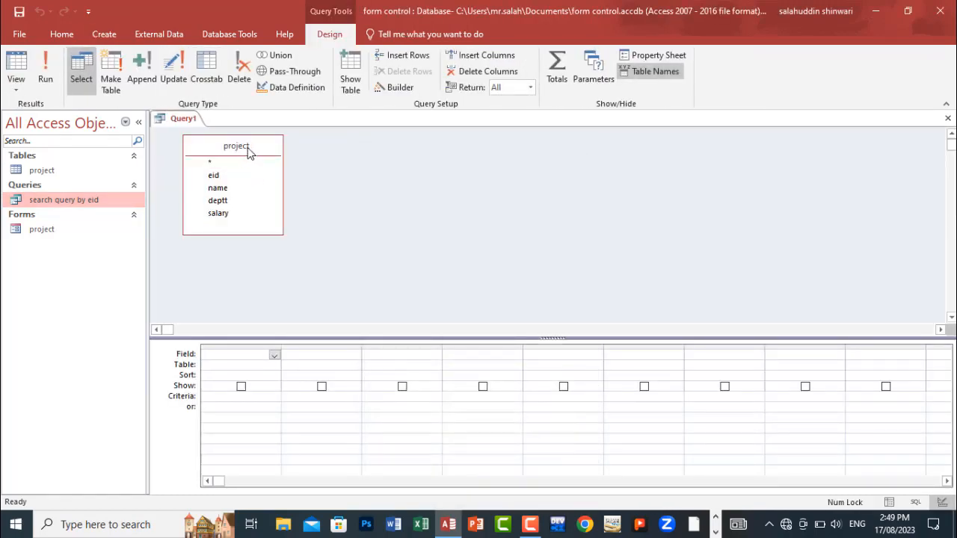
Step: Add all four project fields to the second query and set the deptt criteria to [enter your deptt]
double_click(247, 148)
drag(218, 209, 241, 356)
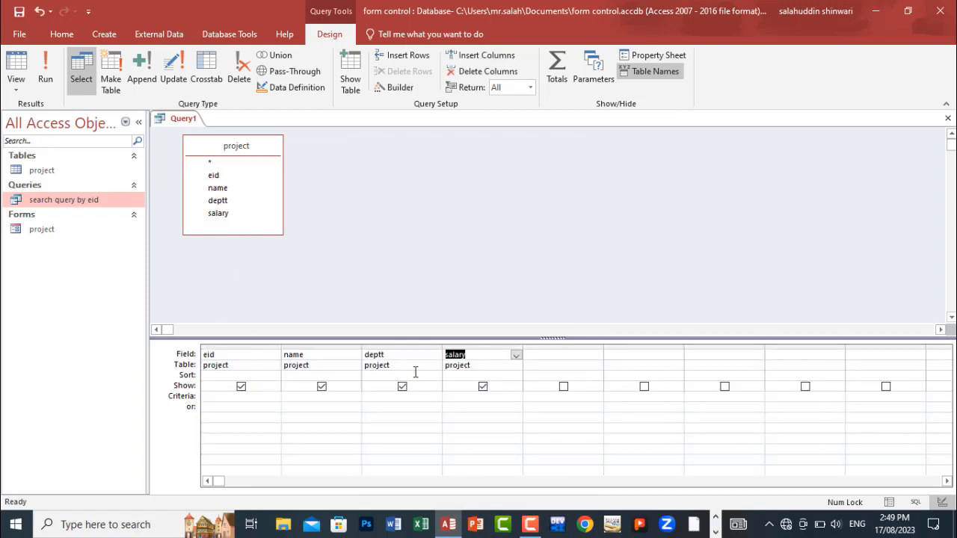
click(312, 397)
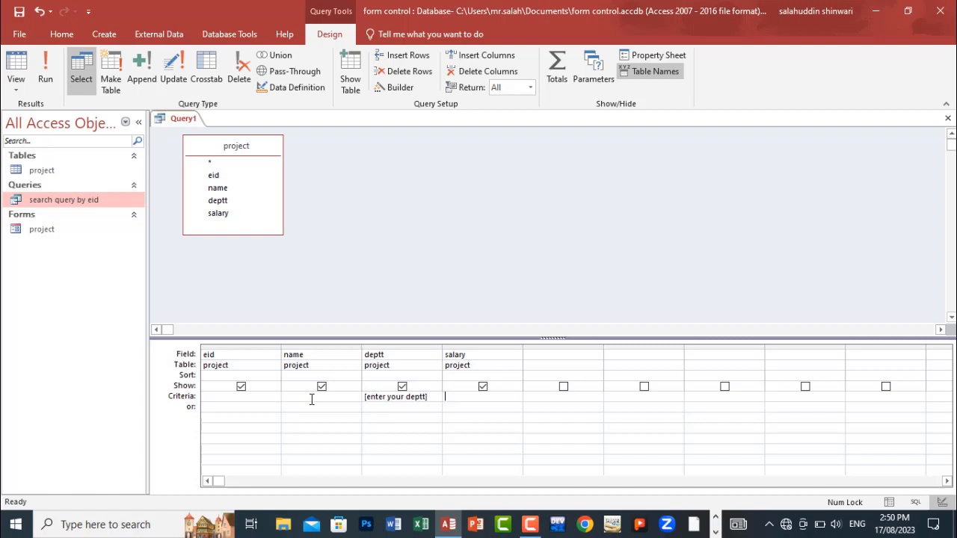
Step: Run the query with a blank department parameter, then close it and save it as "deptt search query"
click(45, 66)
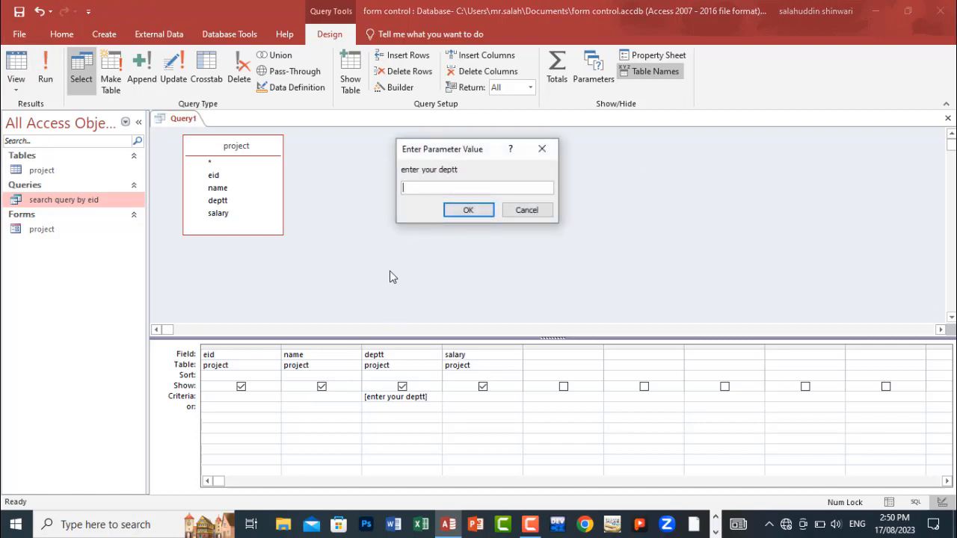
click(468, 211)
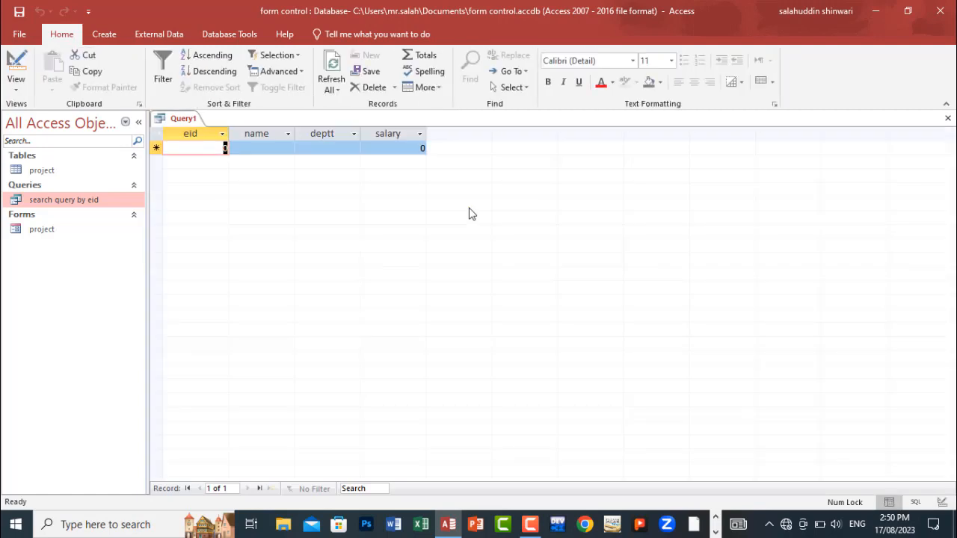
click(948, 118)
key(Return)
text(deptt search query)
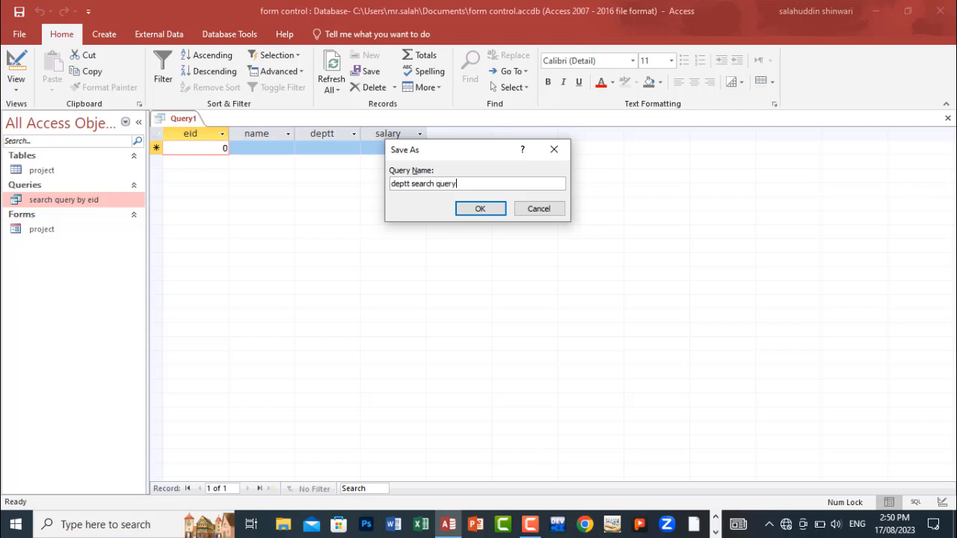
key(Return)
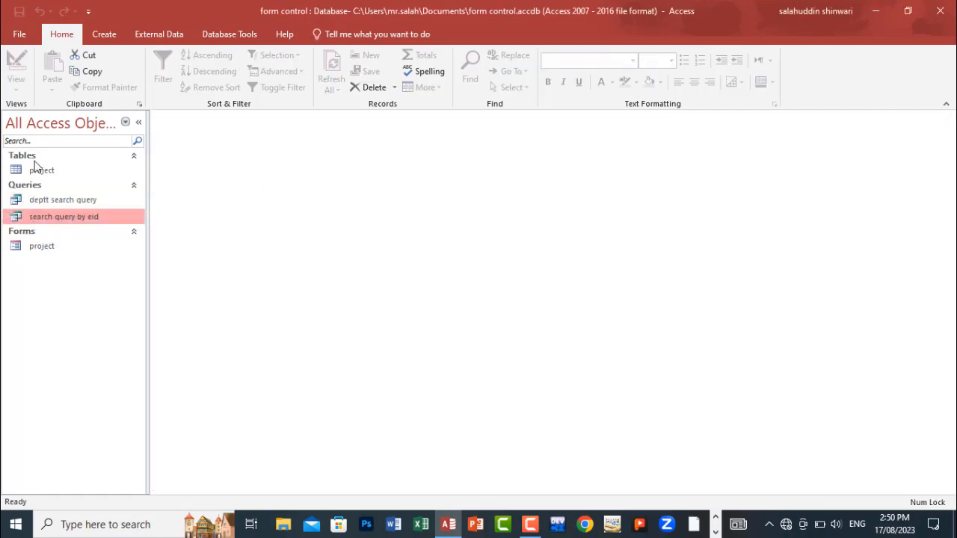
Step: Create a modal dialog form in design view and delete its default OK and Cancel buttons
click(55, 246)
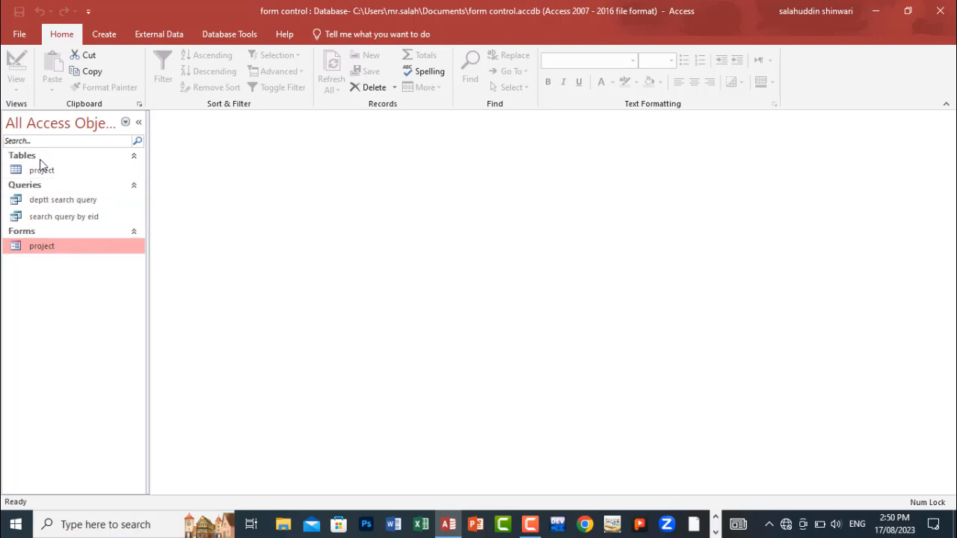
click(39, 182)
click(41, 171)
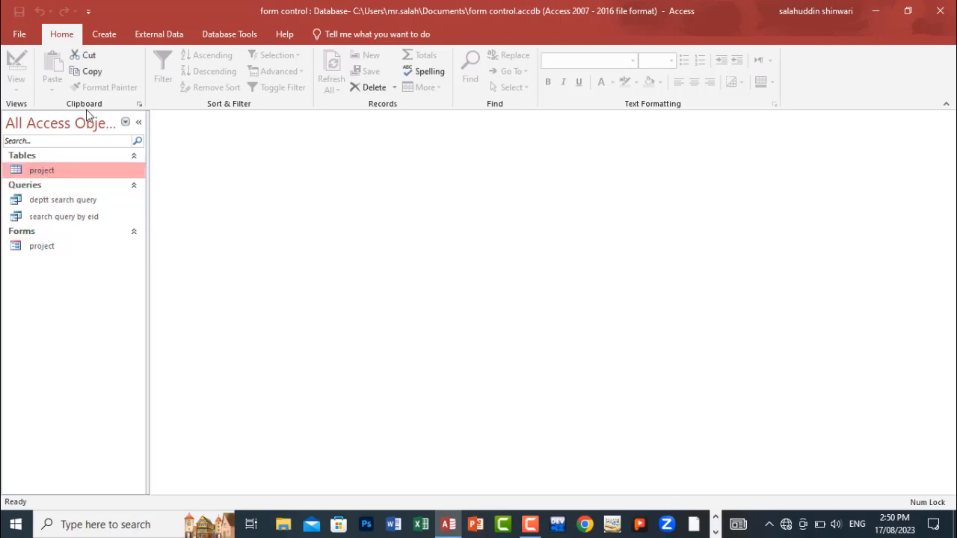
click(104, 34)
click(356, 88)
click(366, 208)
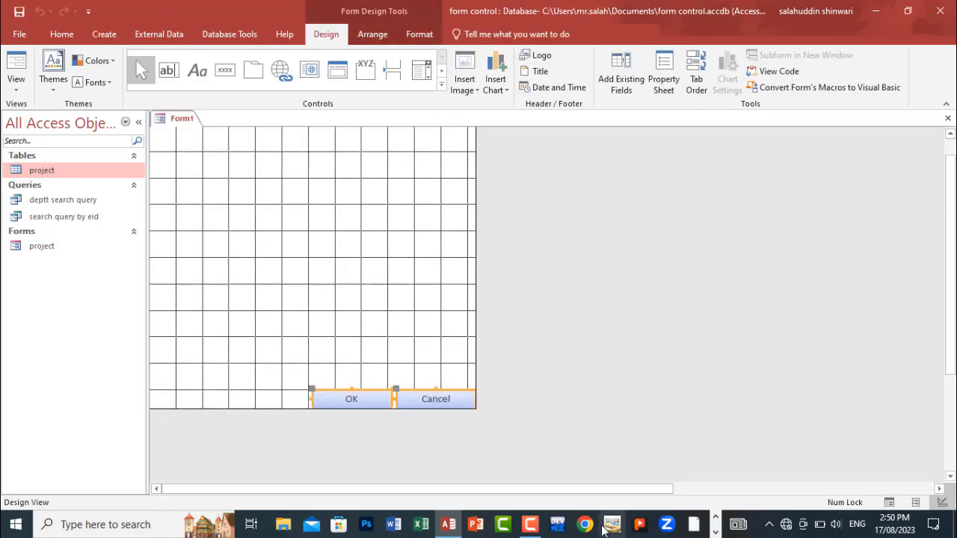
key(Delete)
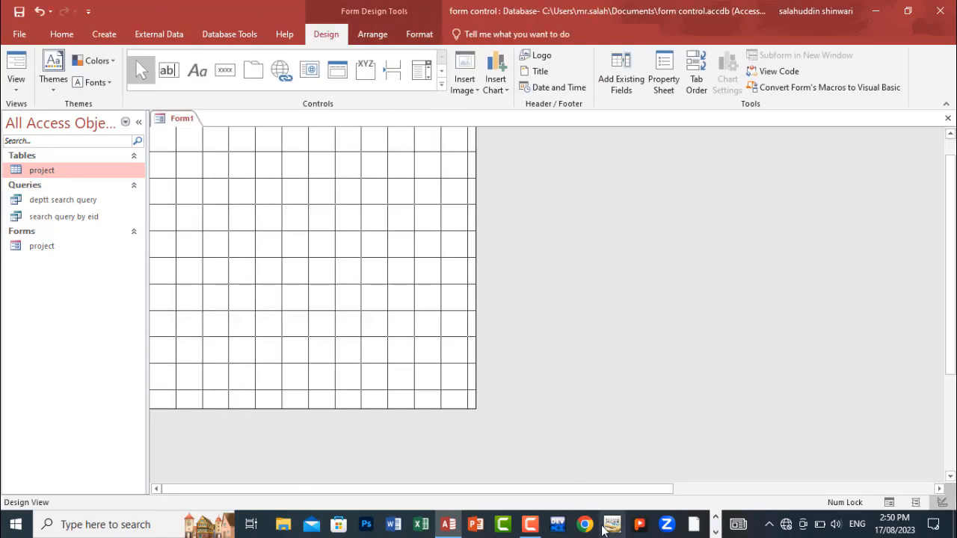
Step: Place the eid, name, deptt and salary fields of the project table on the form, stacked below one another
click(619, 81)
click(812, 187)
click(782, 183)
drag(807, 196, 287, 186)
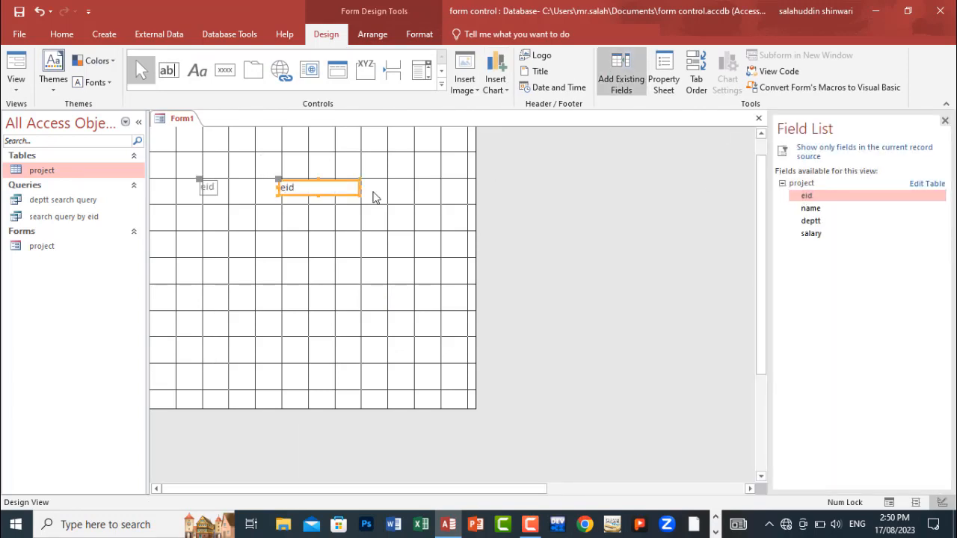
click(806, 211)
key(shift+Down)
key(shift+Down)
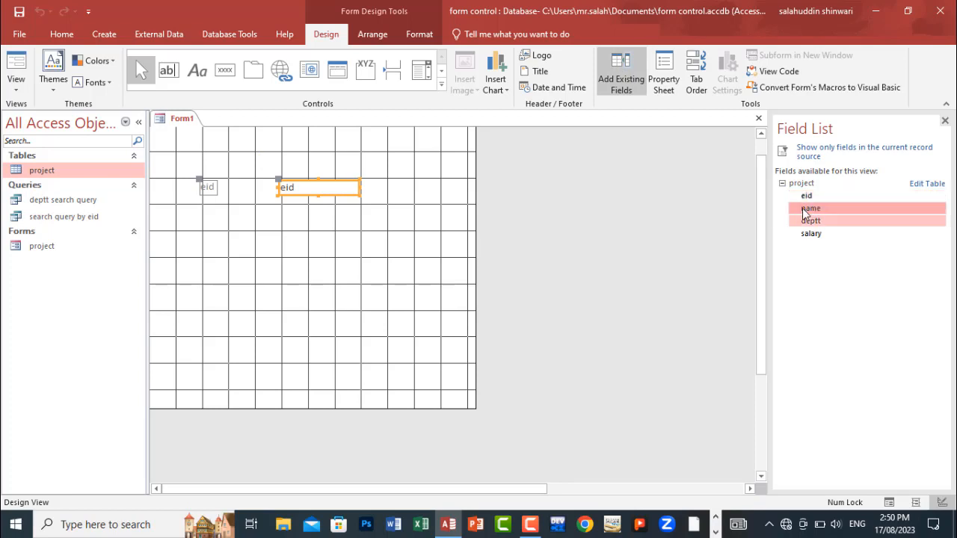
drag(812, 232, 304, 206)
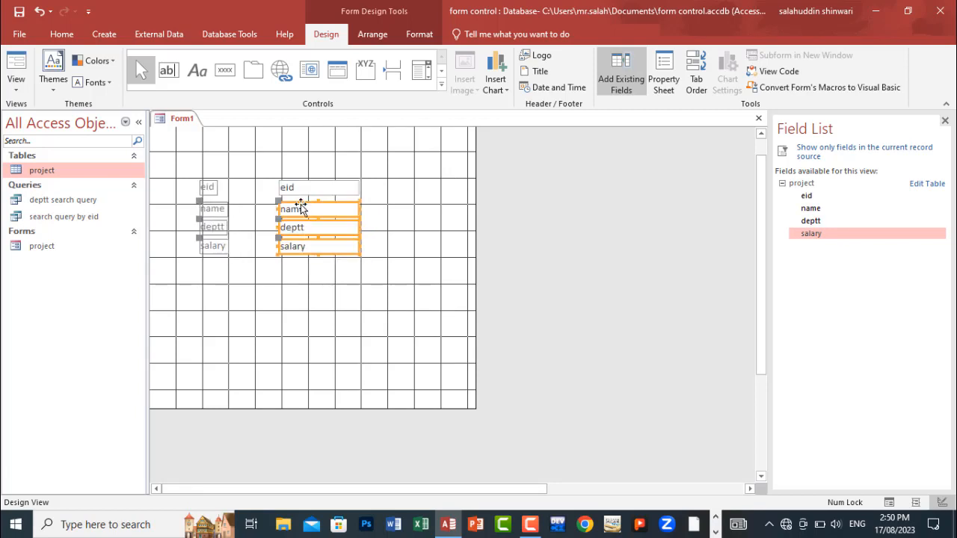
Step: Move all field controls up slightly, shrink the form area to fit closely around them, and close the field list
drag(376, 289, 139, 143)
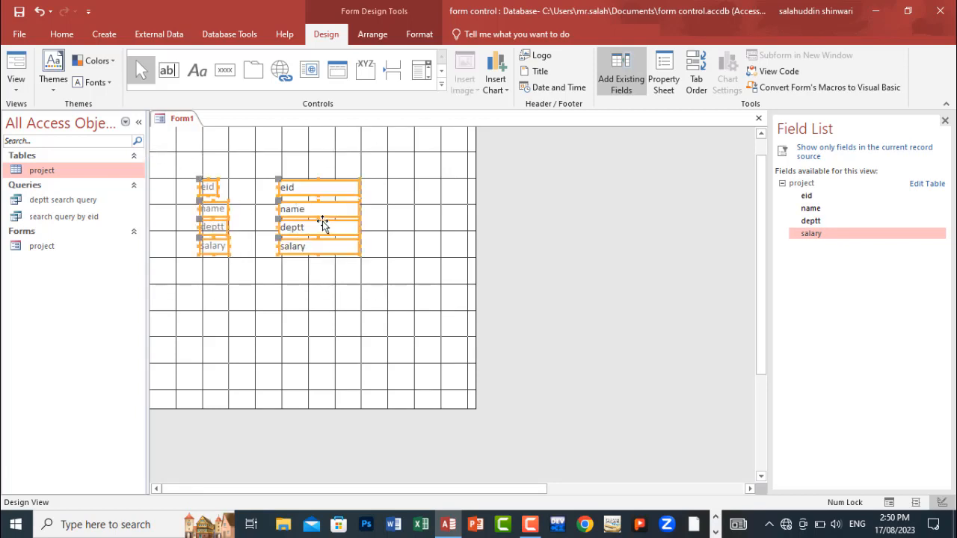
drag(327, 216, 325, 186)
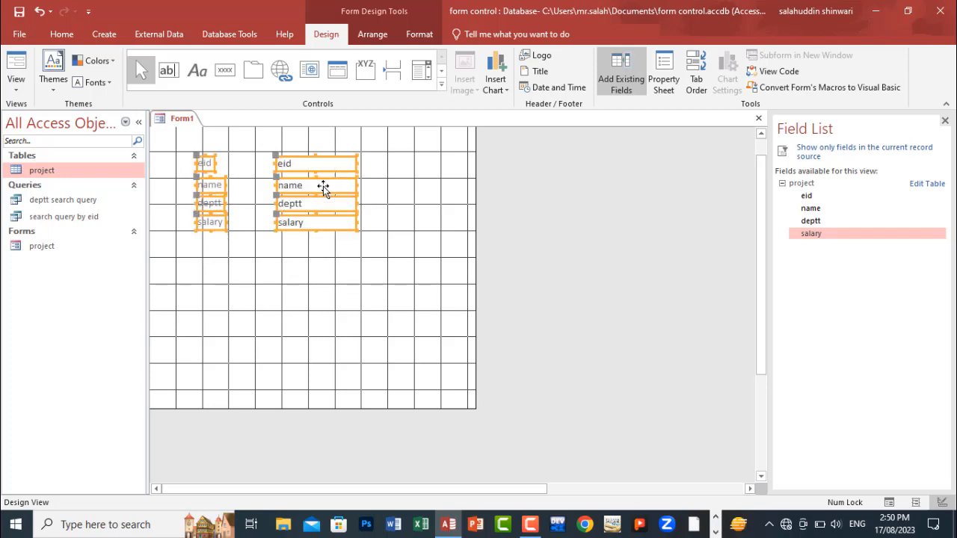
drag(477, 409, 383, 250)
click(945, 121)
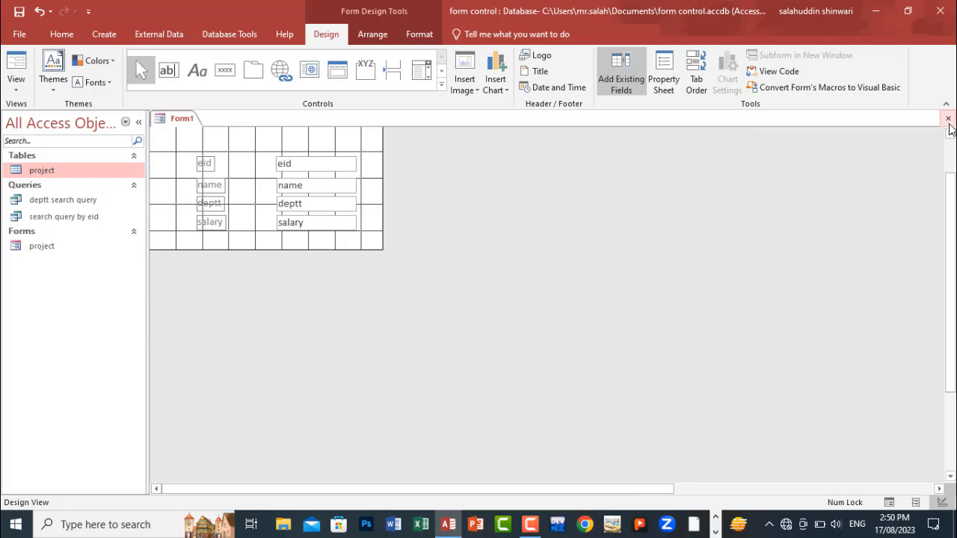
Step: Close the new form and save it as "form2"
click(949, 119)
key(Return)
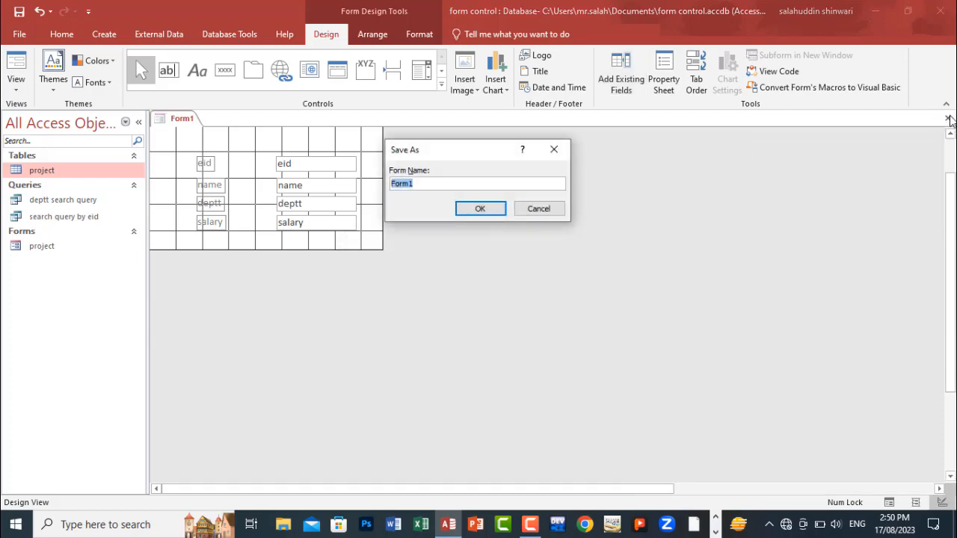
text(d)
text(form)
text(2)
key(Return)
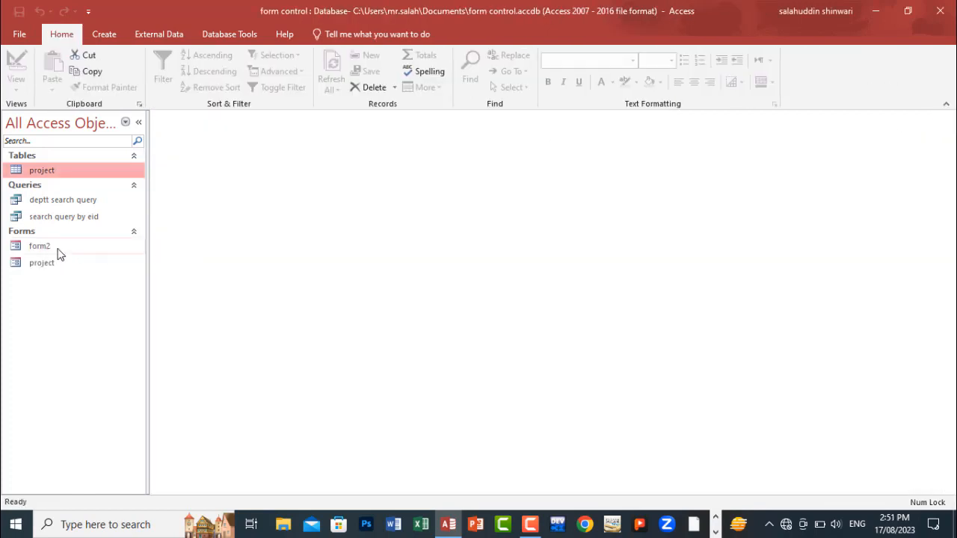
Step: Create a basic report from the project table, then close it and save it as "report"
click(103, 37)
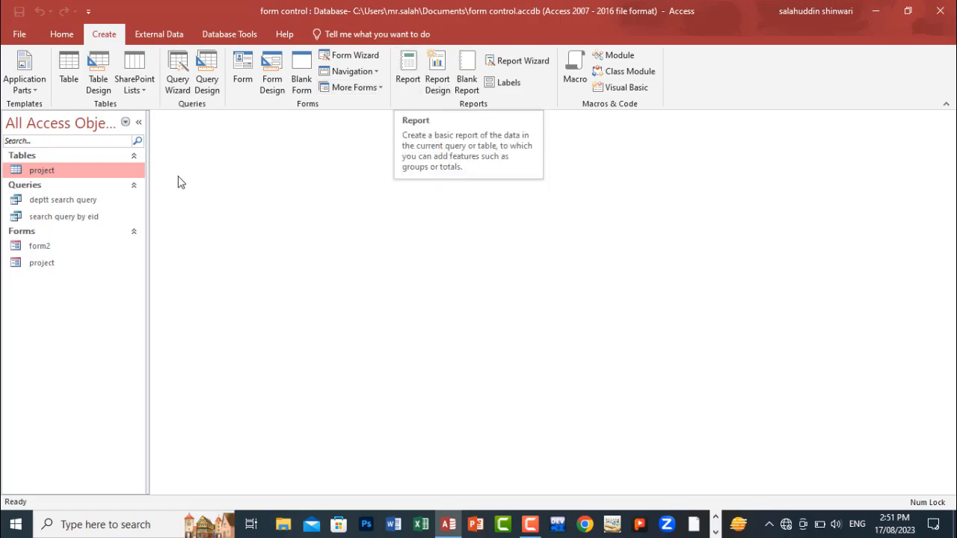
click(405, 79)
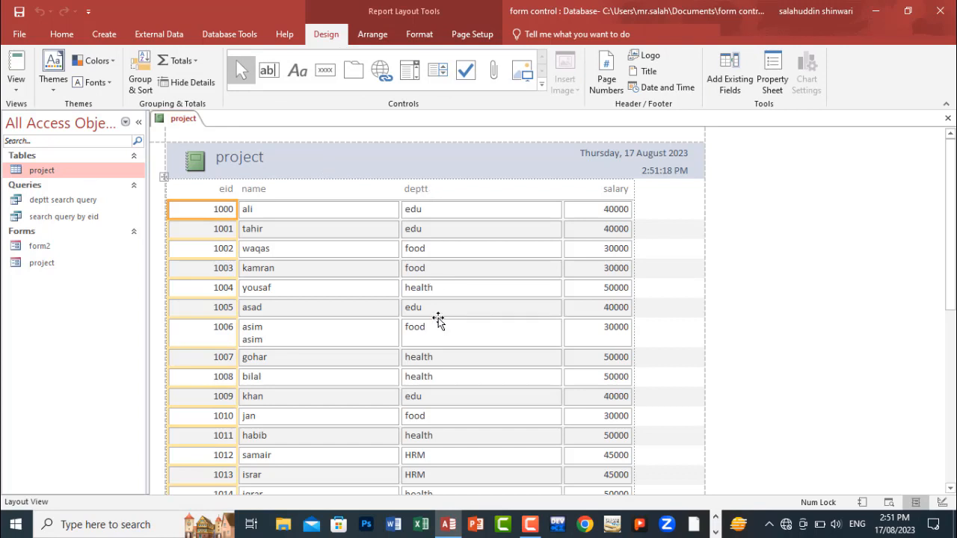
click(947, 125)
key(Return)
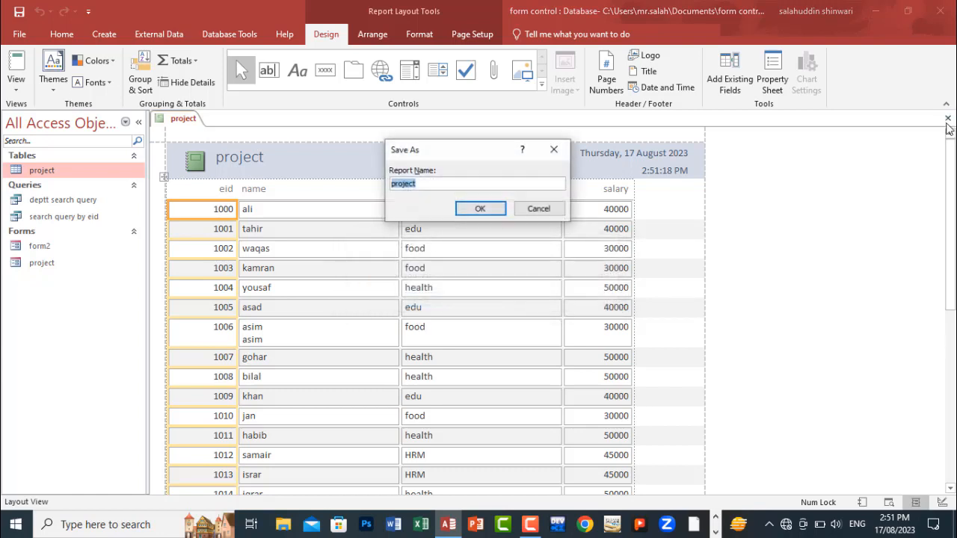
text(p)
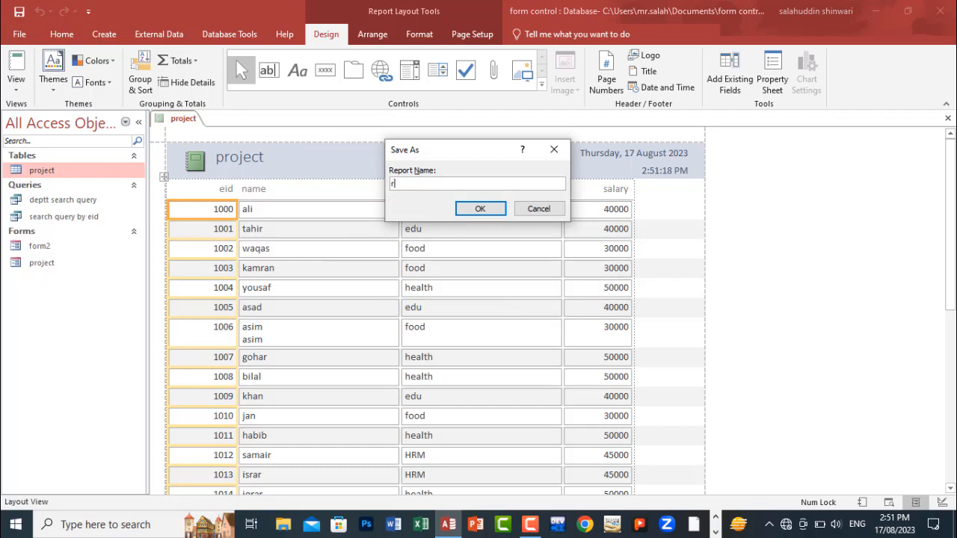
text(eport)
key(Return)
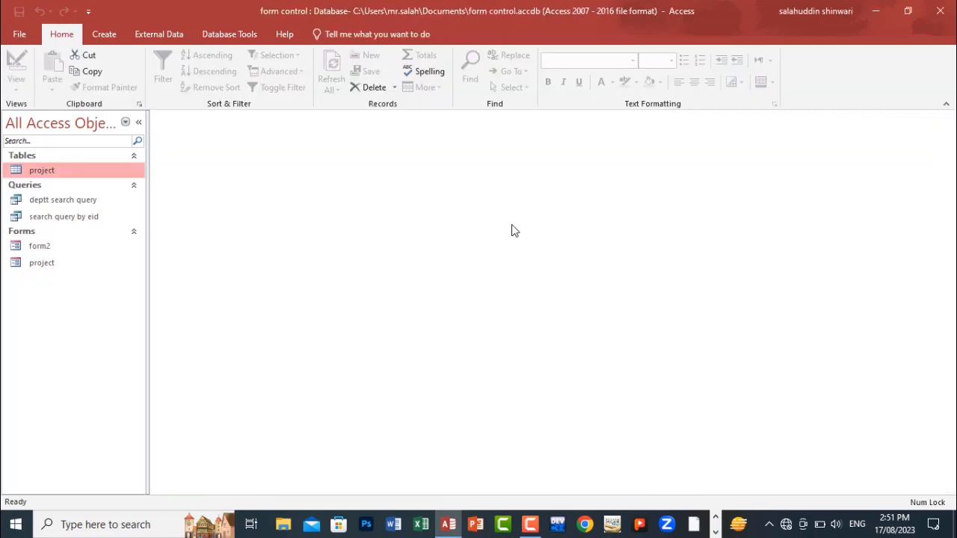
click(51, 293)
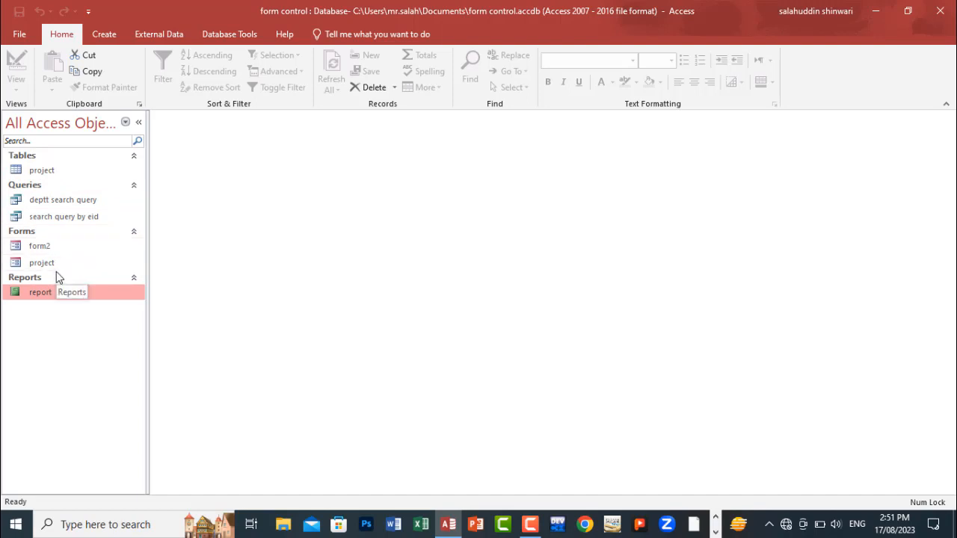
click(47, 171)
click(52, 202)
click(58, 218)
click(54, 248)
click(53, 264)
click(52, 295)
Step: Run the deptt search query with an empty department, then check the project table's records and close both
double_click(75, 201)
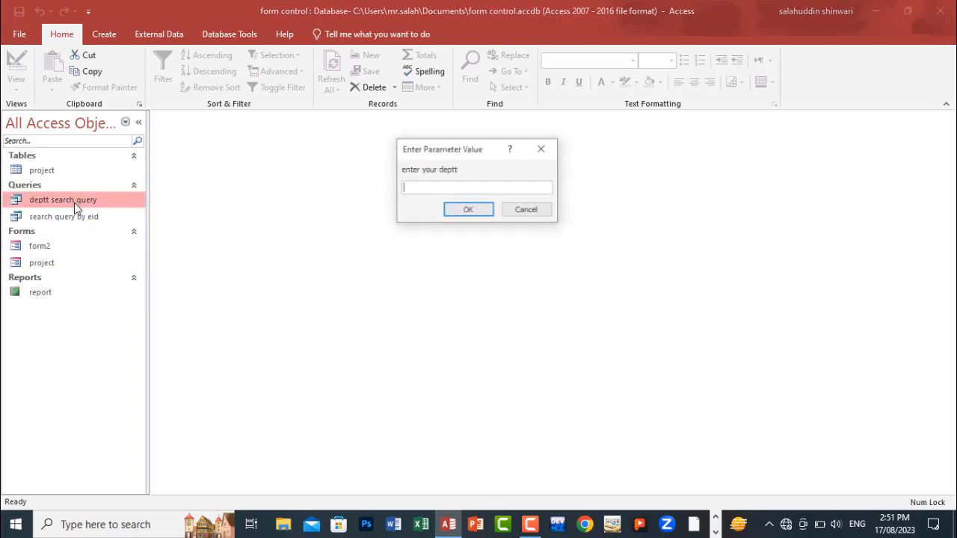
key(Return)
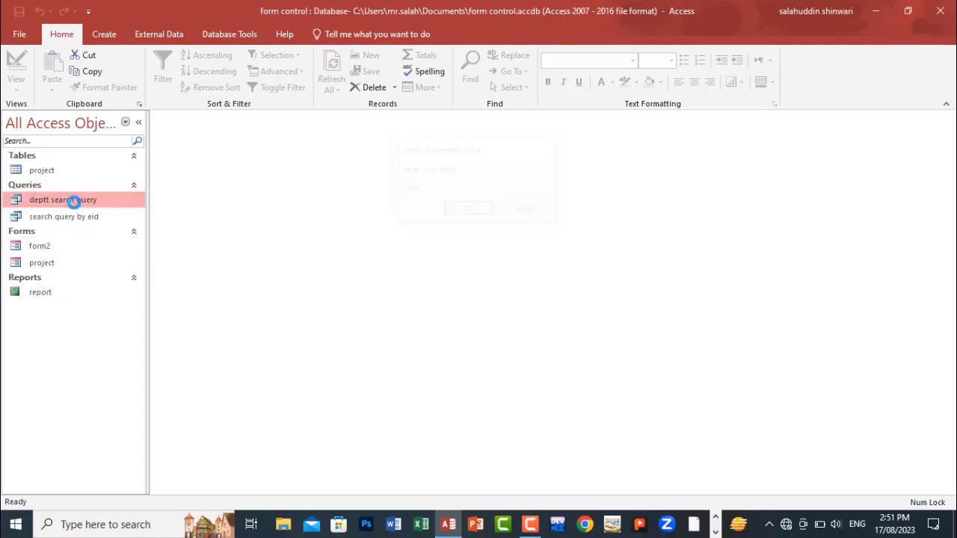
click(949, 118)
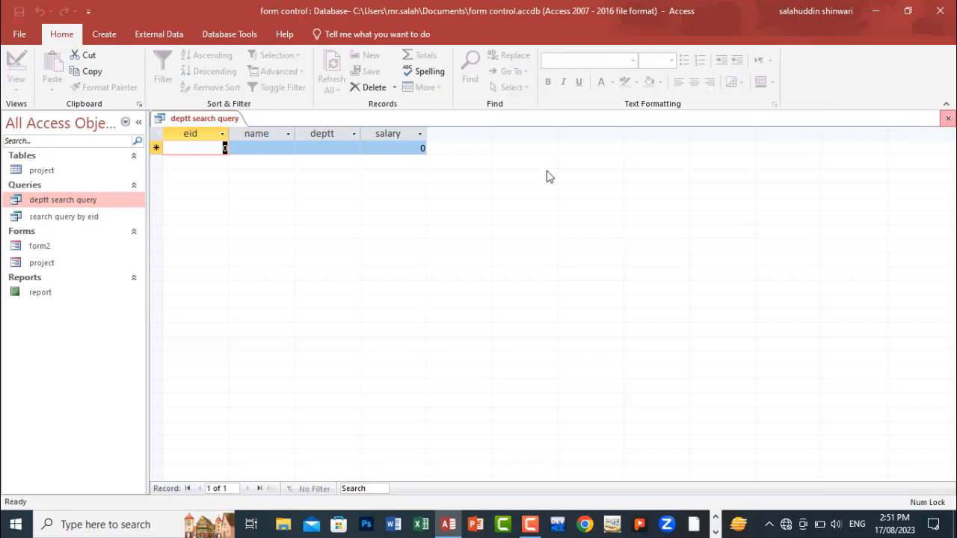
double_click(46, 172)
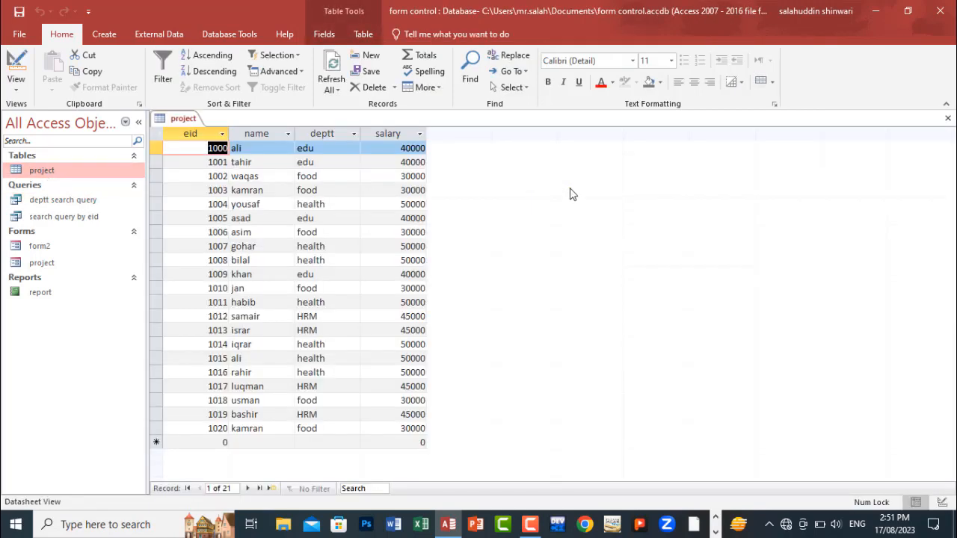
click(948, 119)
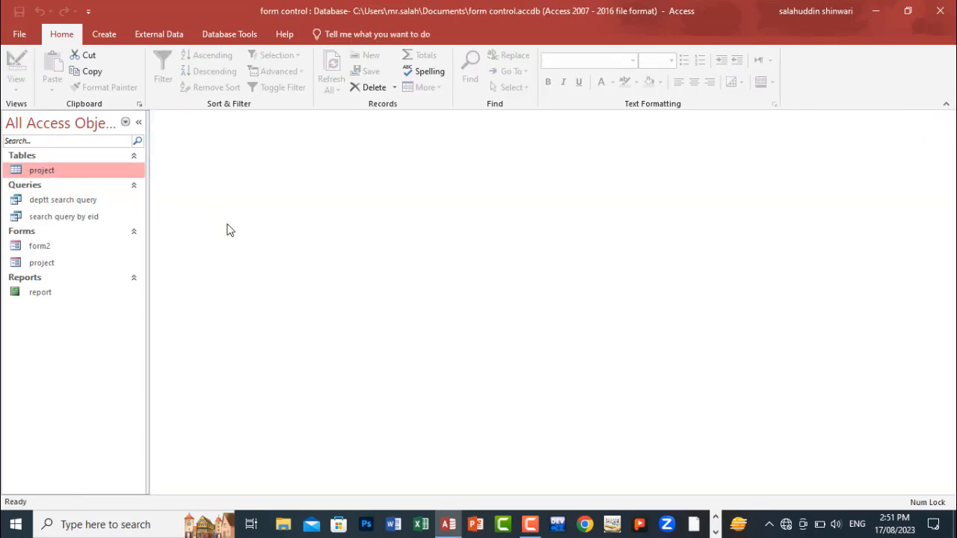
Step: Run the deptt search query for the department "health" and close its results
double_click(85, 222)
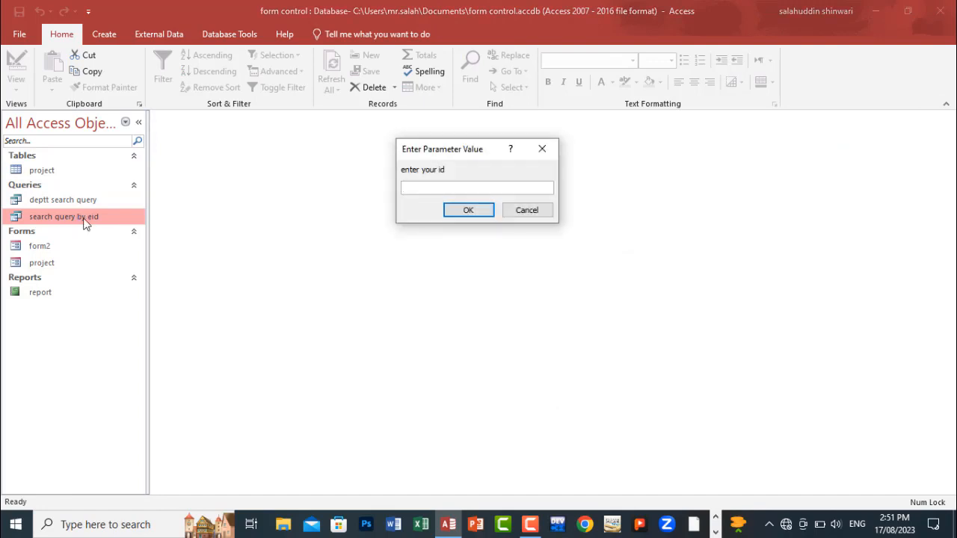
double_click(74, 202)
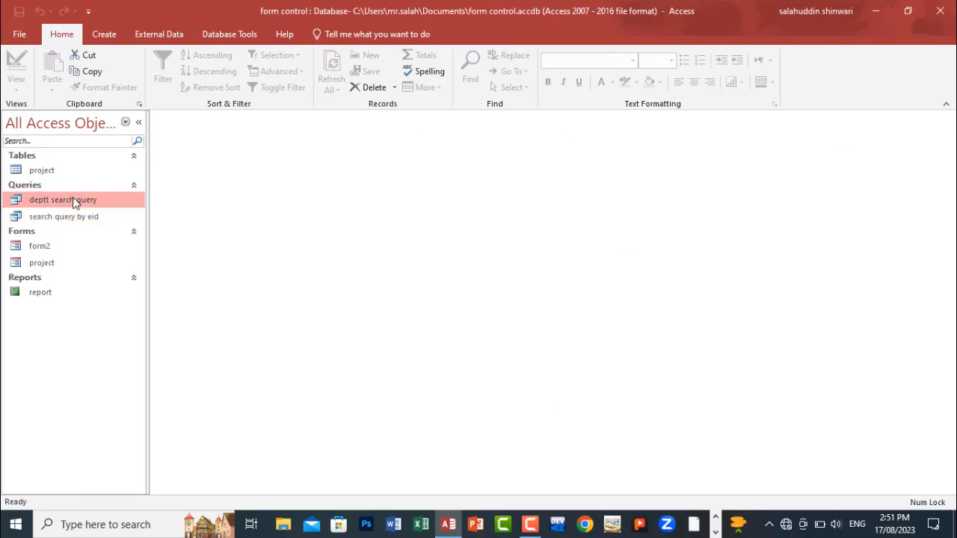
text(health)
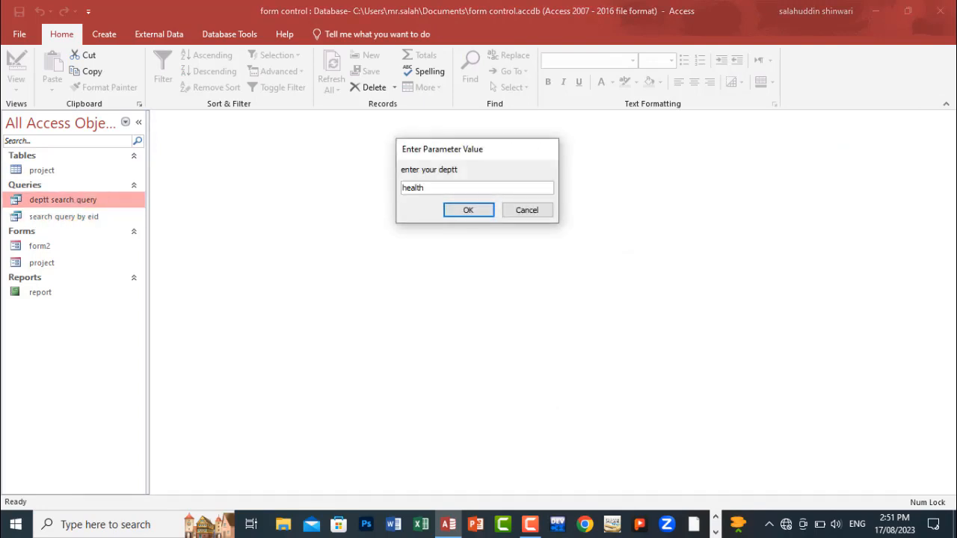
key(Return)
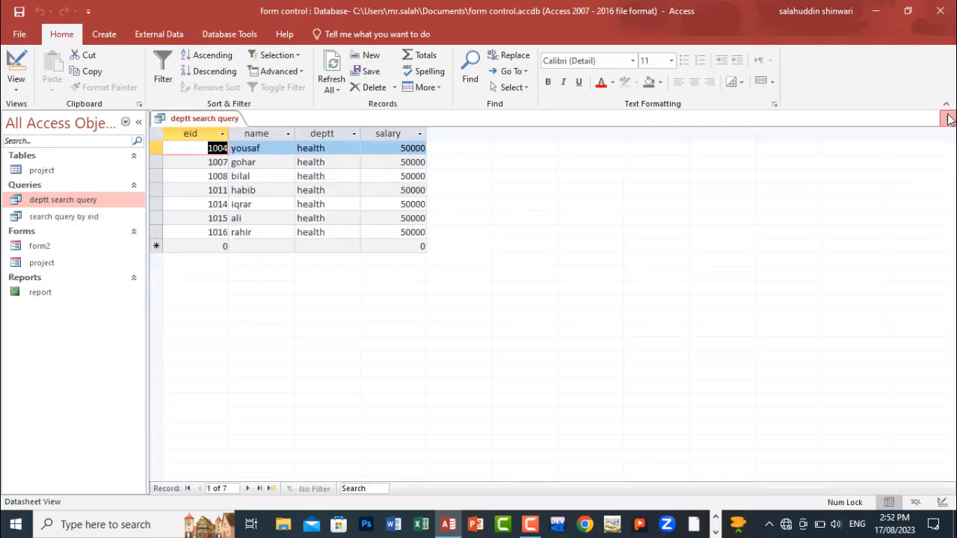
click(948, 120)
Step: Run the search query by eid for the id 1000 and close its results
double_click(71, 216)
text(1000)
key(Return)
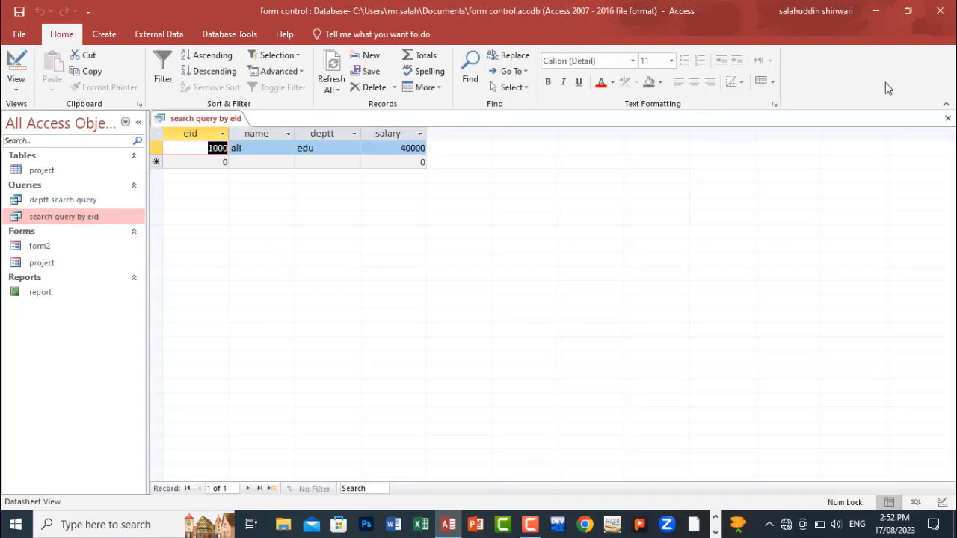
click(948, 119)
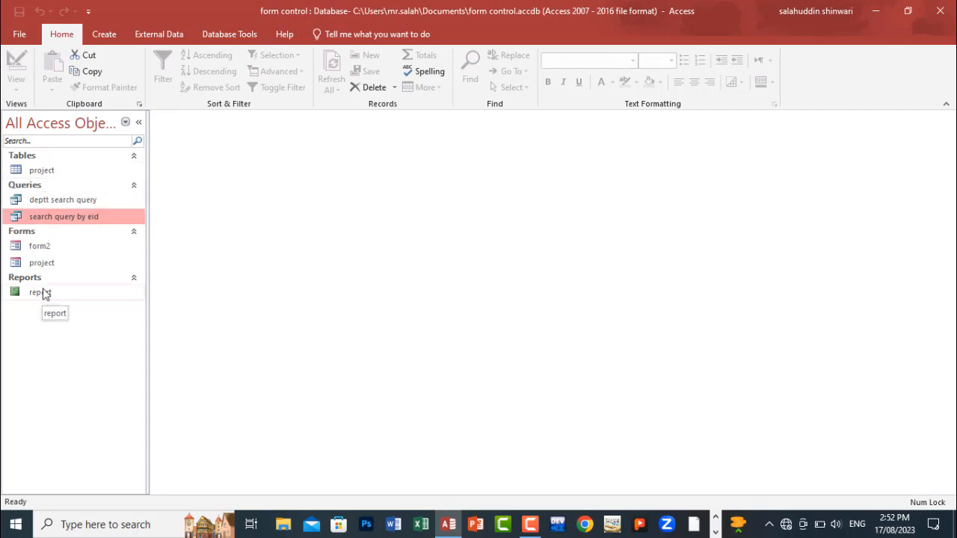
click(44, 170)
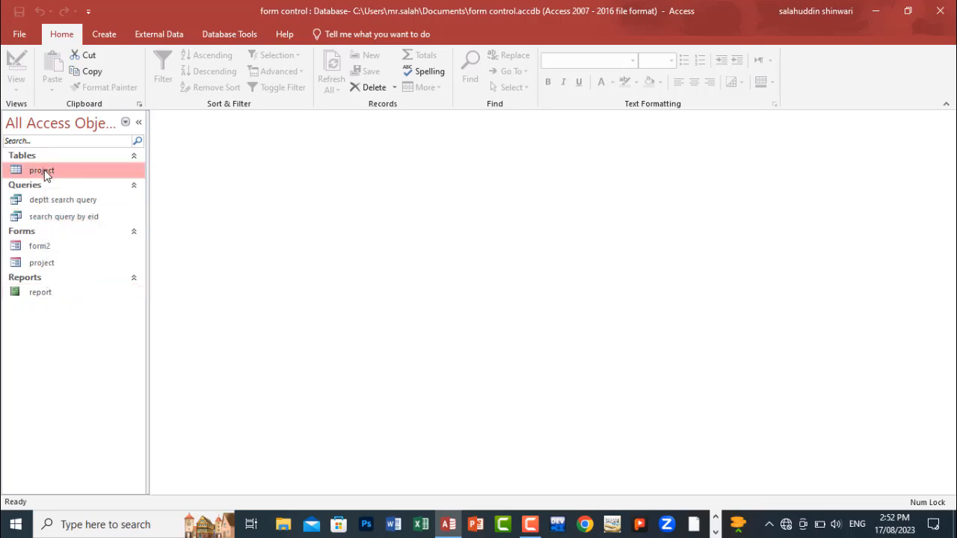
click(46, 202)
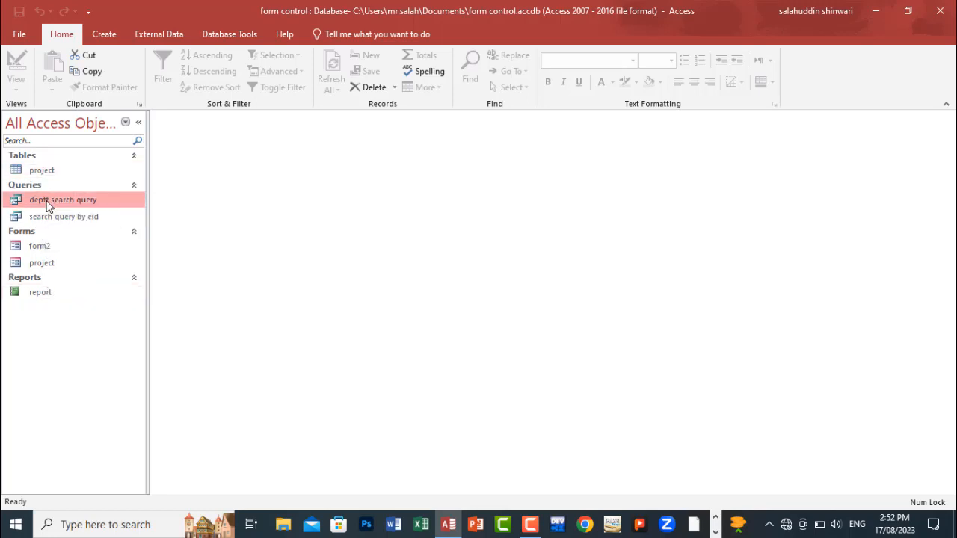
click(55, 221)
click(51, 249)
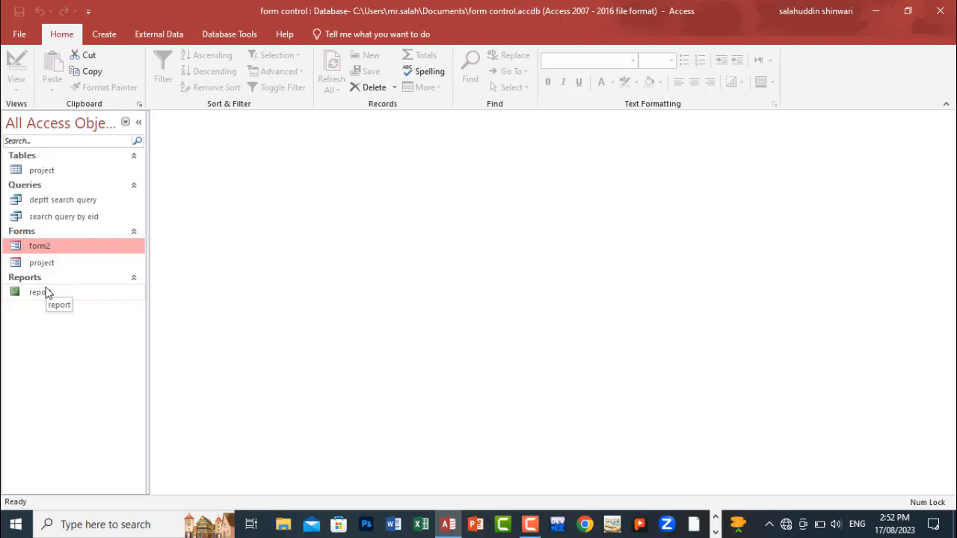
Step: Create a new macro with an OpenTable action that opens the project table
click(110, 41)
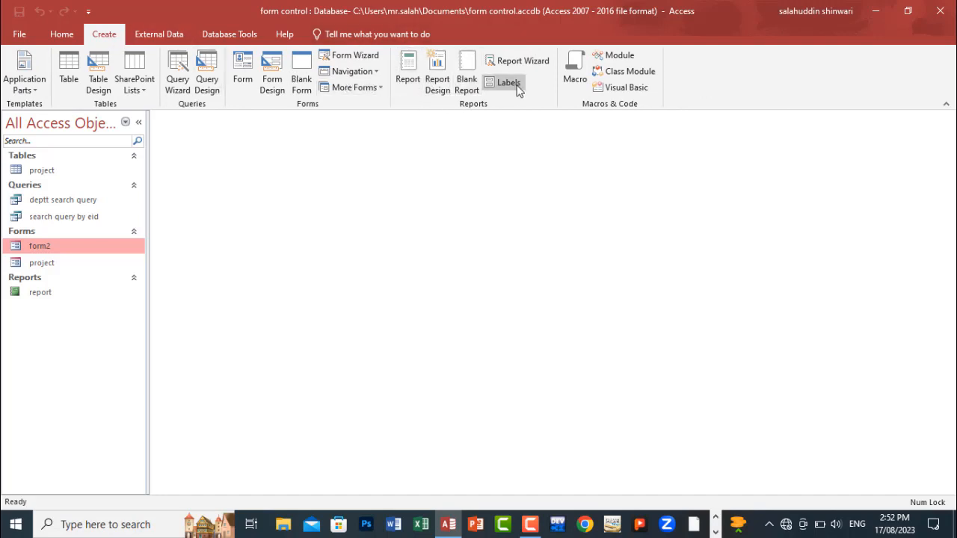
click(580, 81)
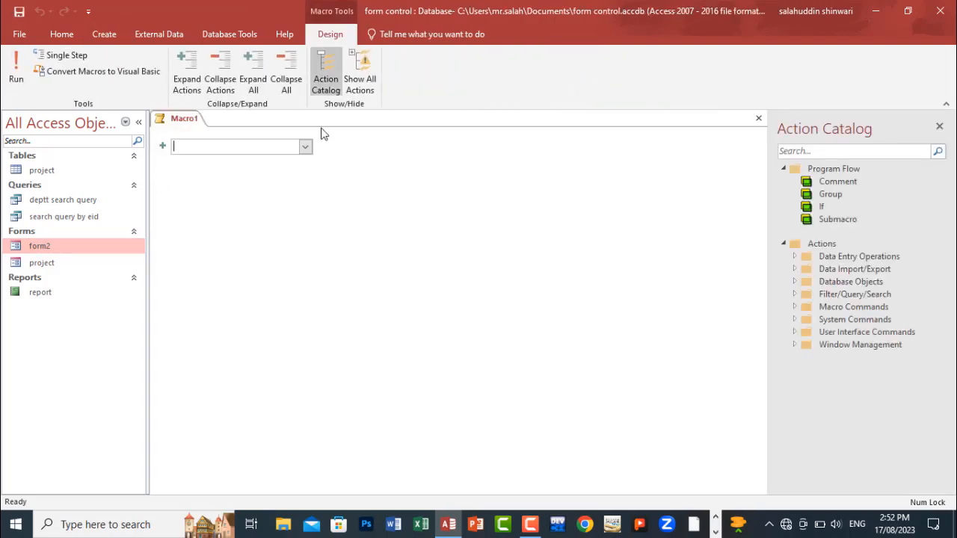
click(305, 146)
drag(308, 183, 303, 327)
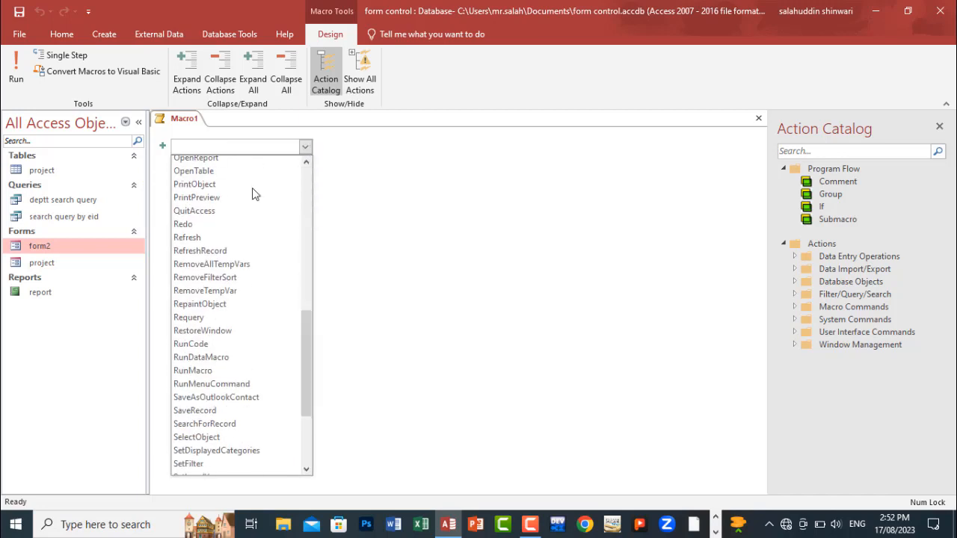
click(228, 148)
text(OpenTab)
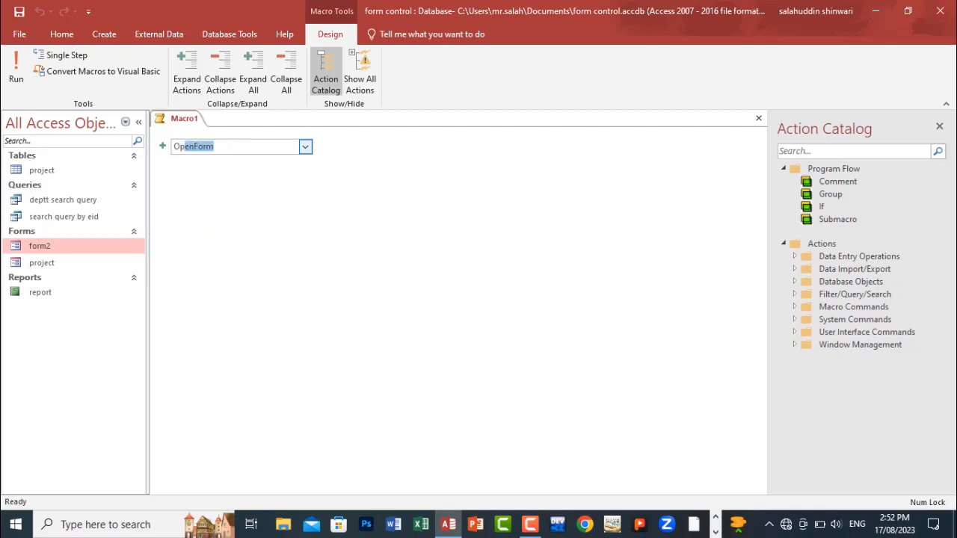
text(le)
key(Return)
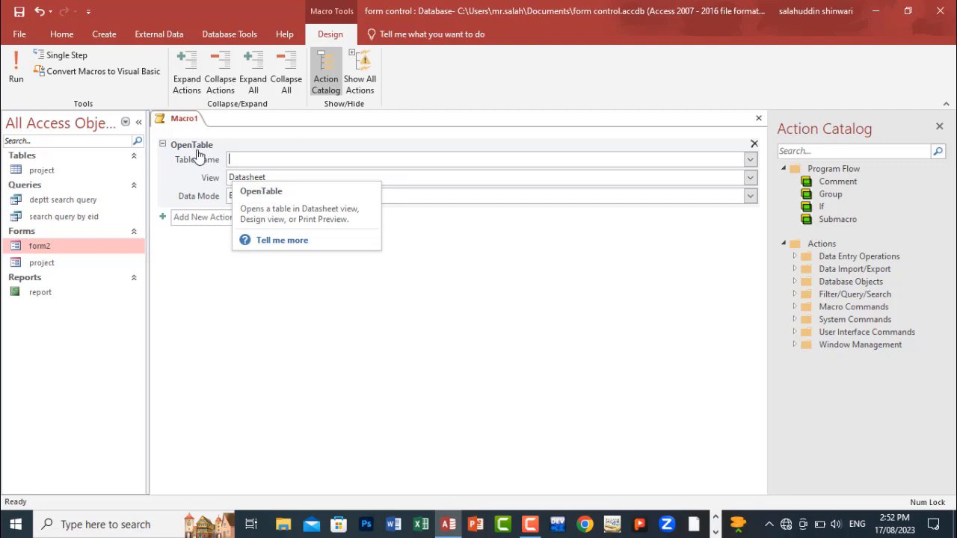
click(751, 160)
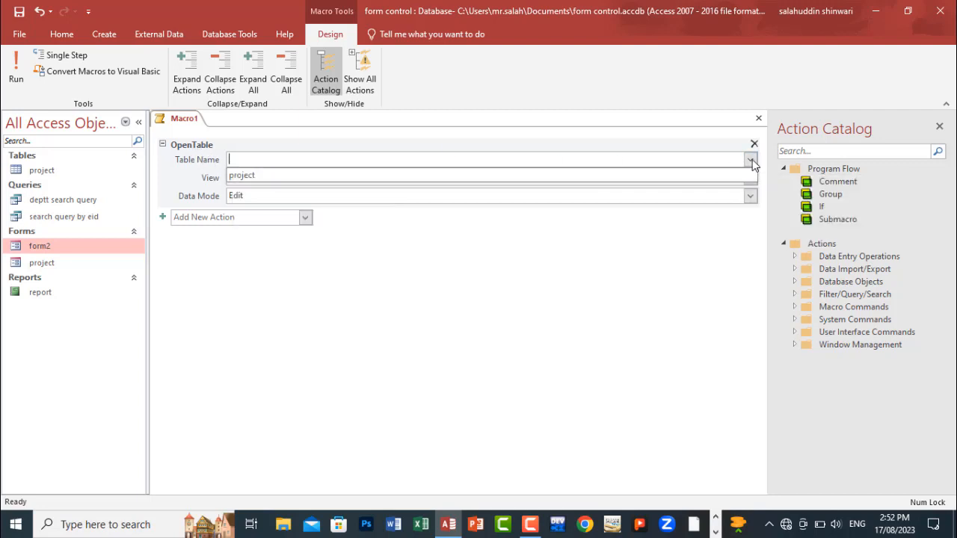
click(628, 180)
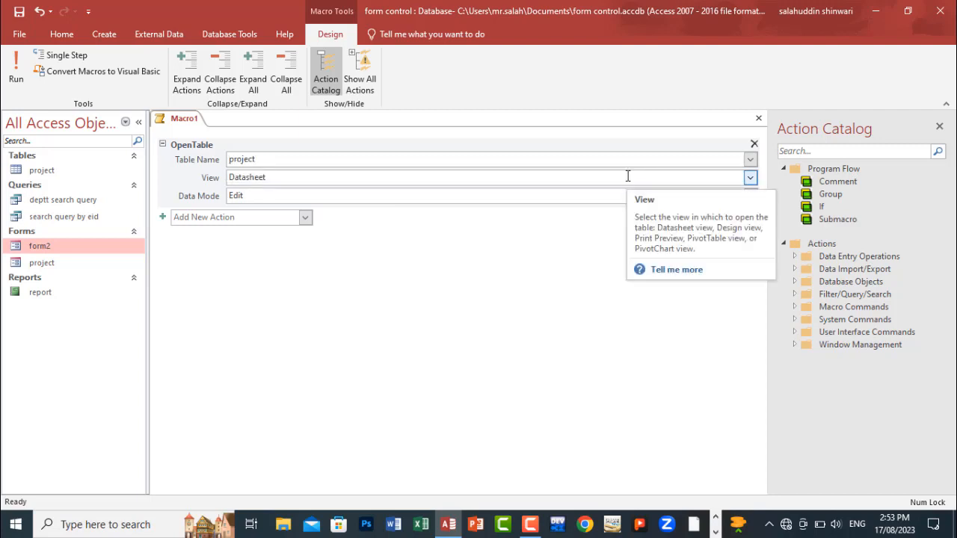
Step: Examine the available View and Data Mode options of the OpenTable action, keeping Datasheet and Edit
double_click(328, 172)
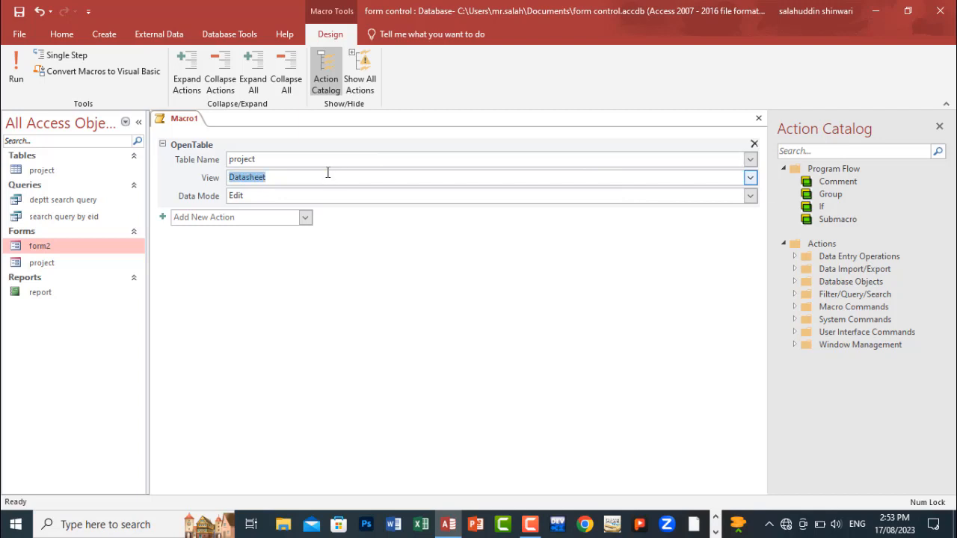
click(752, 183)
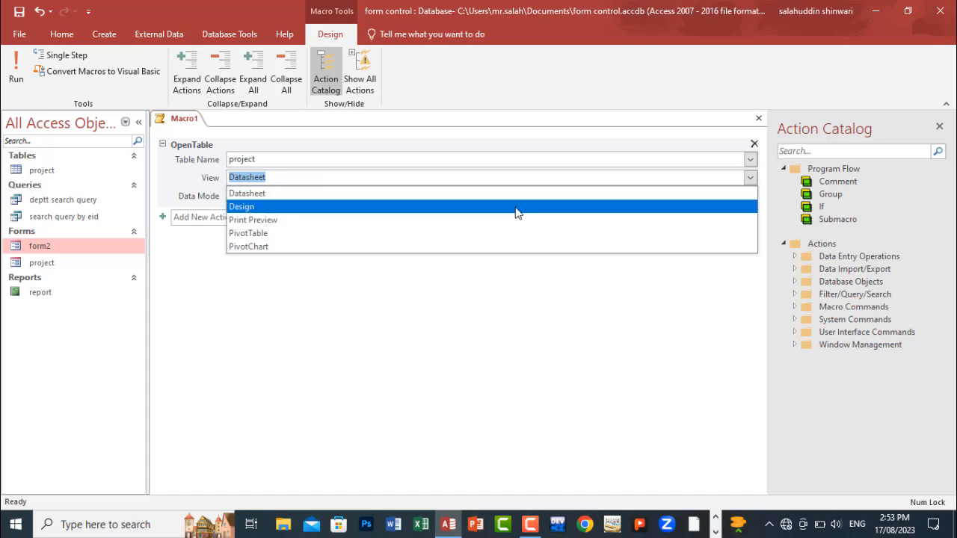
click(412, 196)
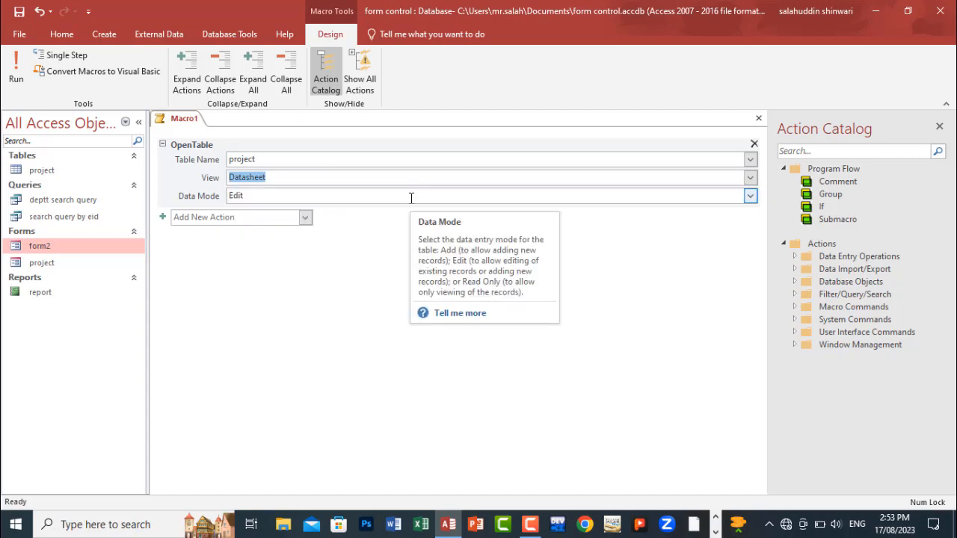
click(311, 195)
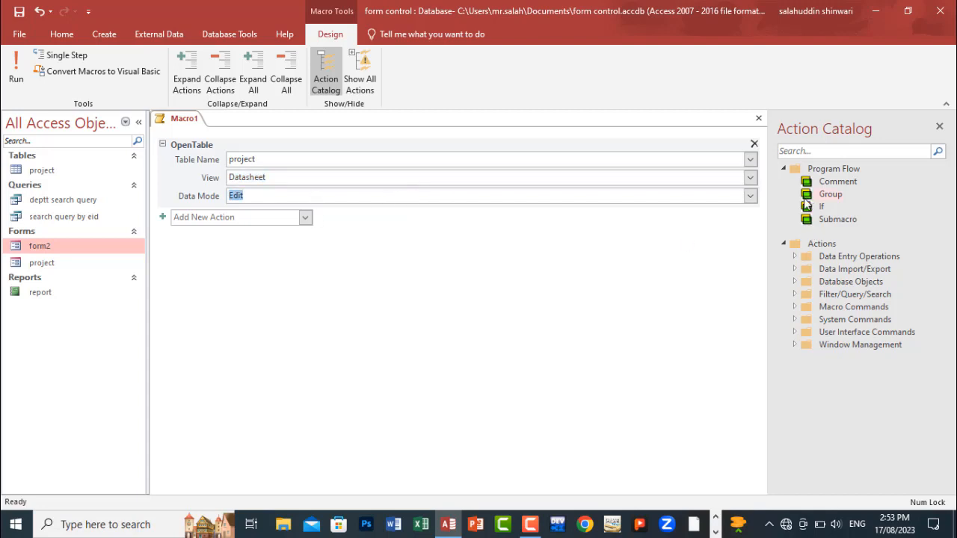
click(750, 196)
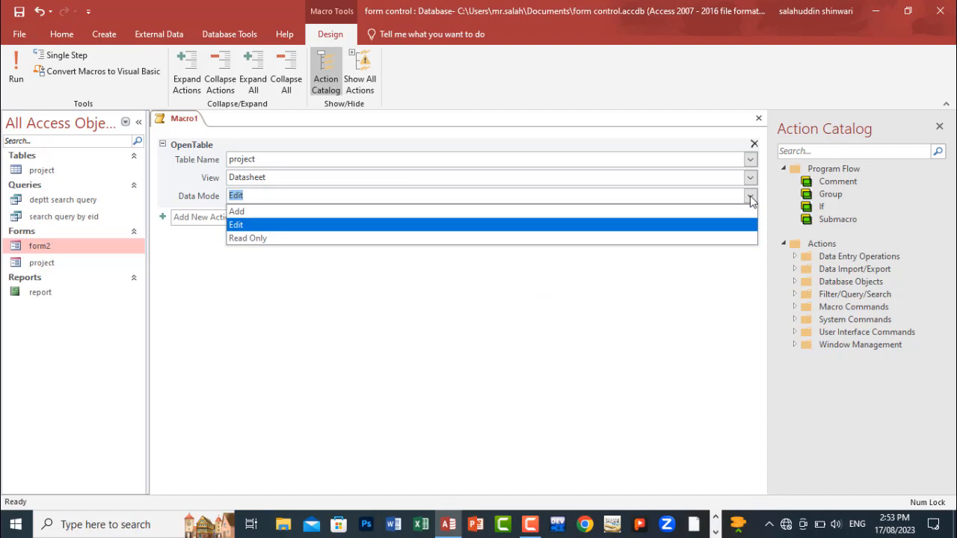
click(479, 276)
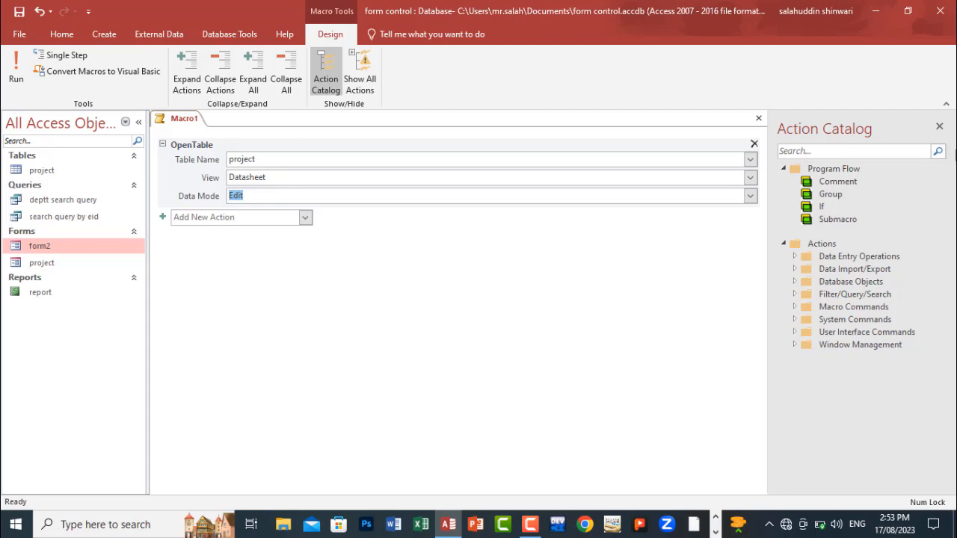
Step: Hide the Action Catalog pane
click(940, 126)
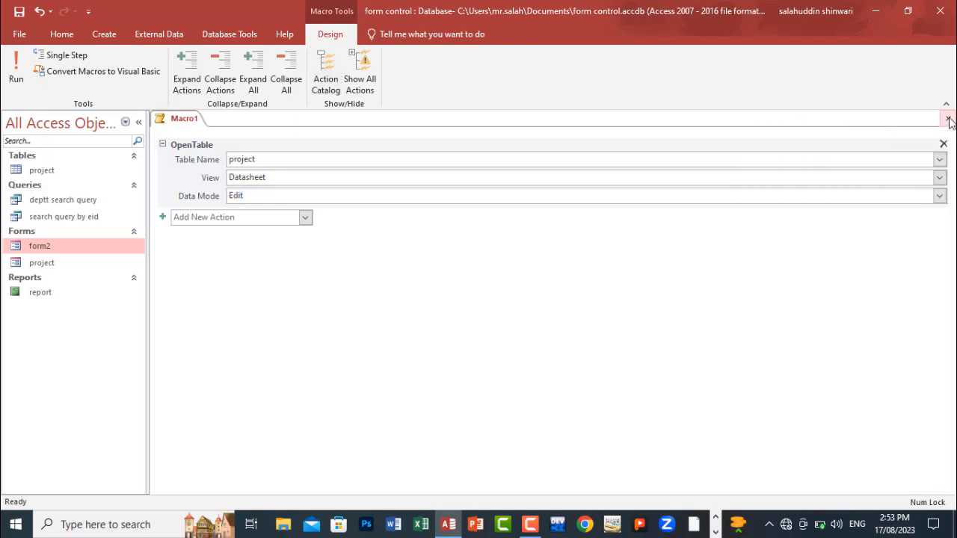
click(947, 120)
key(Return)
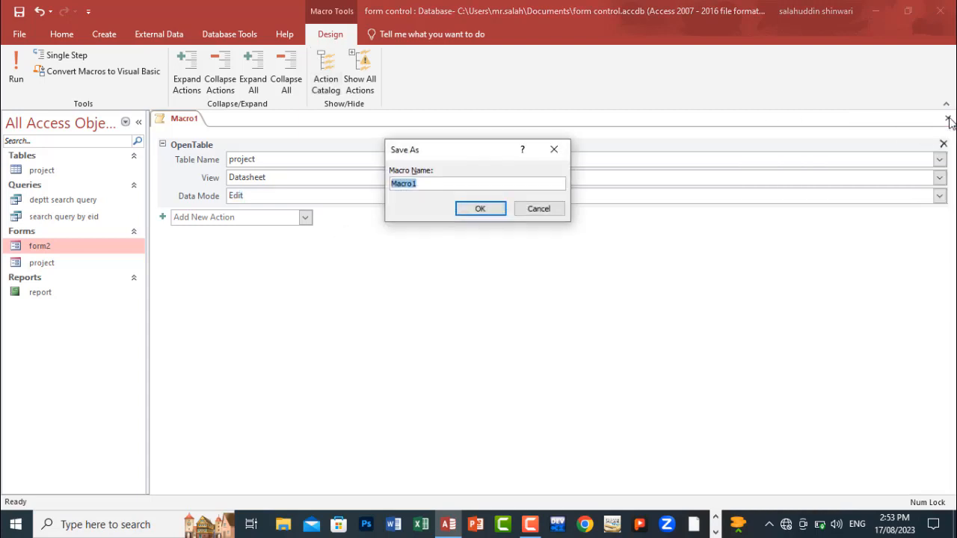
text(project)
key(BackSpace)
key(Escape)
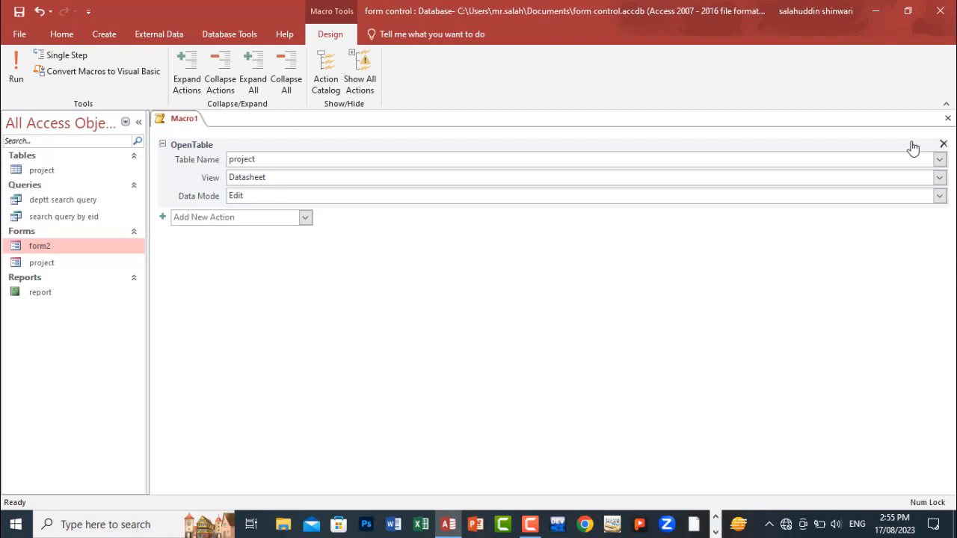
double_click(284, 163)
click(264, 162)
click(276, 180)
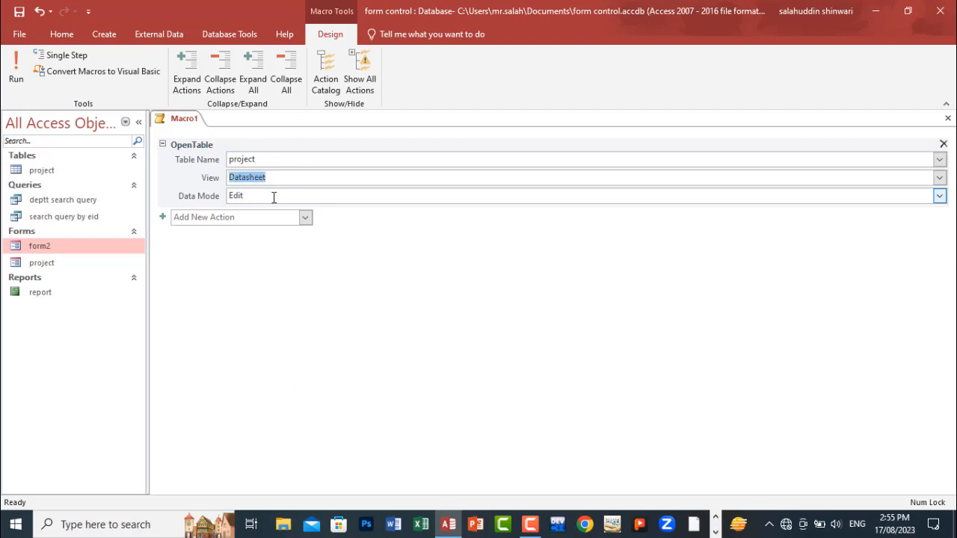
click(274, 196)
Step: Close the OpenTable macro and save it under the name "tablemacro"
click(947, 119)
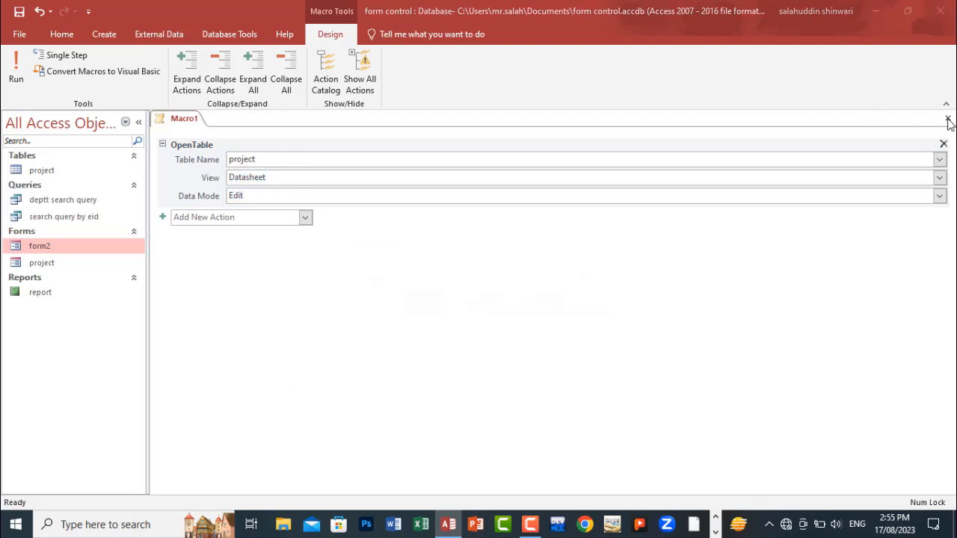
key(Return)
text(p)
text(orje)
key(BackSpace)
key(BackSpace)
key(BackSpace)
key(BackSpace)
key(BackSpace)
text(tablemacro)
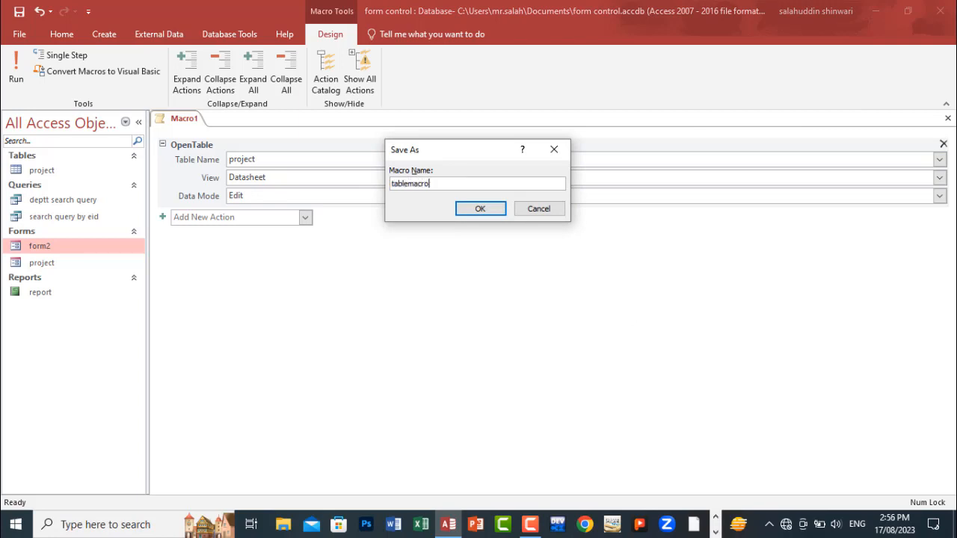
key(Return)
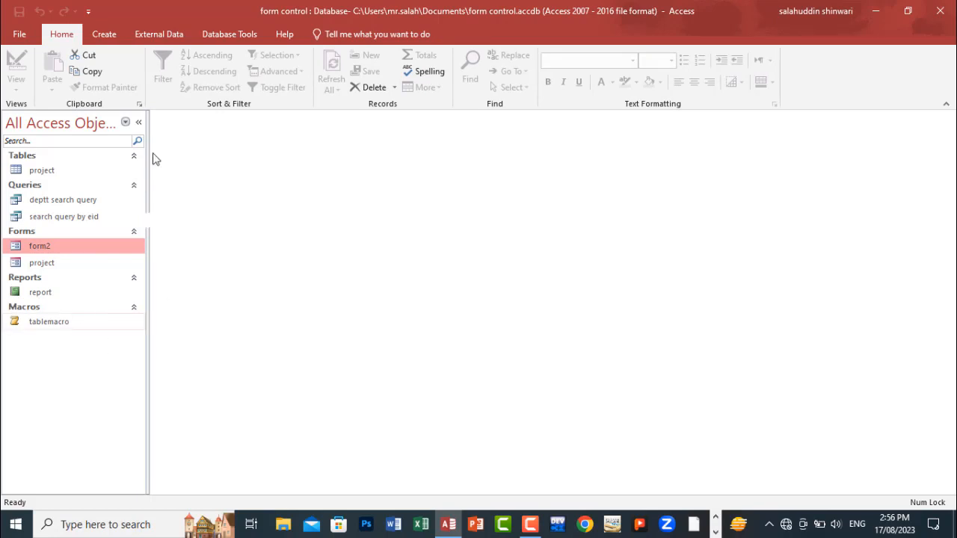
Step: Create a new macro with an OpenQuery action that opens "search query by eid"
click(97, 35)
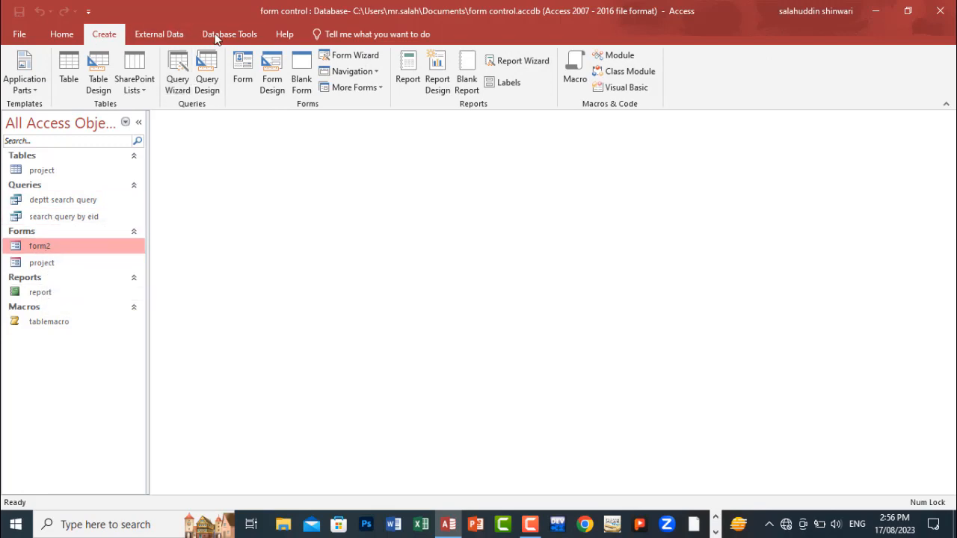
click(574, 61)
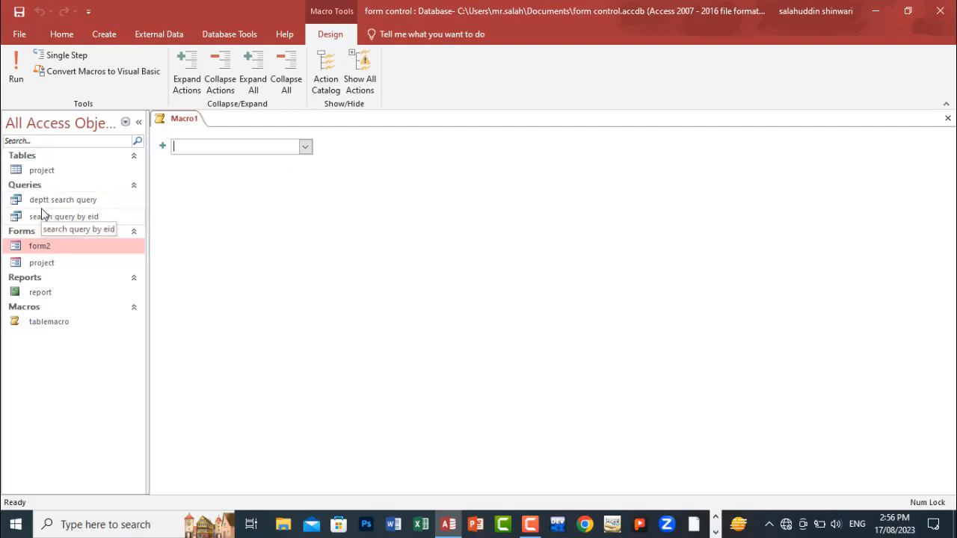
text(OpenQuery)
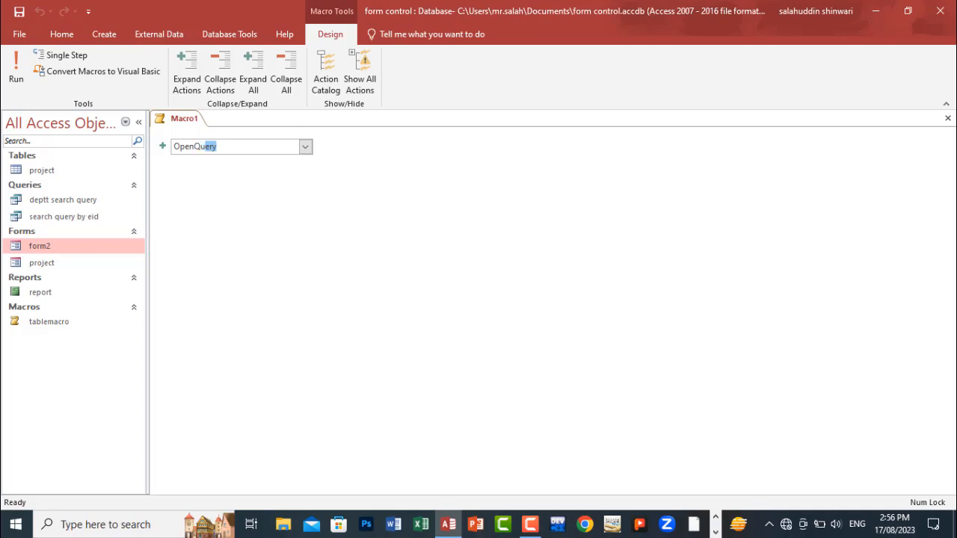
key(Return)
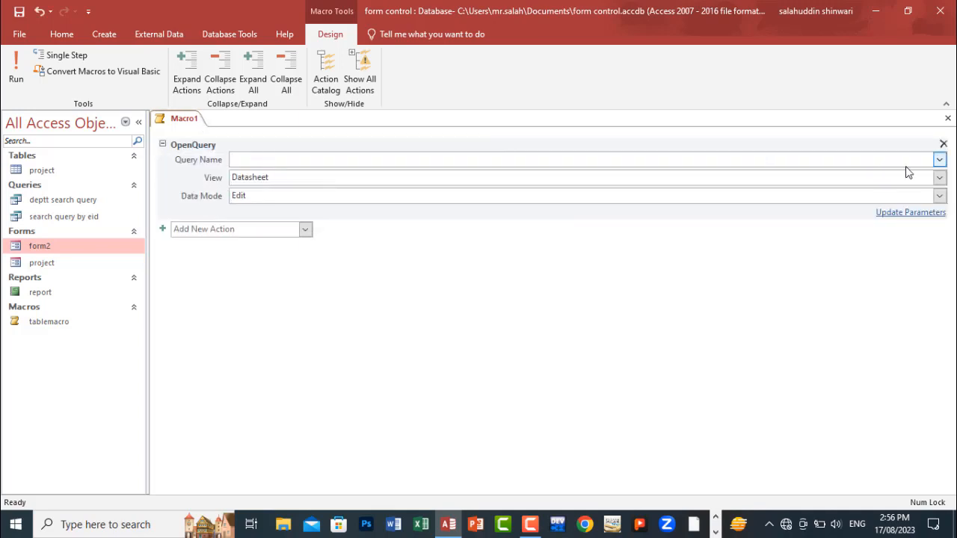
click(940, 160)
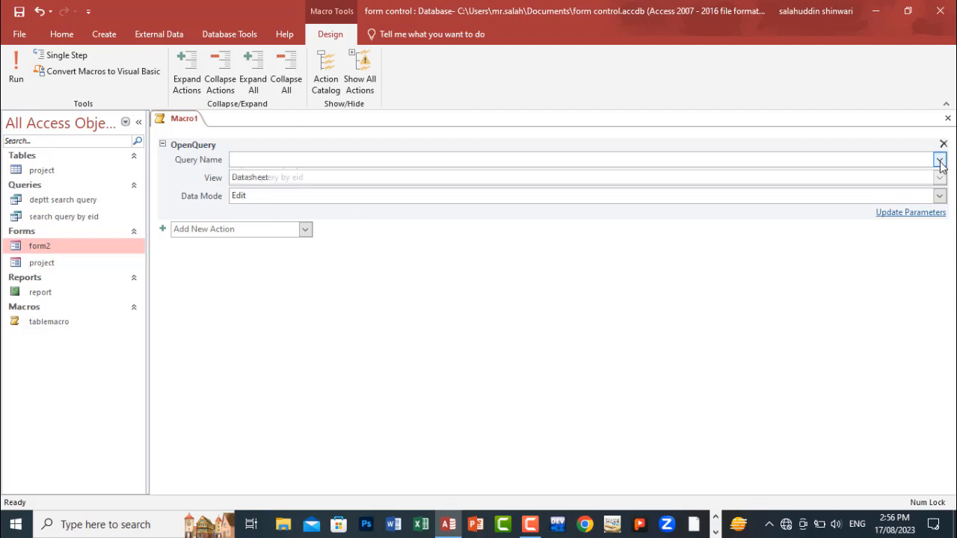
click(768, 191)
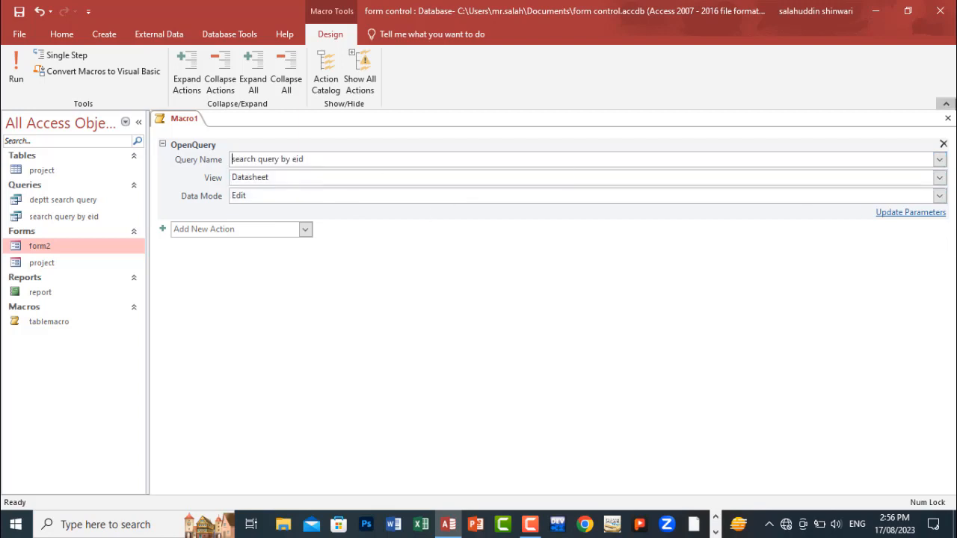
Step: Close the OpenQuery macro and save it under the name "deptt macro"
click(952, 124)
key(Return)
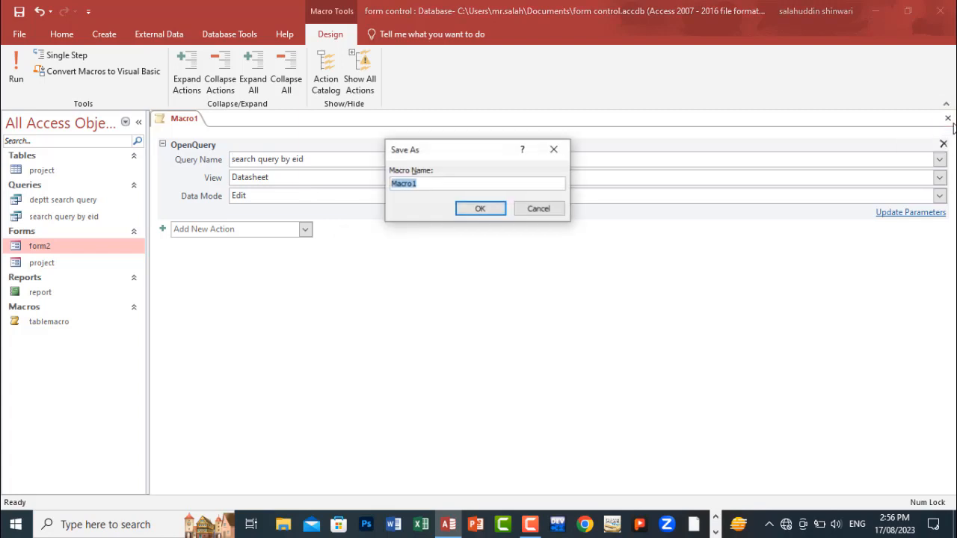
text(dept)
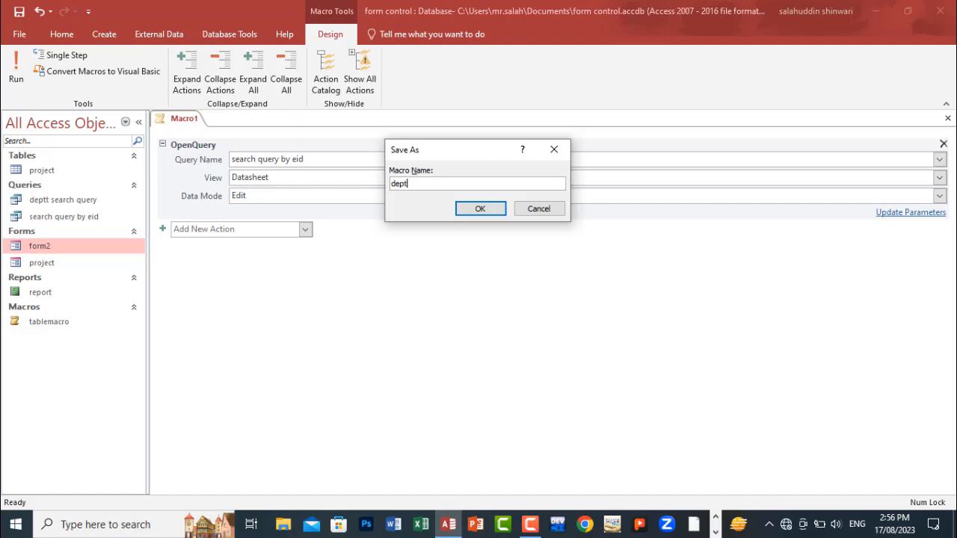
text(t macro)
key(Return)
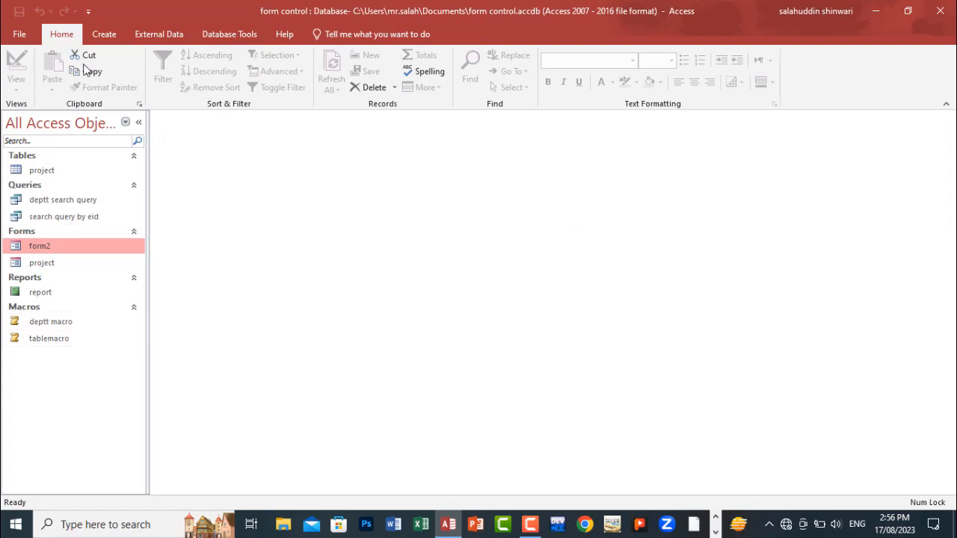
Step: Create another macro with an OpenQuery action and set its query name to "search query by eid"
click(102, 35)
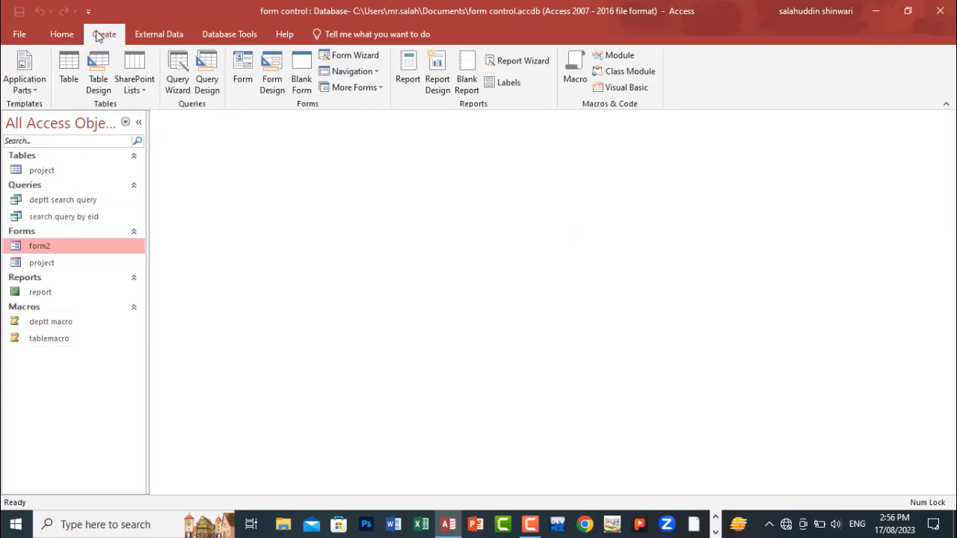
click(581, 84)
text(Openm)
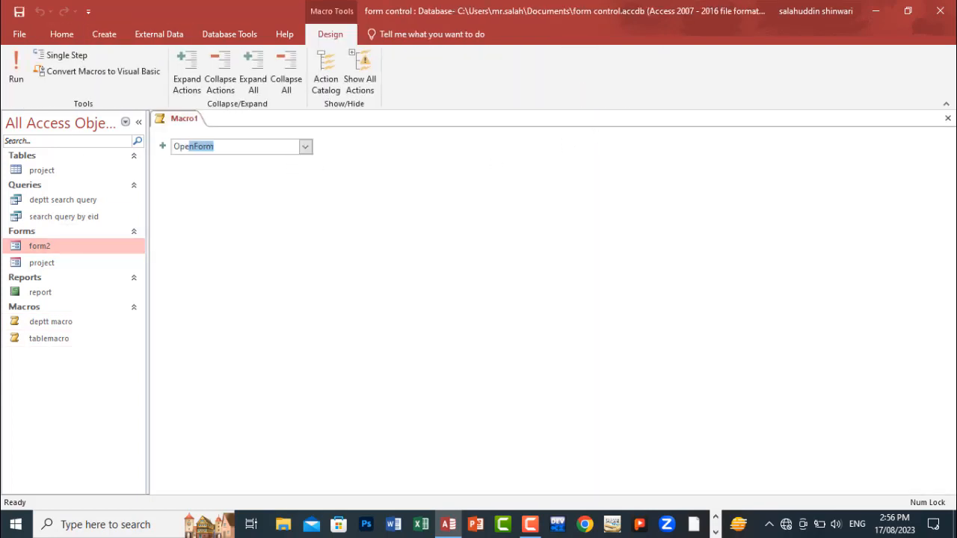
key(BackSpace)
text(Qur)
text(Open)
text(Qu)
key(Return)
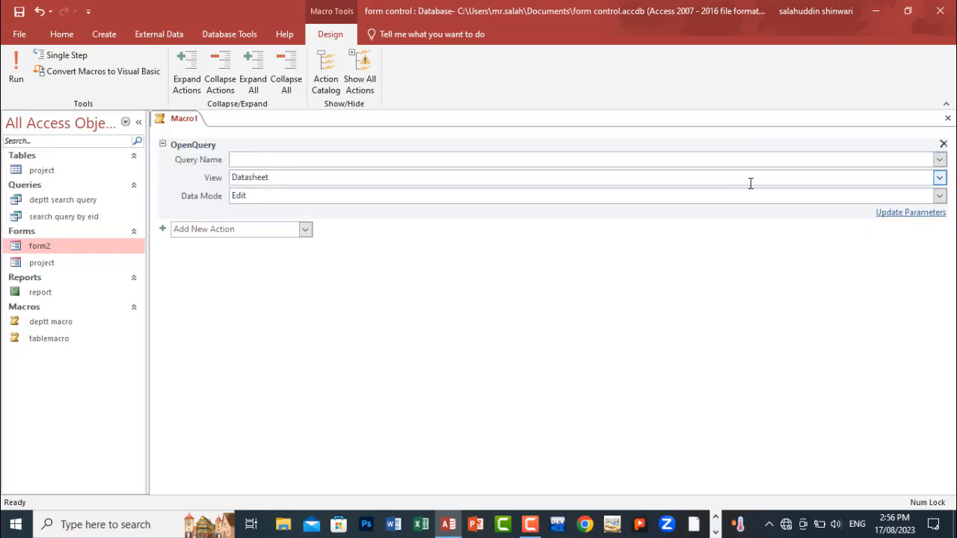
click(939, 159)
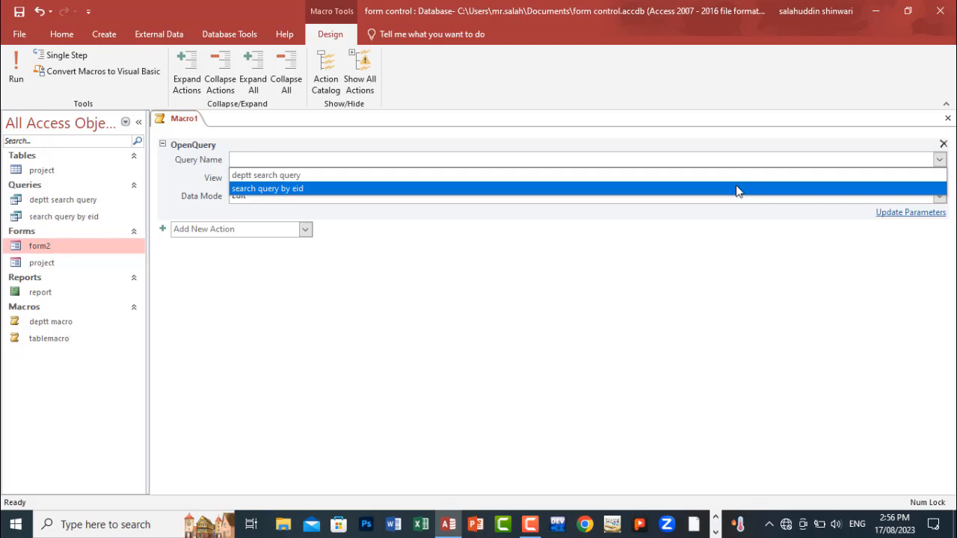
click(736, 189)
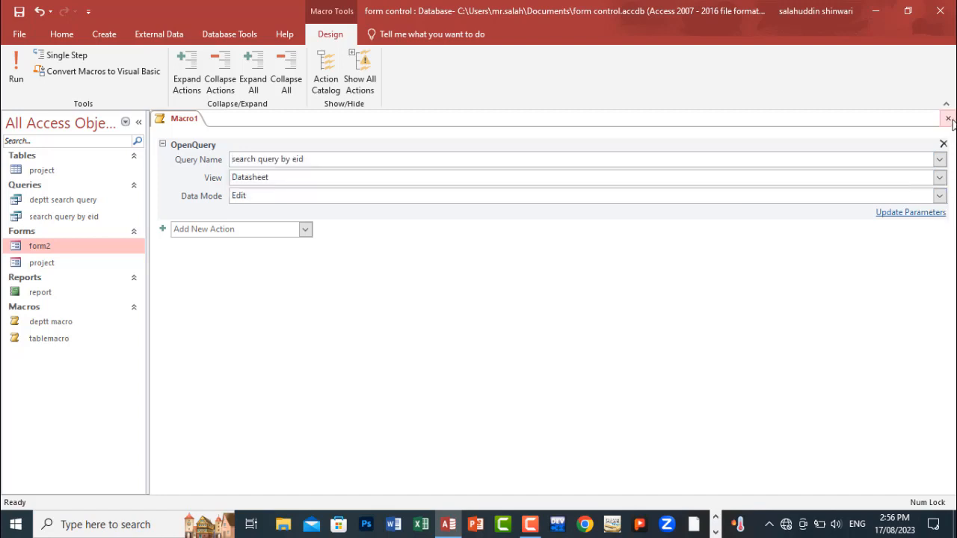
Step: Save the second OpenQuery macro as "eidquery macro" and close it
key(ctrl+s)
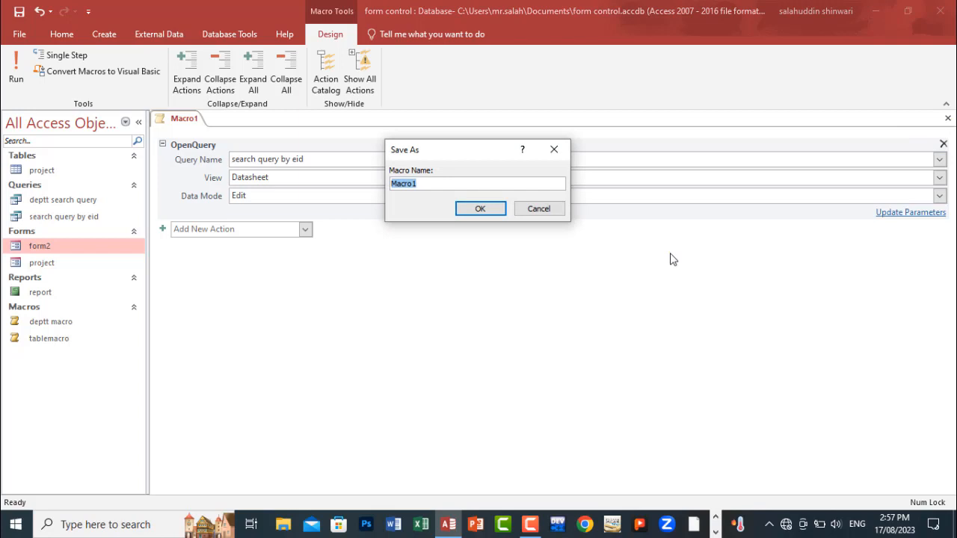
text(eidquery m)
key(Return)
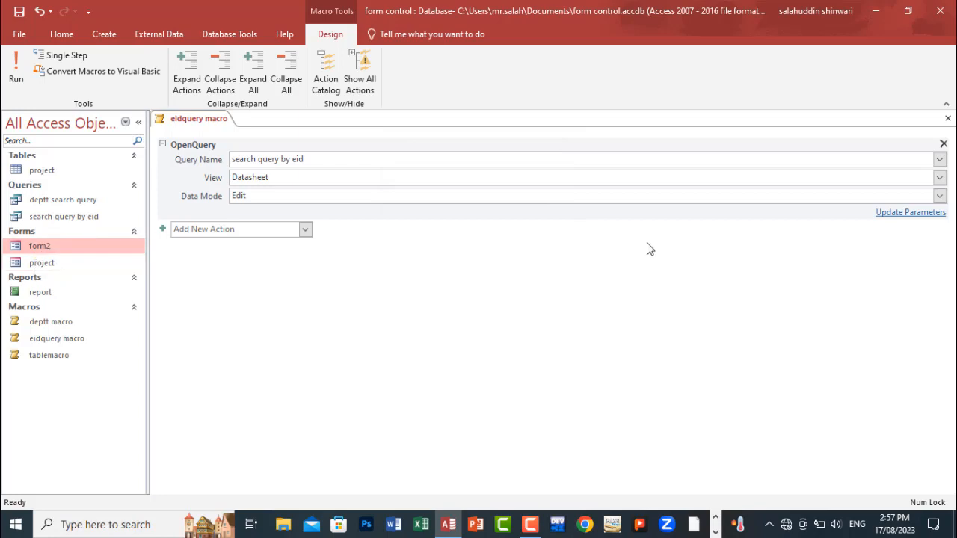
click(947, 118)
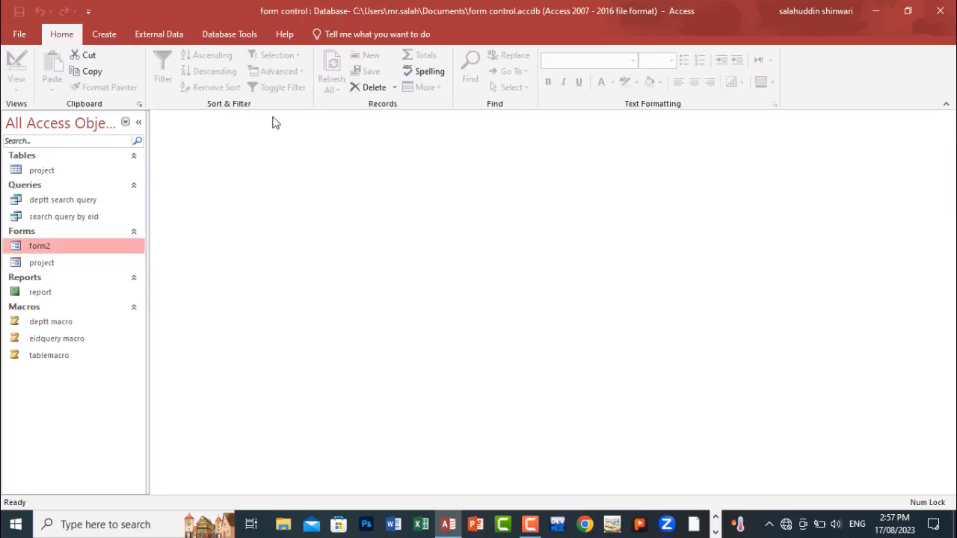
Step: Create a new macro with an OpenForm action that opens the project form in Form view
click(105, 35)
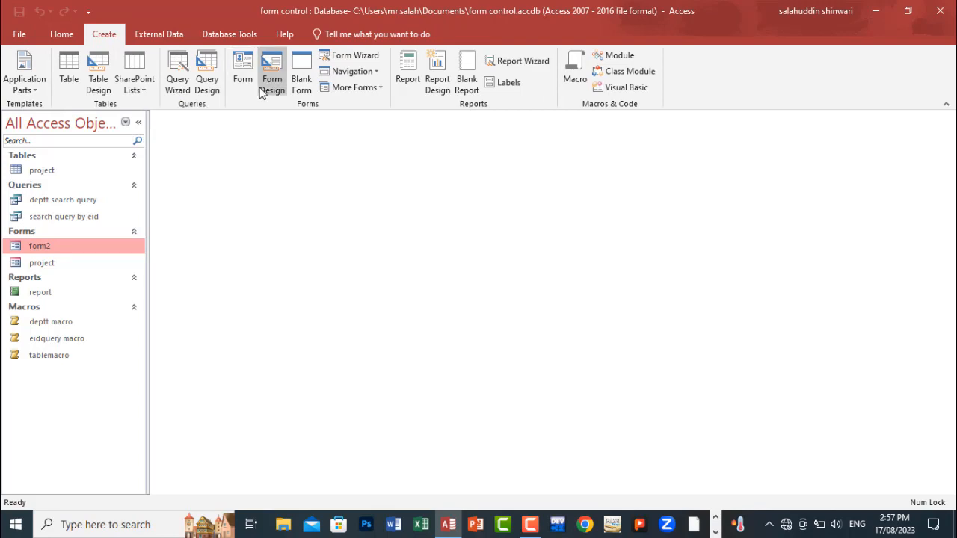
click(575, 75)
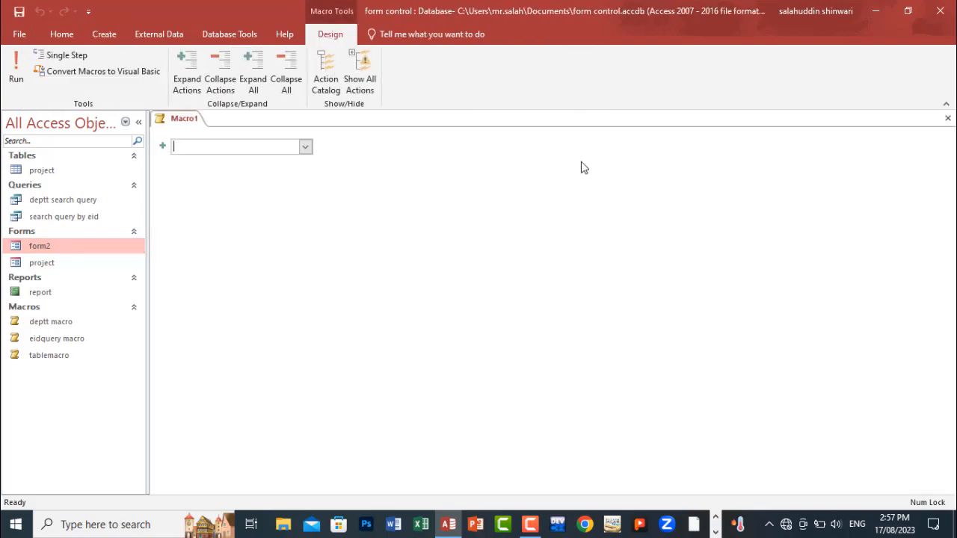
text(OpenForm)
key(Return)
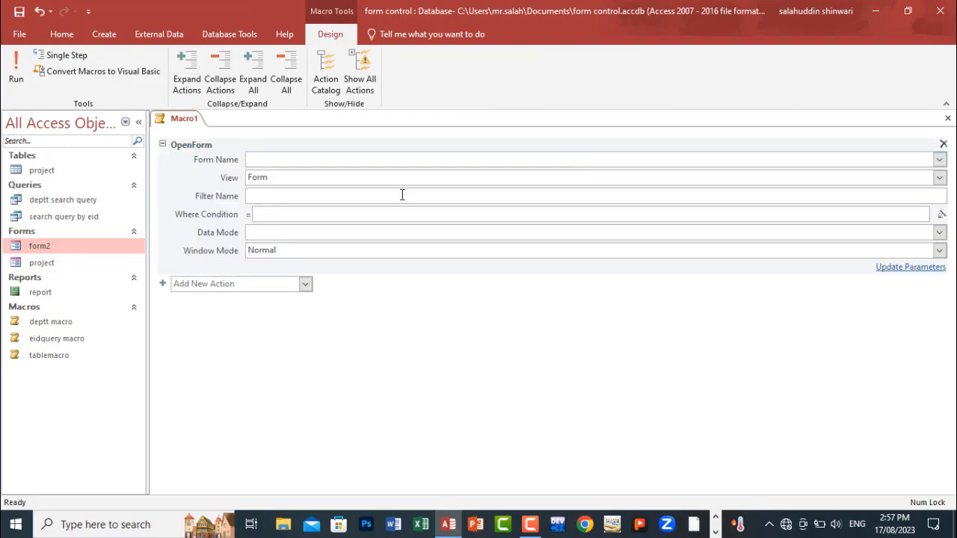
click(938, 160)
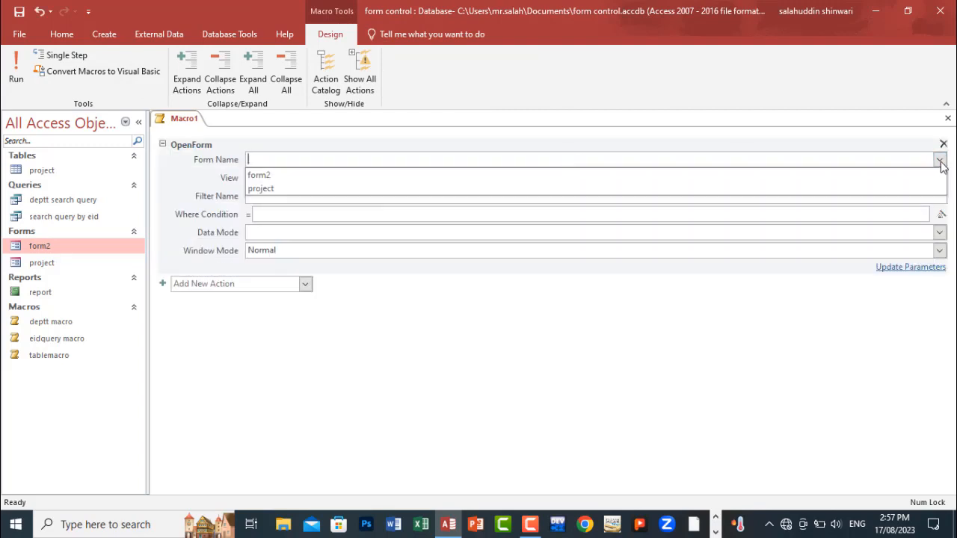
click(695, 191)
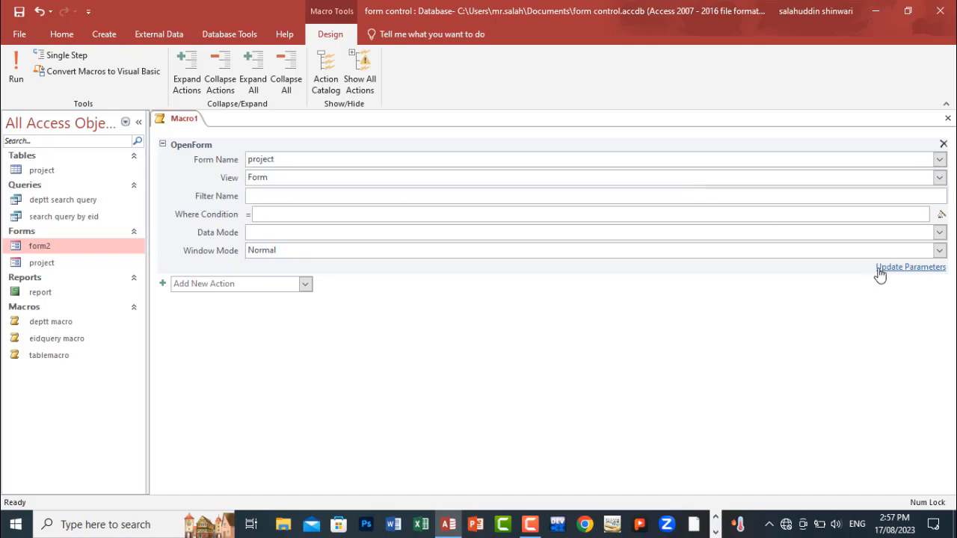
click(316, 176)
click(939, 178)
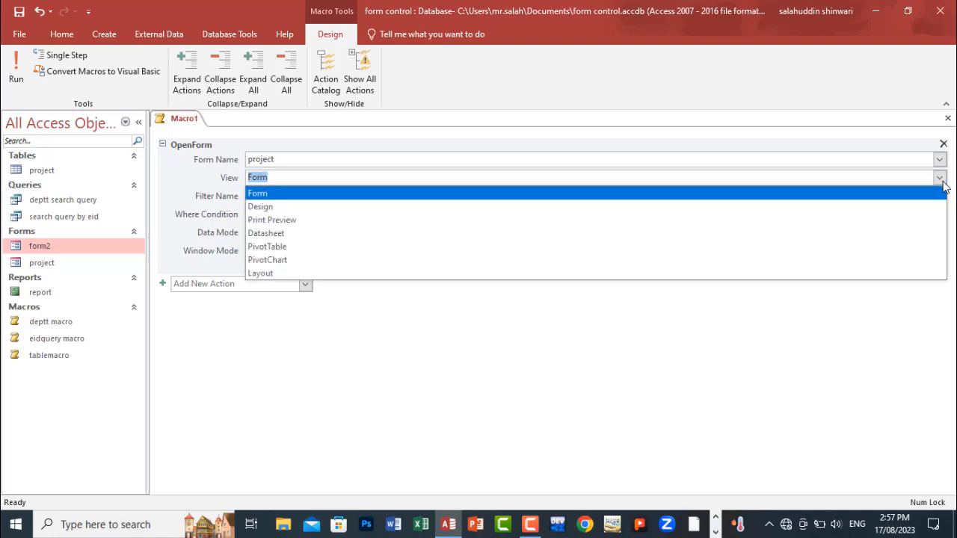
click(942, 190)
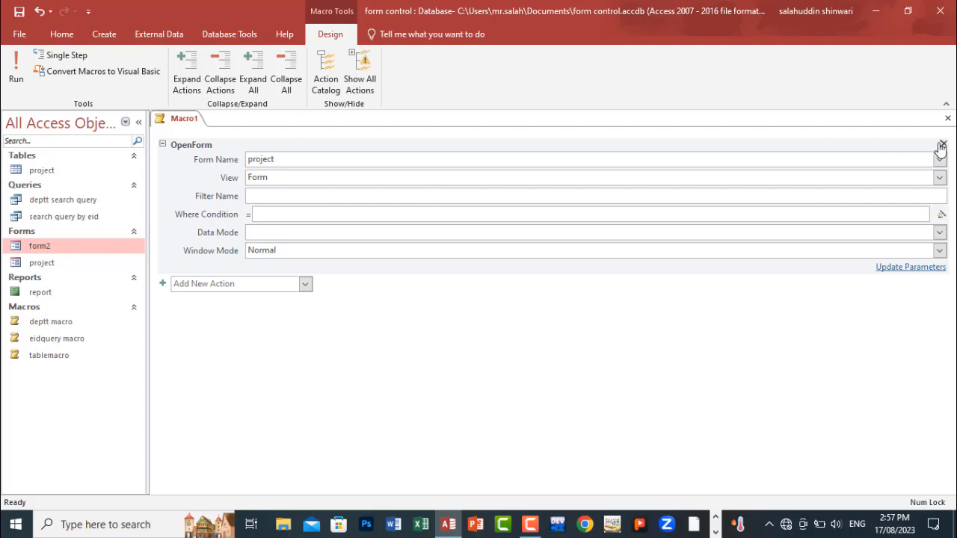
Step: Close the OpenForm macro and save it under the name "projectform"
click(948, 118)
key(Return)
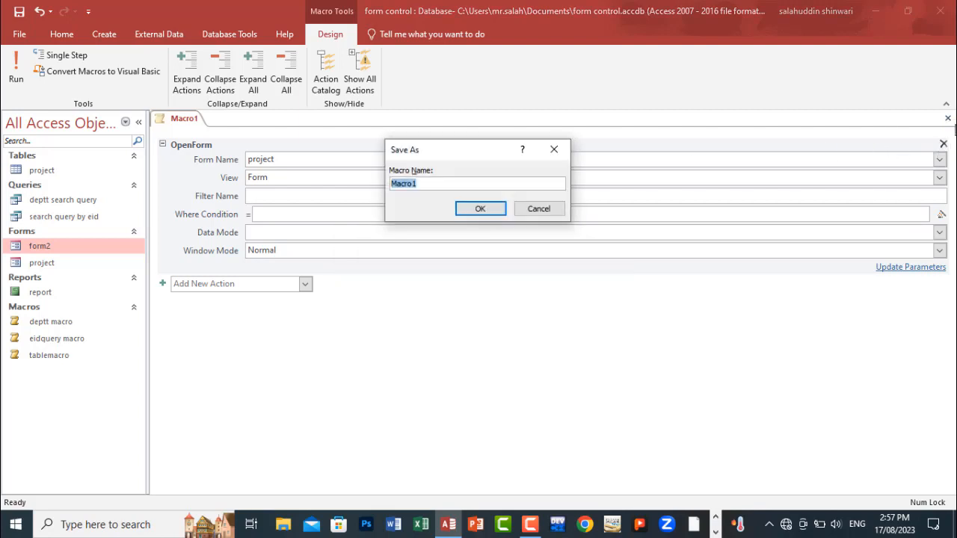
text(project)
key(Return)
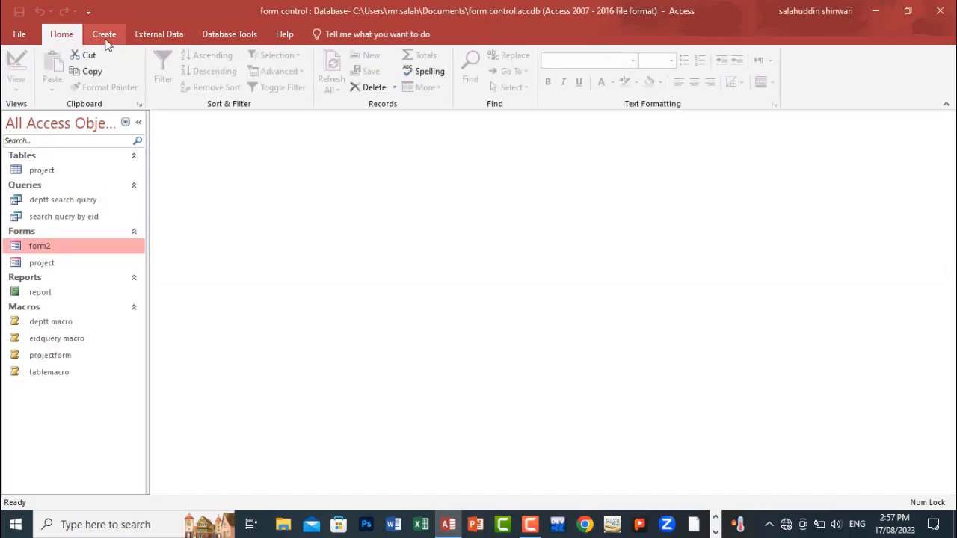
Step: Create another macro with an OpenForm action that opens form2
click(104, 34)
click(573, 71)
text(ope)
key(Return)
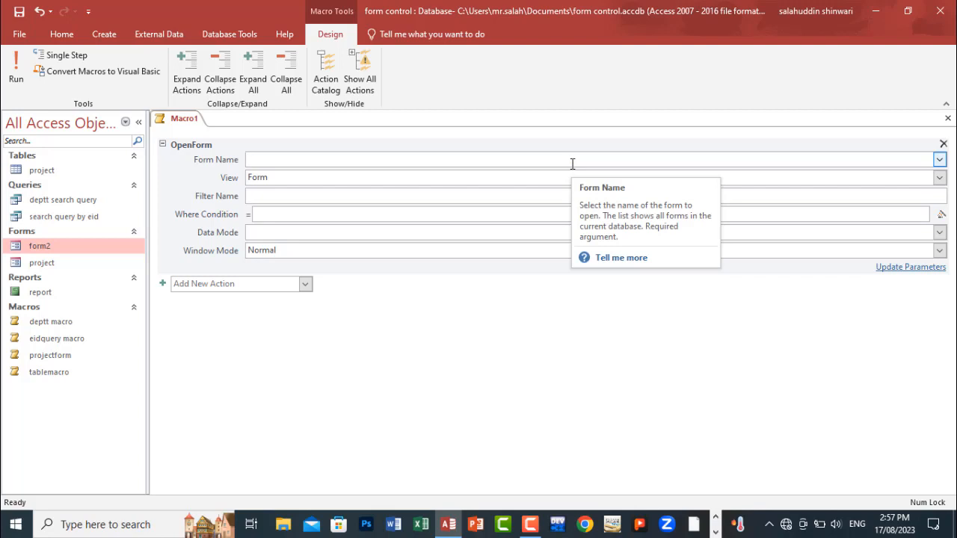
text(form2)
key(Tab)
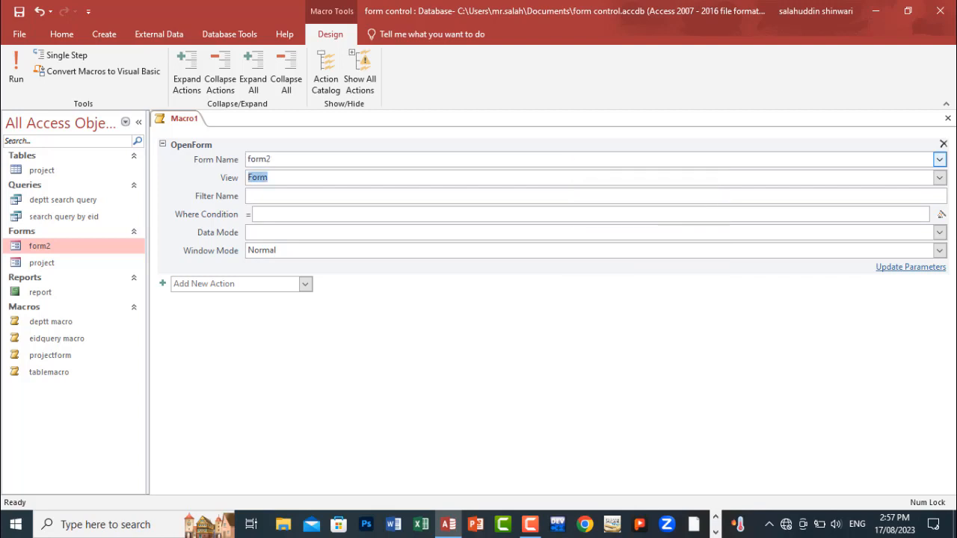
Step: Close the macro that opens form2 and save it under the name "form2macro"
click(940, 160)
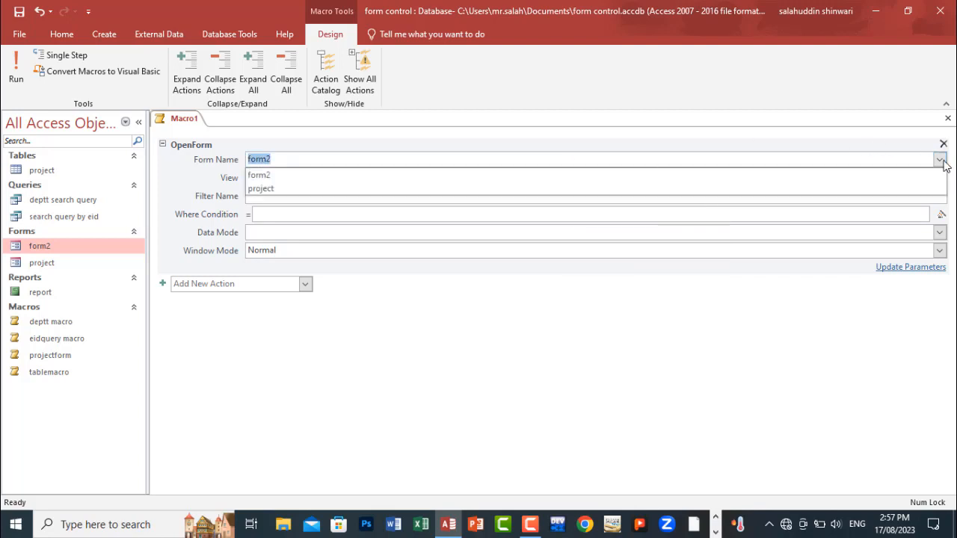
click(940, 160)
click(948, 118)
key(Return)
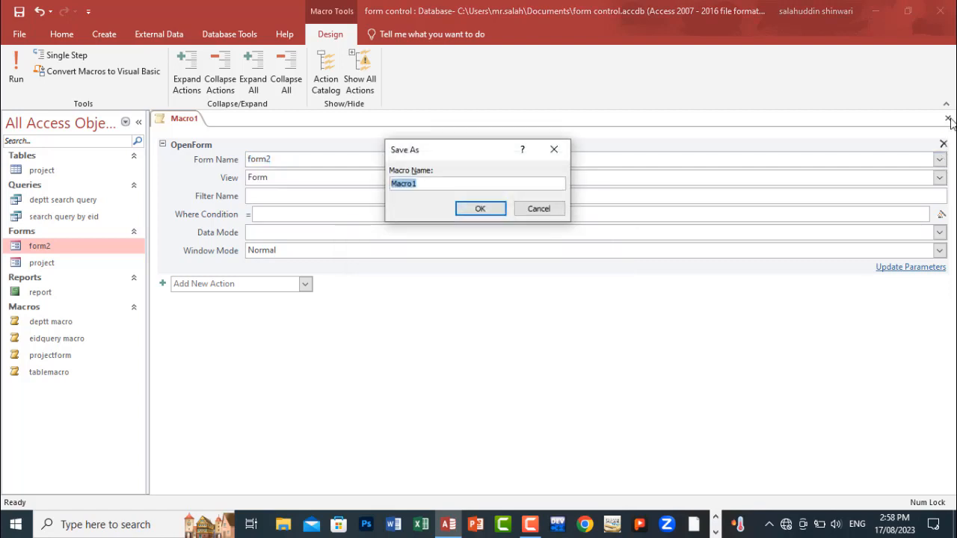
text(form)
text(control)
key(Return)
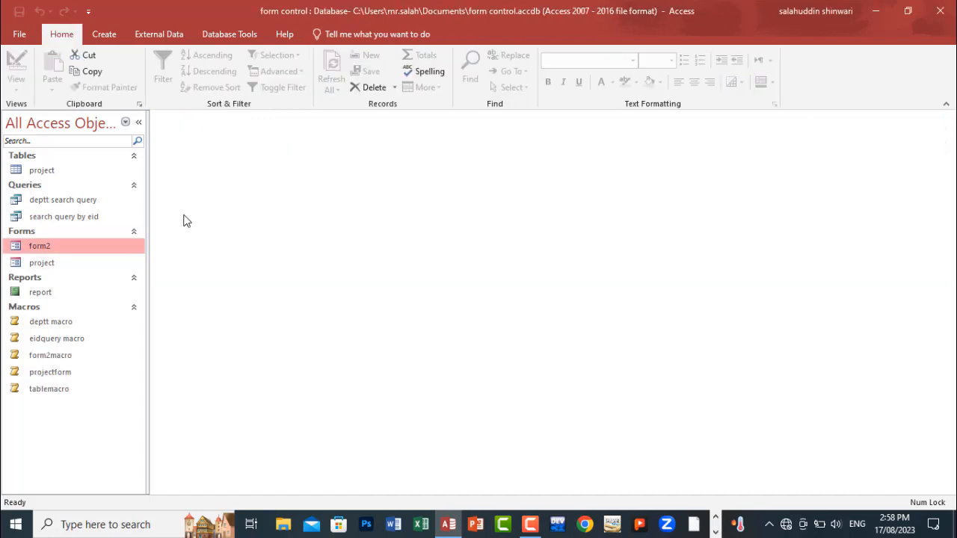
Step: Create a new macro with an OpenReport action that opens the report named "report"
click(32, 292)
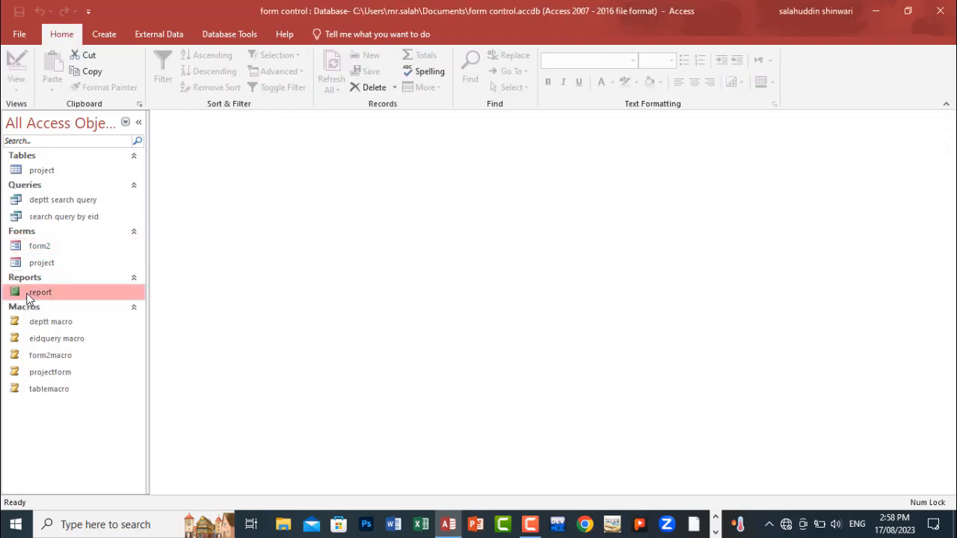
click(103, 35)
click(580, 75)
text(Open)
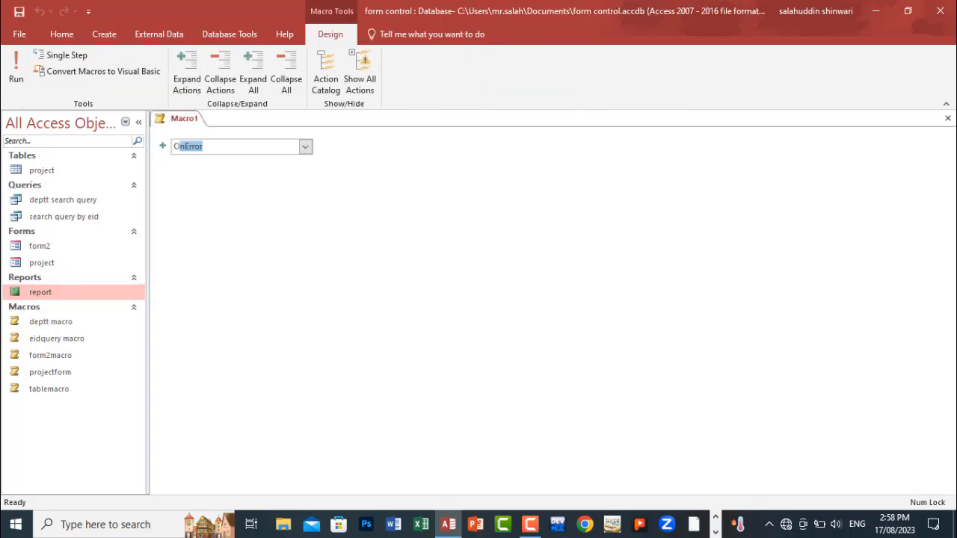
text(Report)
key(Return)
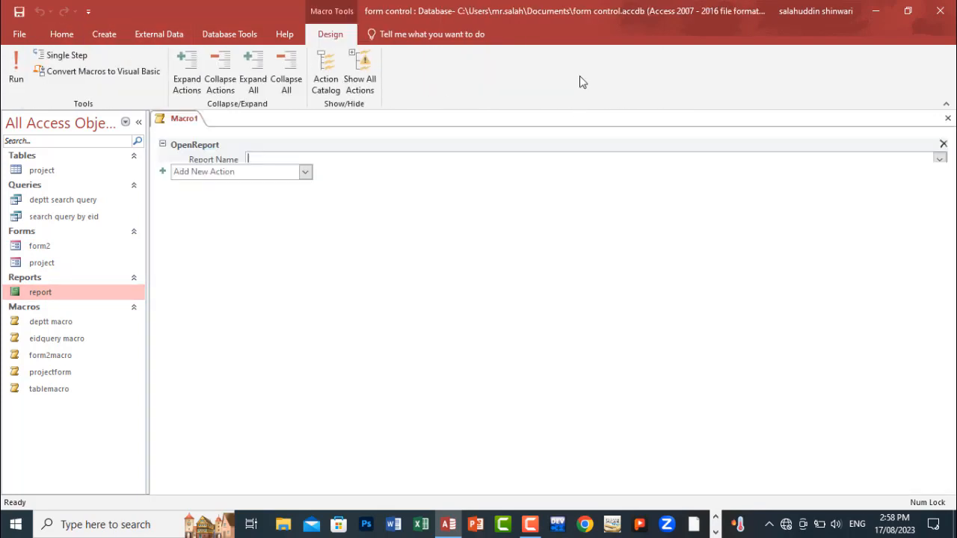
text(report)
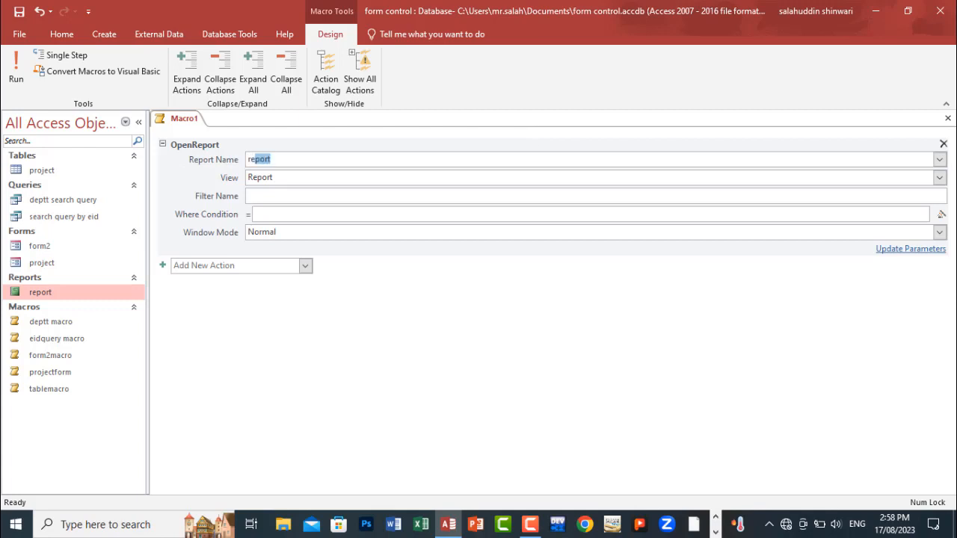
key(Return)
click(939, 160)
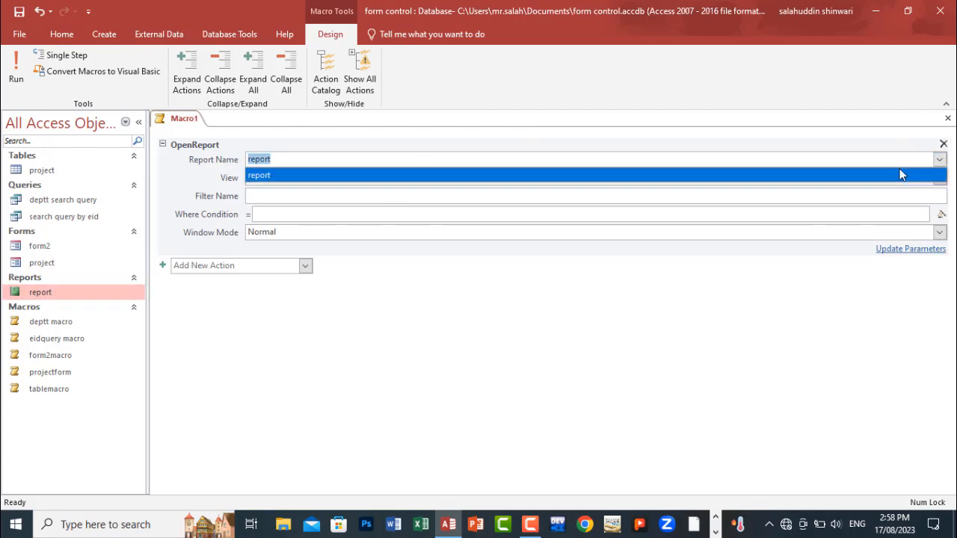
click(895, 175)
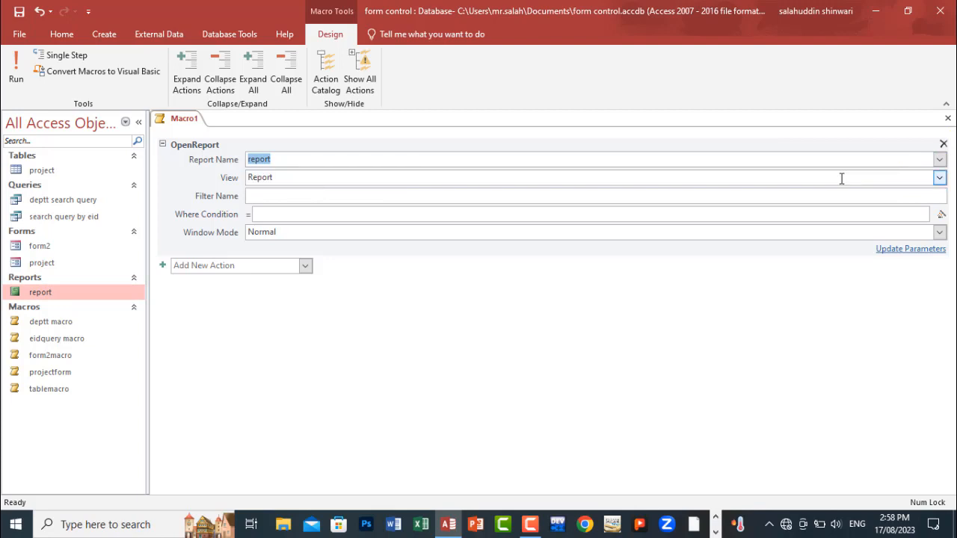
Step: Set the OpenReport action's view to Print Preview
click(409, 178)
click(940, 178)
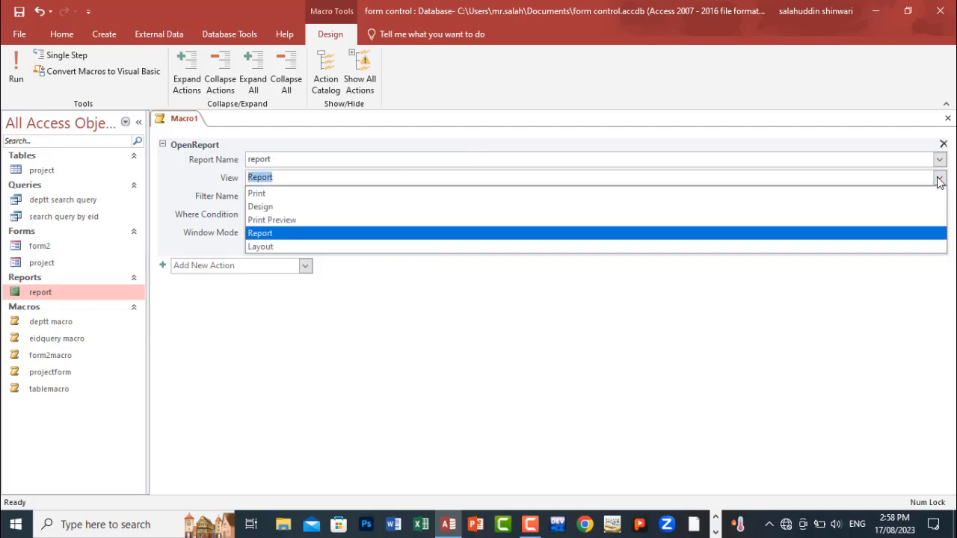
click(699, 220)
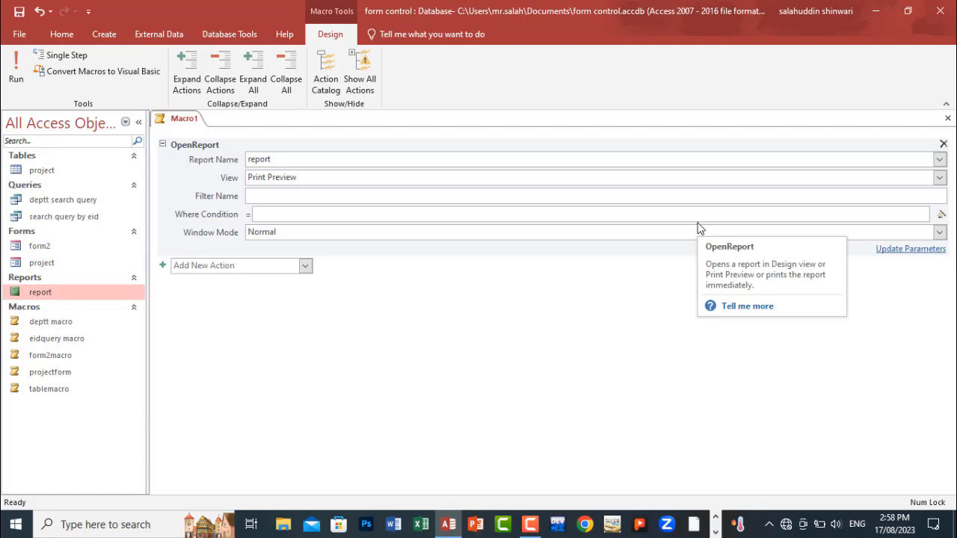
Step: Close the OpenReport macro and save it under the name "report macro"
click(948, 118)
key(Return)
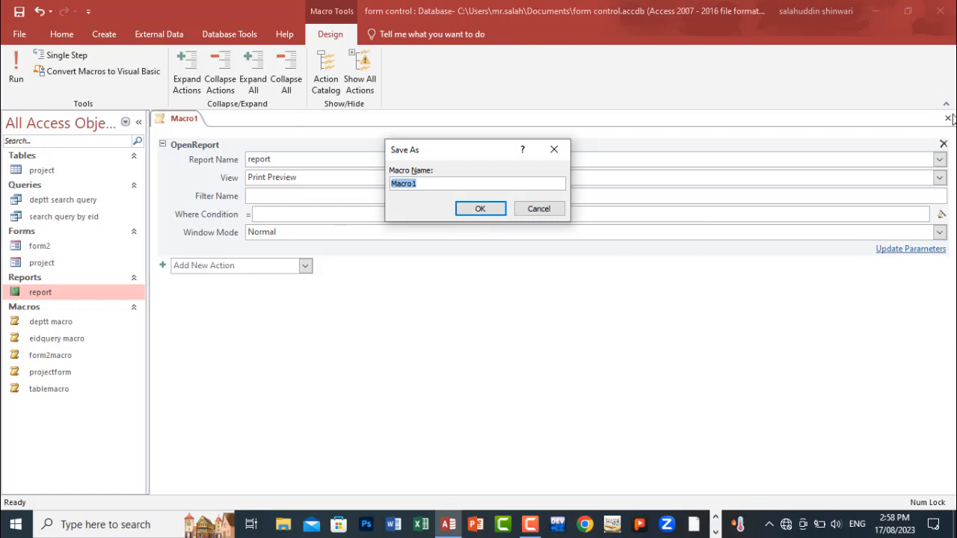
text(report m)
key(Return)
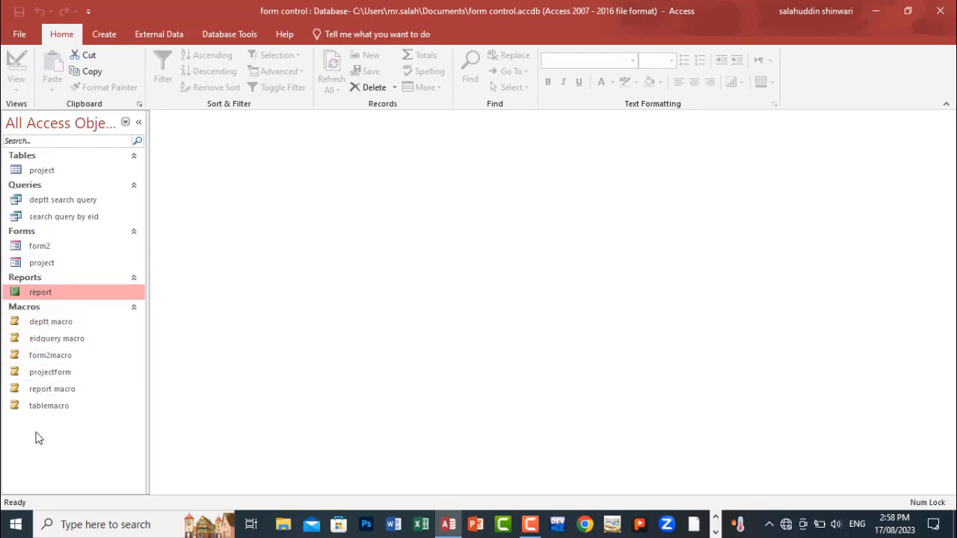
click(105, 41)
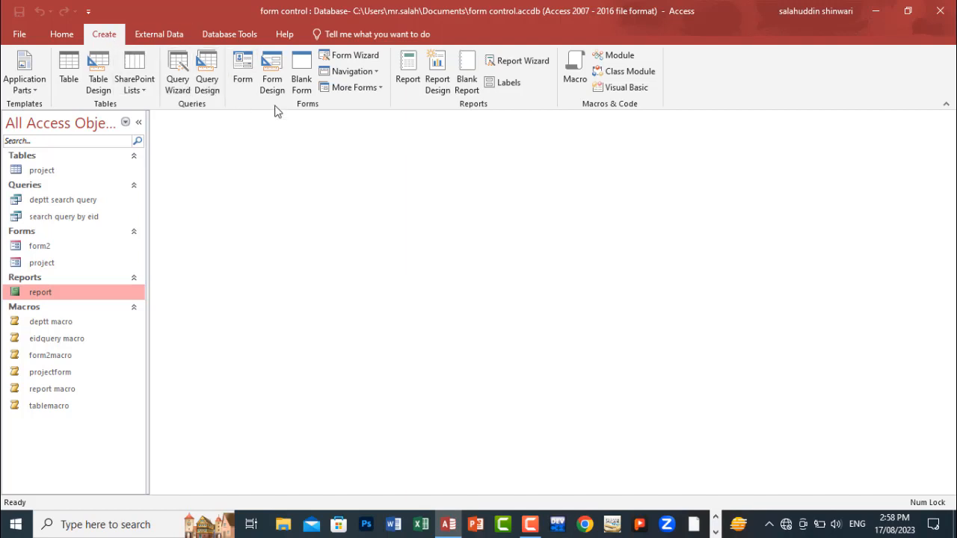
click(301, 84)
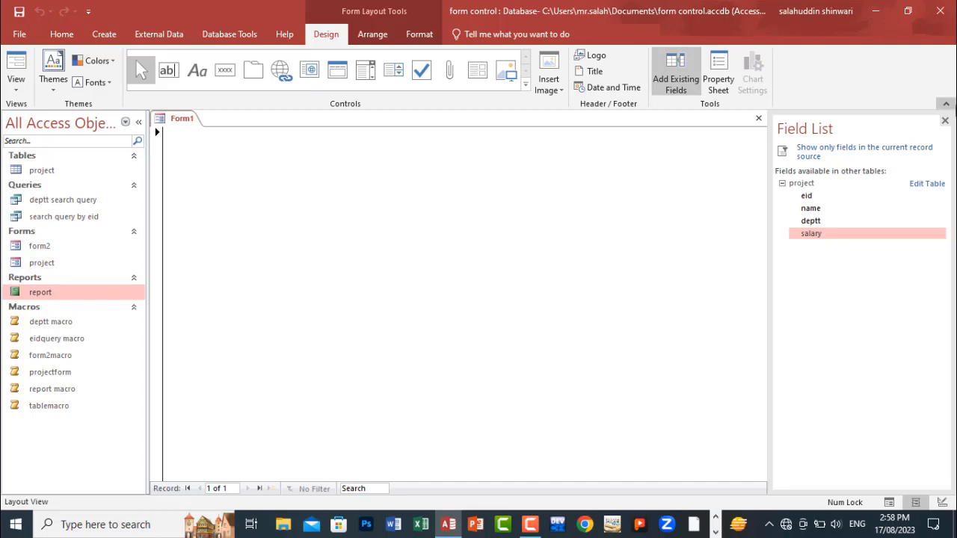
click(947, 121)
click(949, 120)
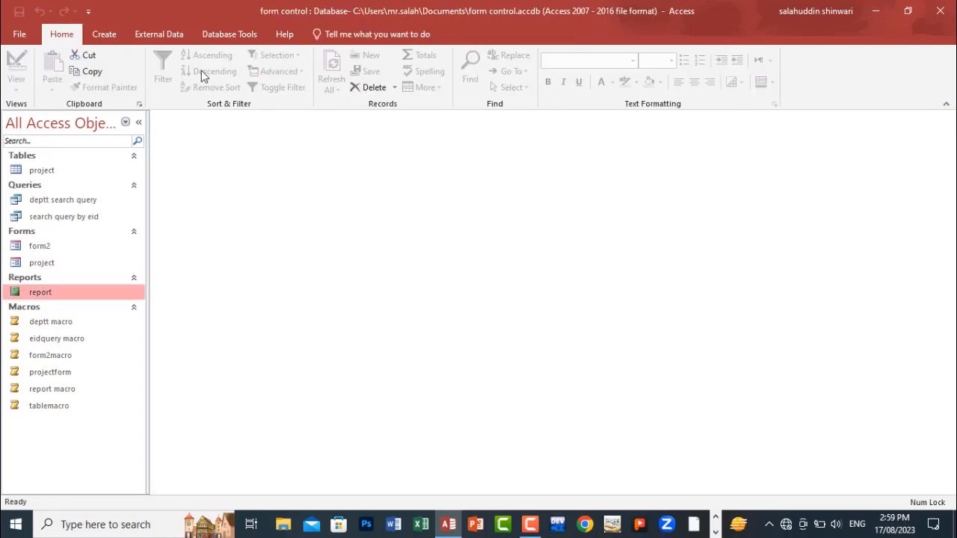
Step: Create a new modal dialog form and delete its default buttons from the design
click(99, 34)
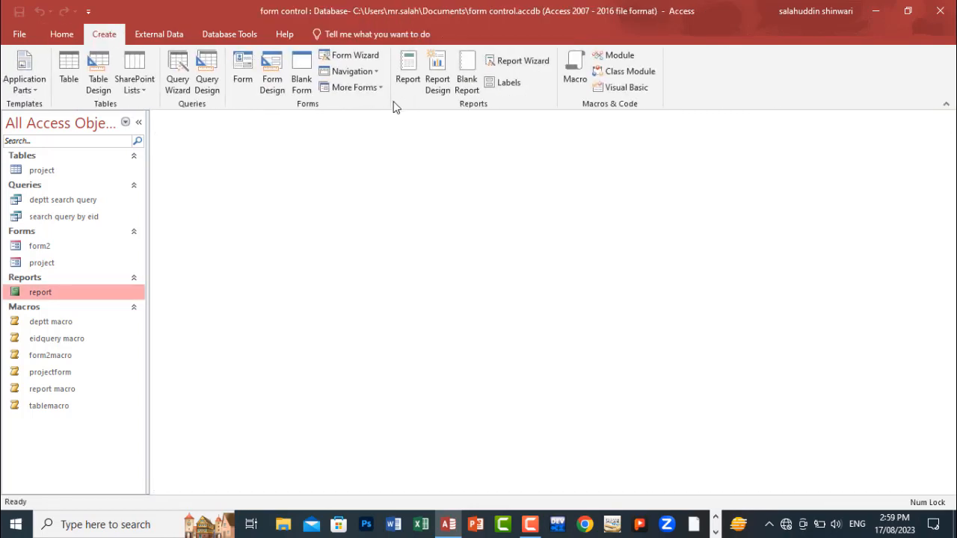
click(379, 92)
click(376, 215)
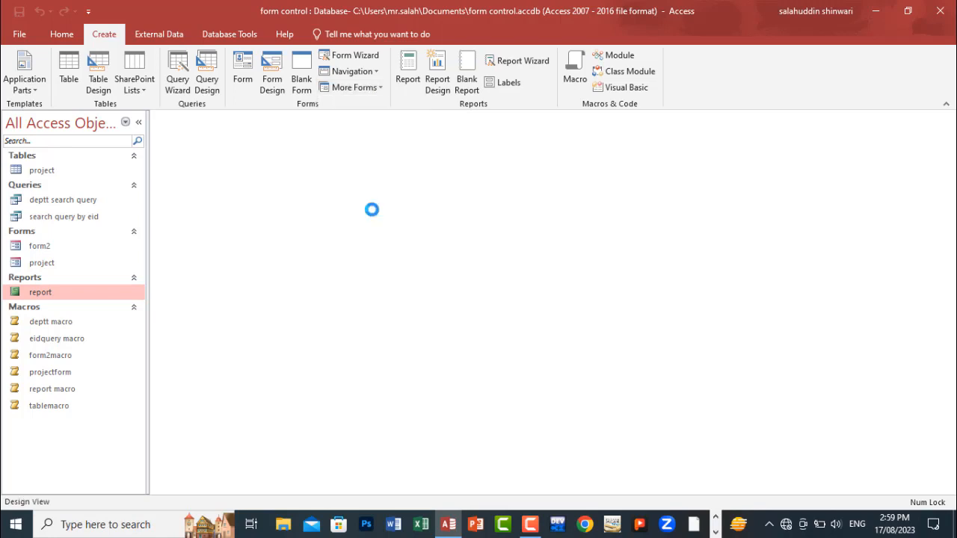
drag(284, 347, 515, 492)
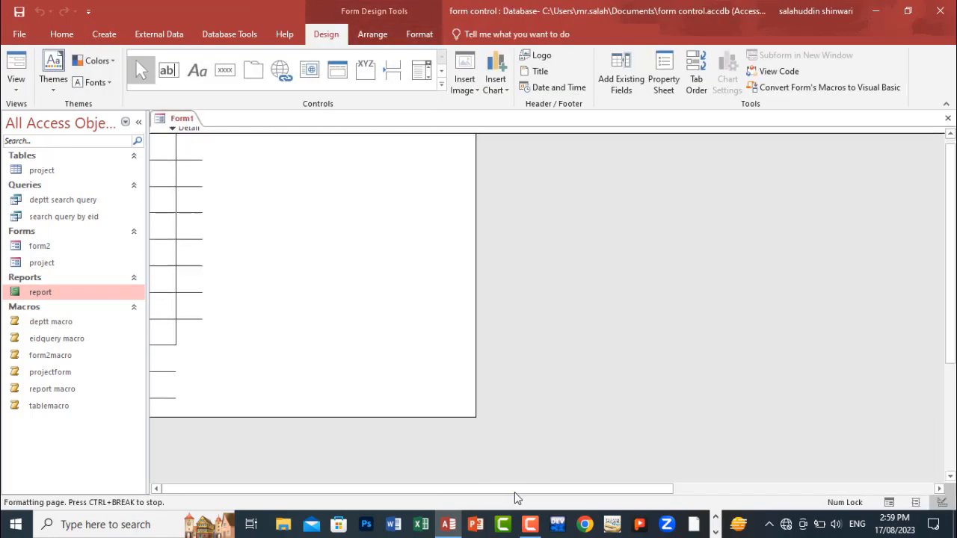
key(Delete)
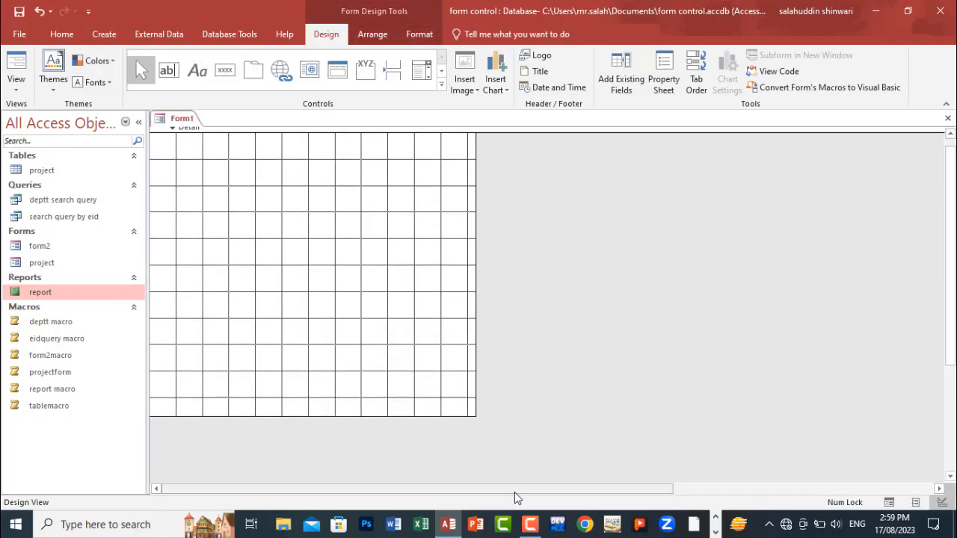
Step: Draw a tab control about 11.1 cm wide and 6.1 cm high on the form and open its first page's properties
click(250, 88)
drag(165, 170, 460, 329)
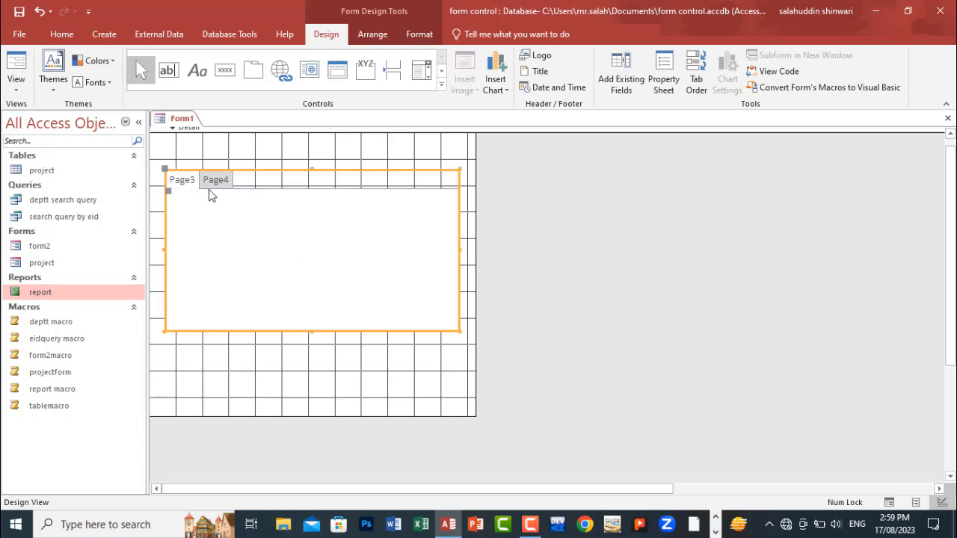
click(188, 187)
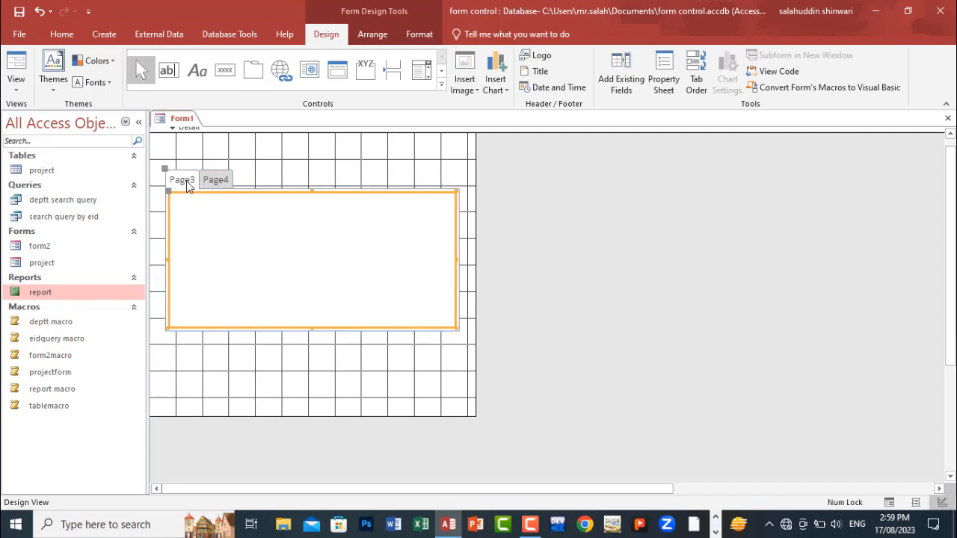
double_click(207, 191)
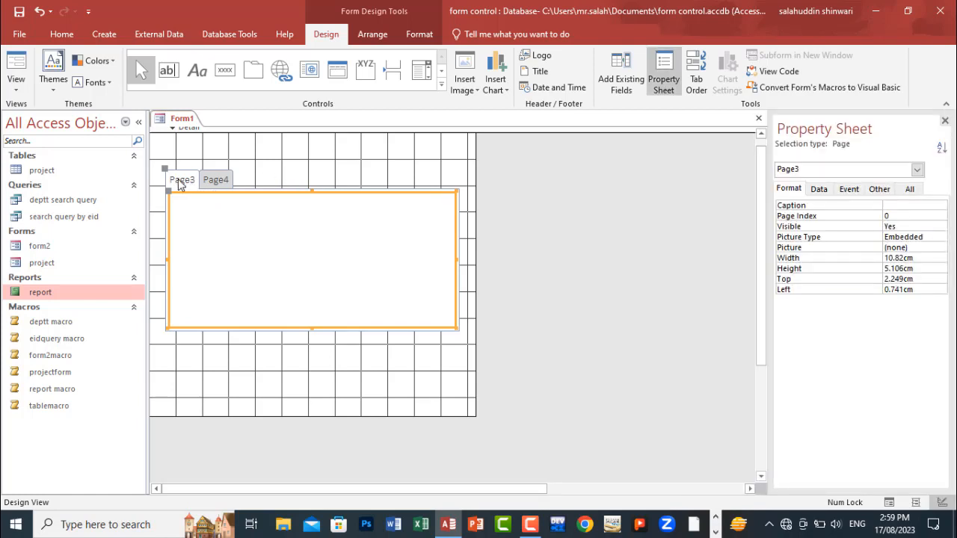
Step: Examine the format properties and available commands of the tab control and its two pages
click(917, 170)
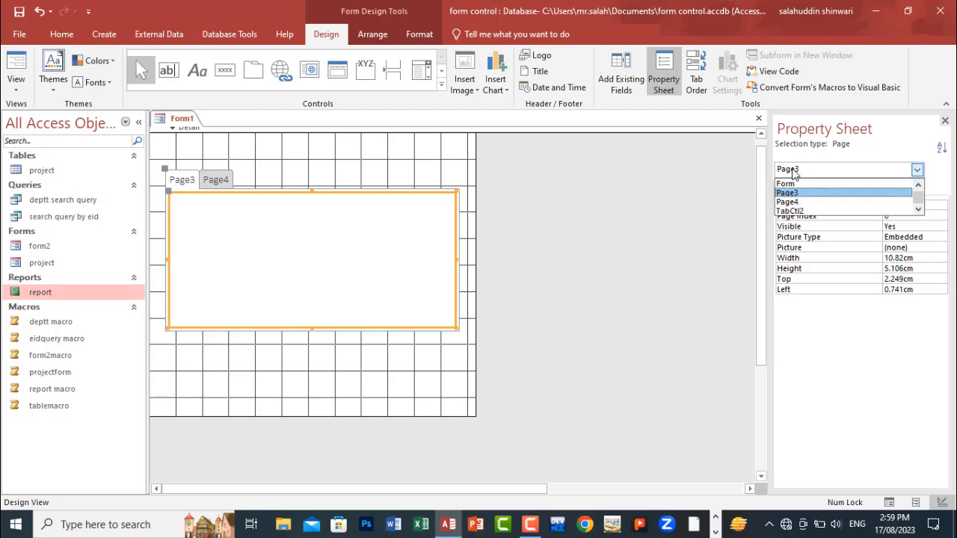
click(358, 215)
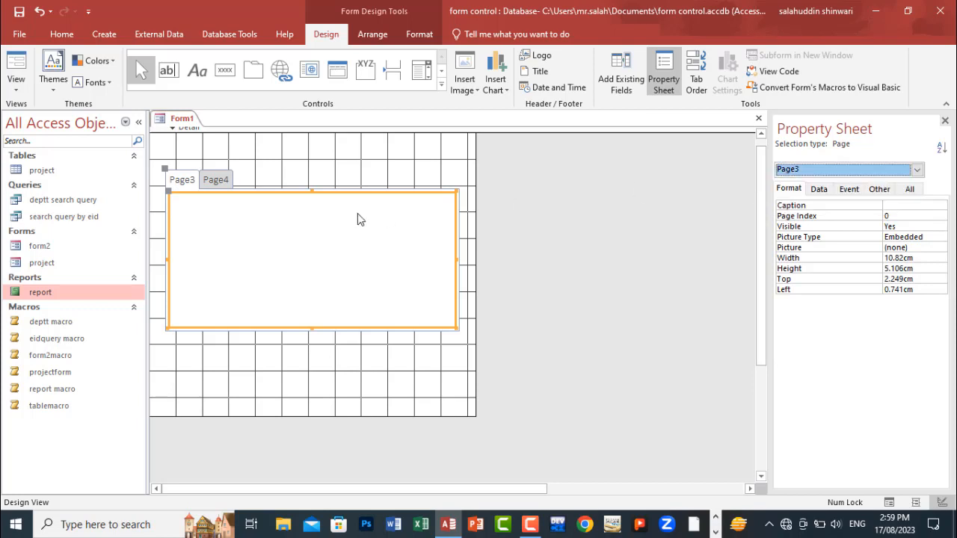
right_click(176, 188)
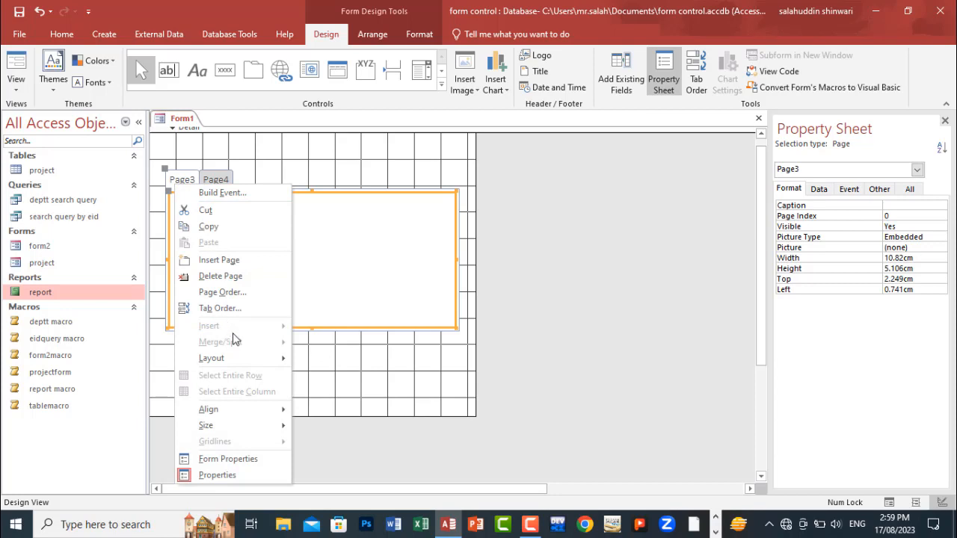
click(349, 263)
click(181, 179)
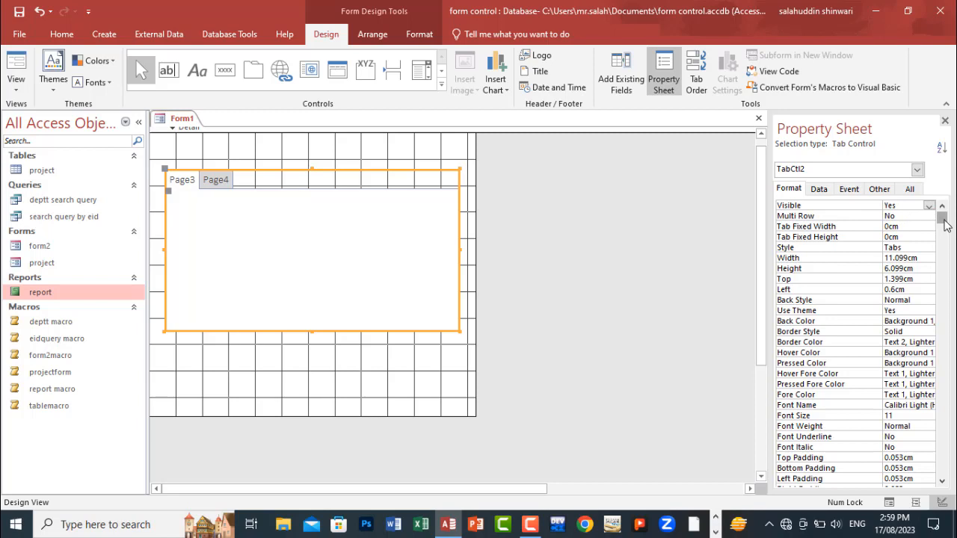
click(187, 184)
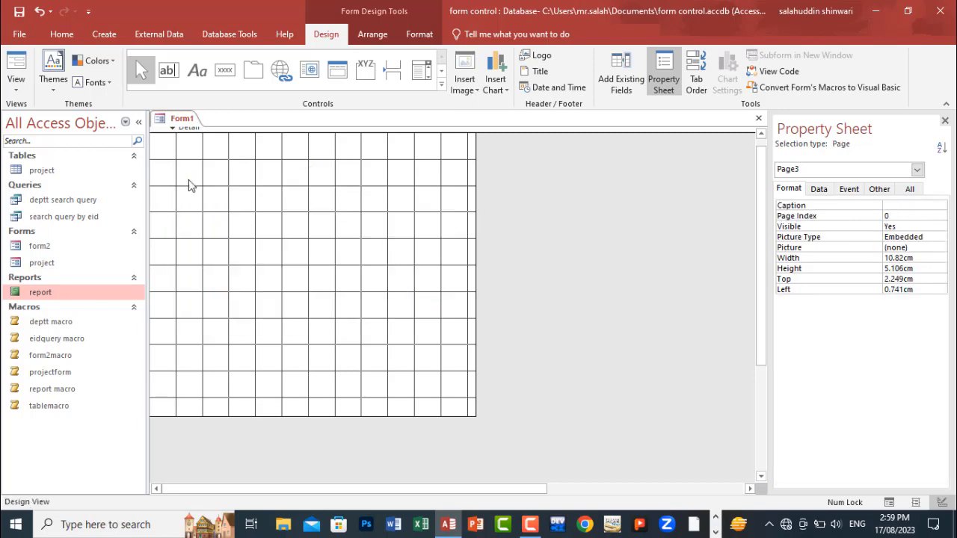
click(164, 170)
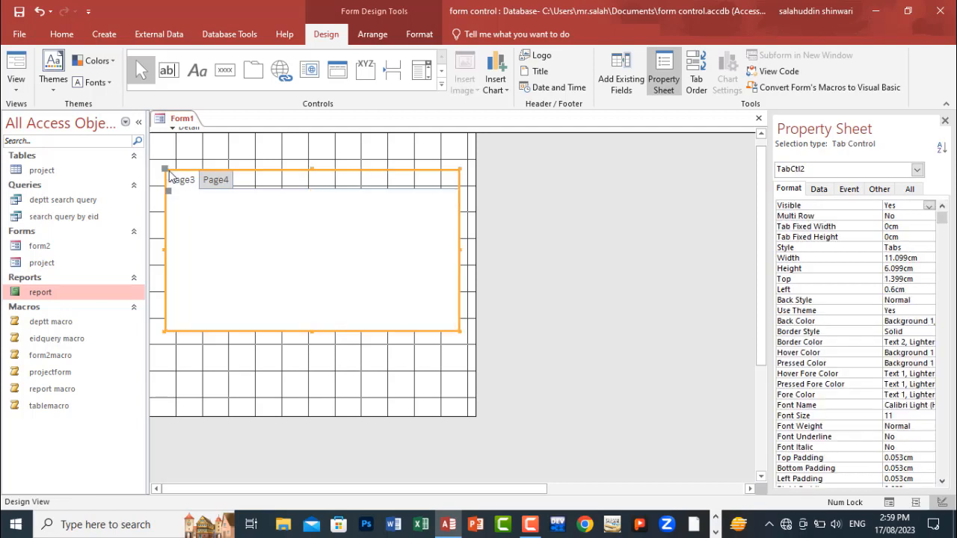
click(217, 182)
click(192, 182)
click(212, 185)
click(190, 182)
click(216, 187)
click(178, 182)
click(220, 187)
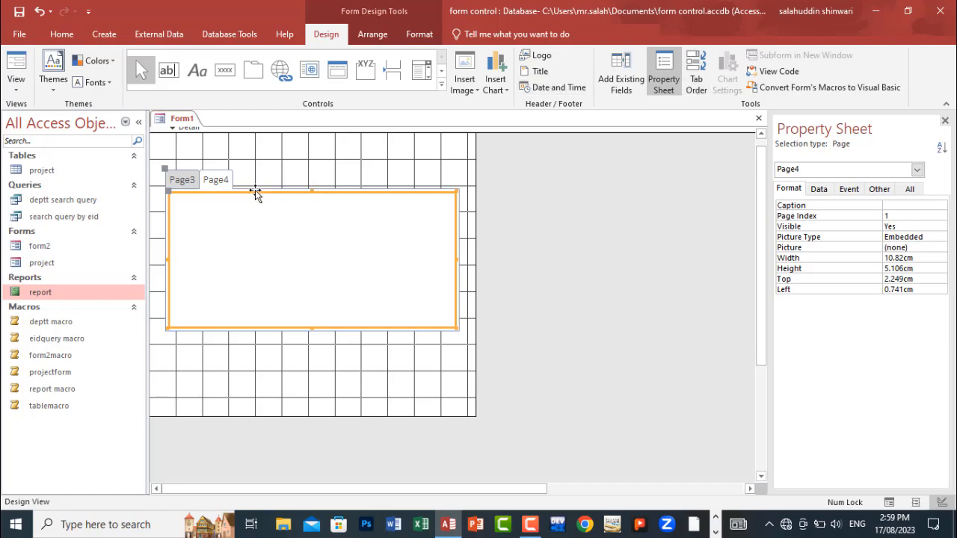
Step: Set the name of the tab control's first page to "tables"
click(180, 183)
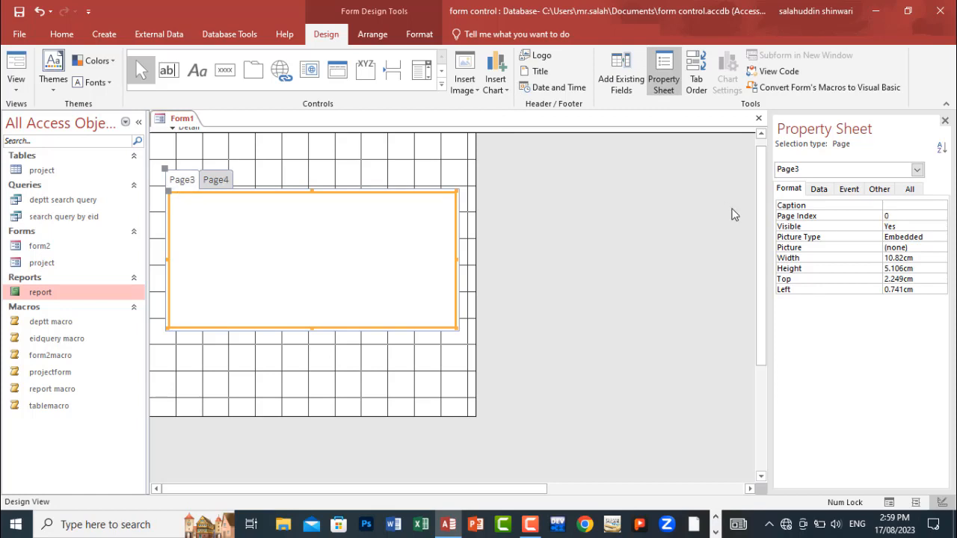
click(910, 190)
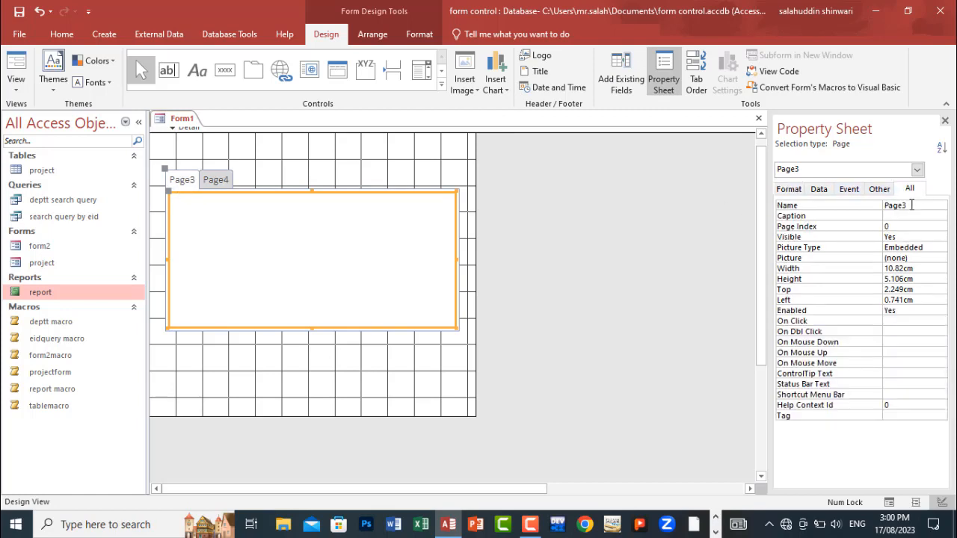
key(BackSpace)
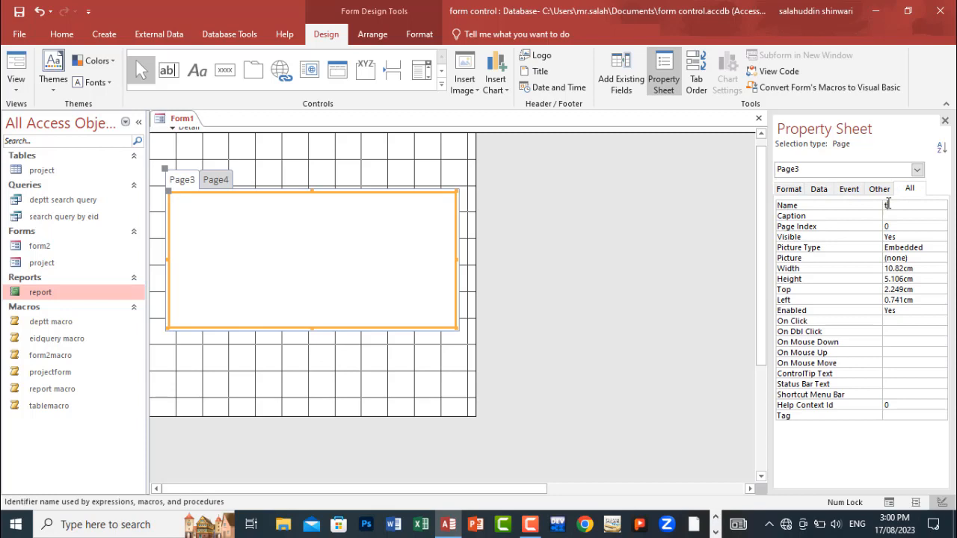
key(Return)
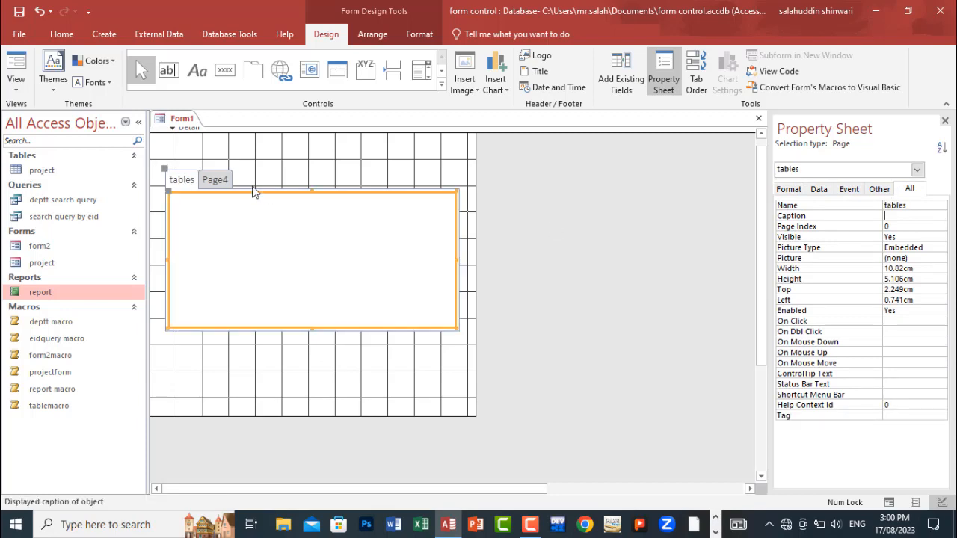
Step: Set the name of the tab control's second page to "queries"
click(224, 184)
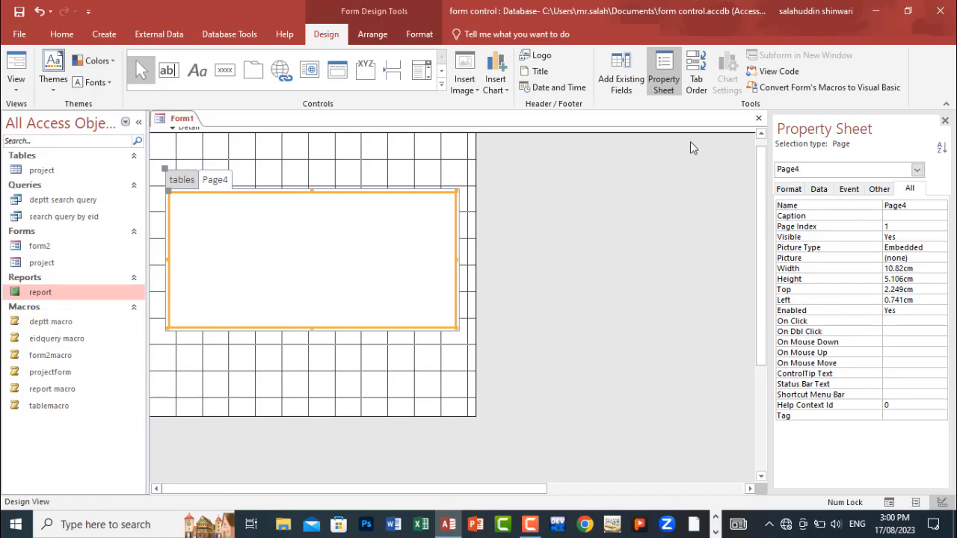
double_click(920, 207)
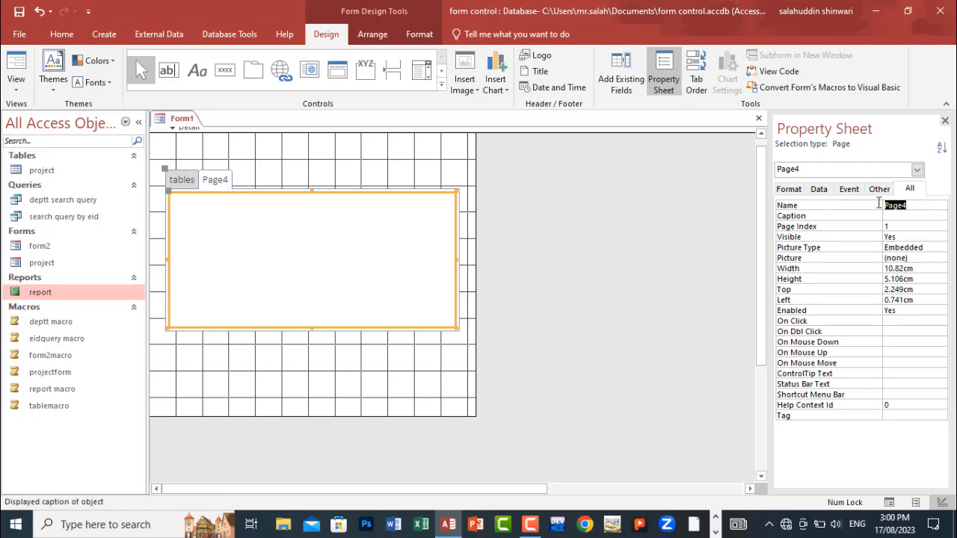
text(query)
key(BackSpace)
text(ies)
key(Return)
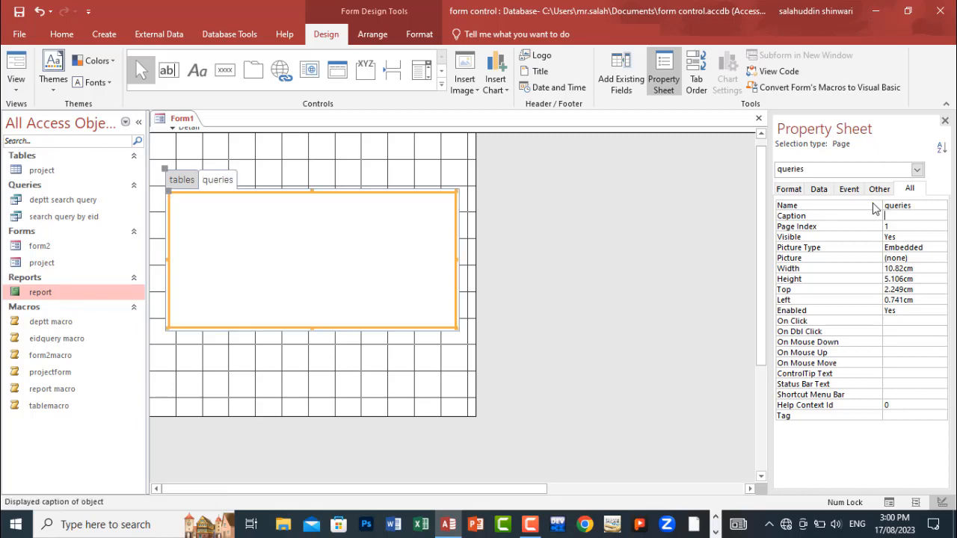
Step: Insert a third page into the tab control and set its name to "formsection"
right_click(218, 184)
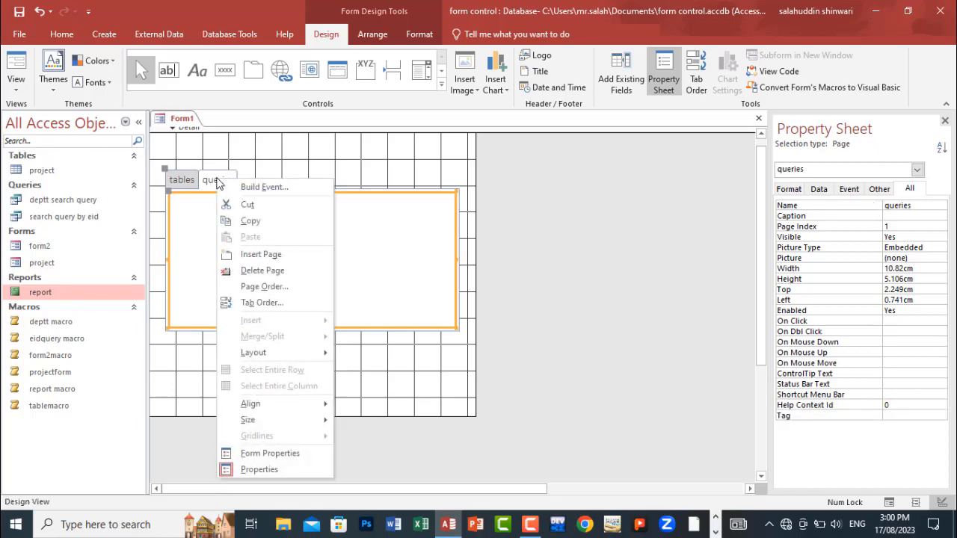
click(250, 258)
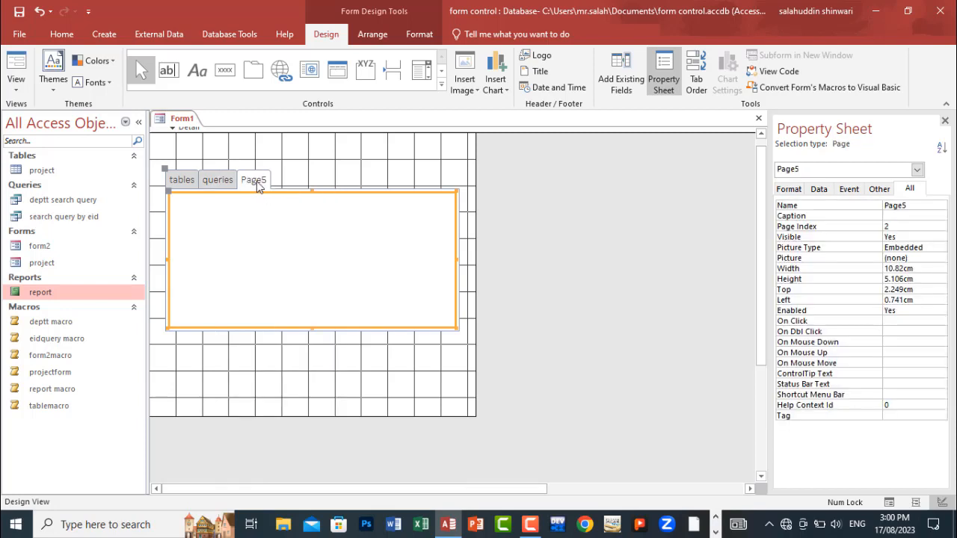
double_click(916, 205)
key(BackSpace)
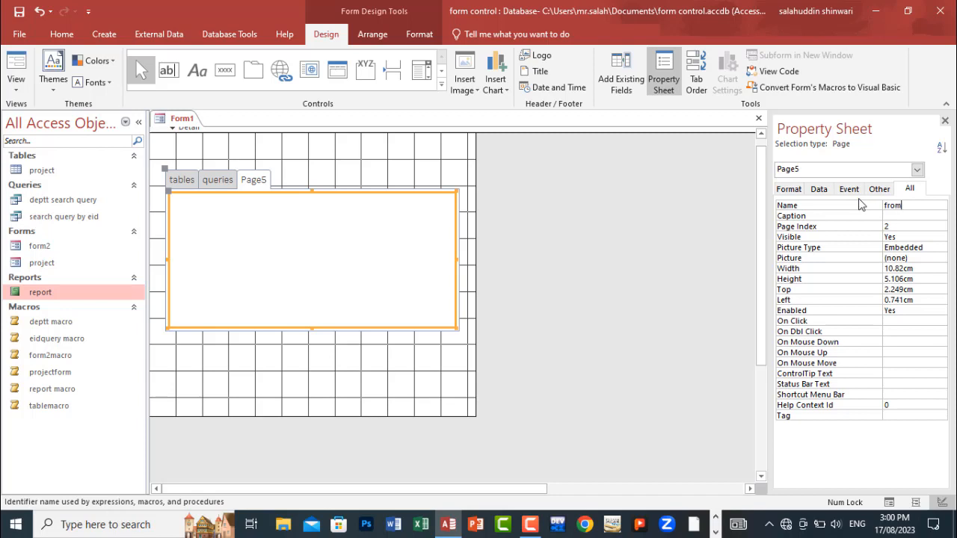
text(form)
key(Return)
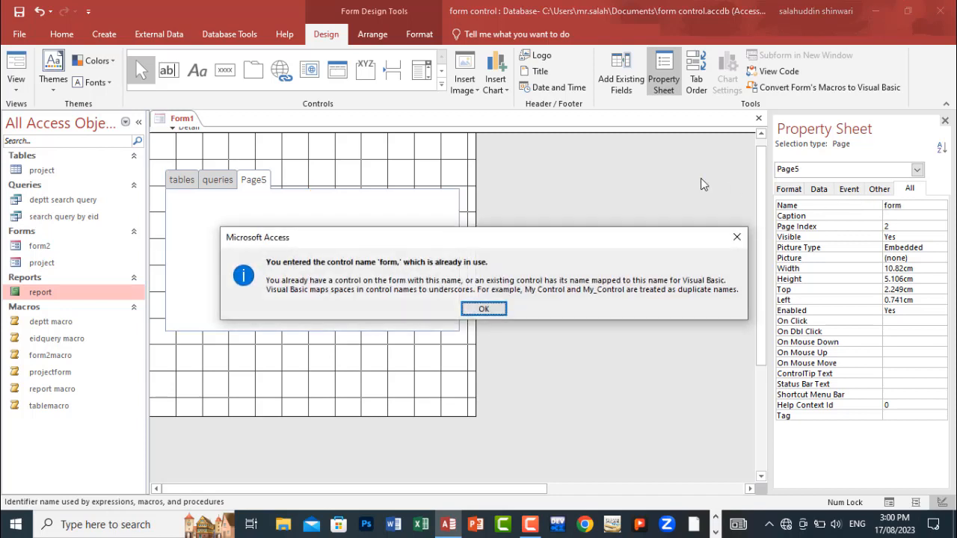
click(506, 310)
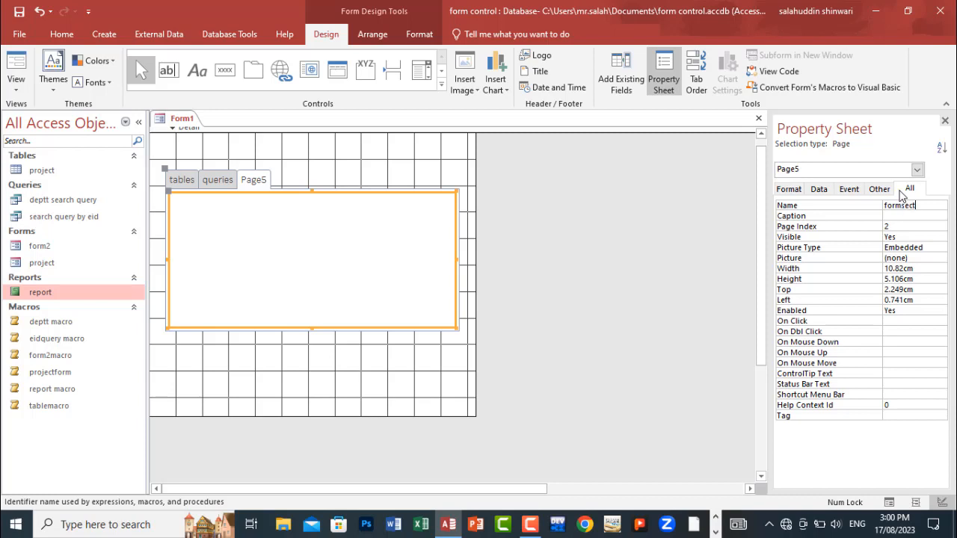
key(Return)
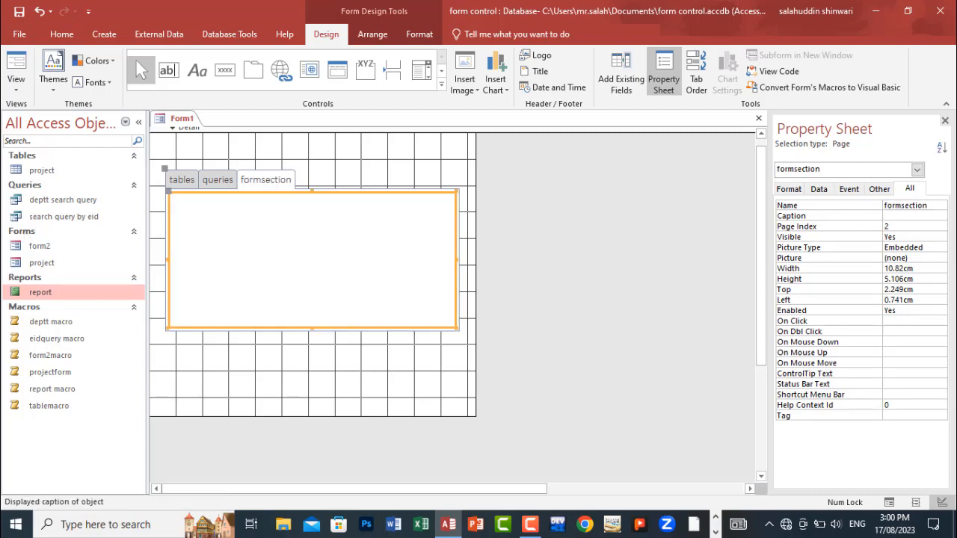
Step: Insert a fourth page into the tab control after the formsection page
right_click(272, 181)
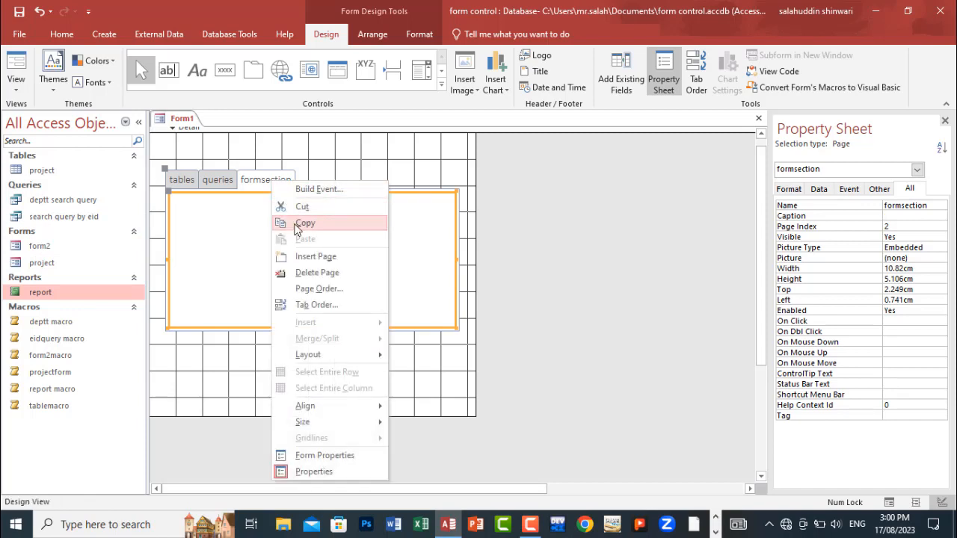
click(314, 256)
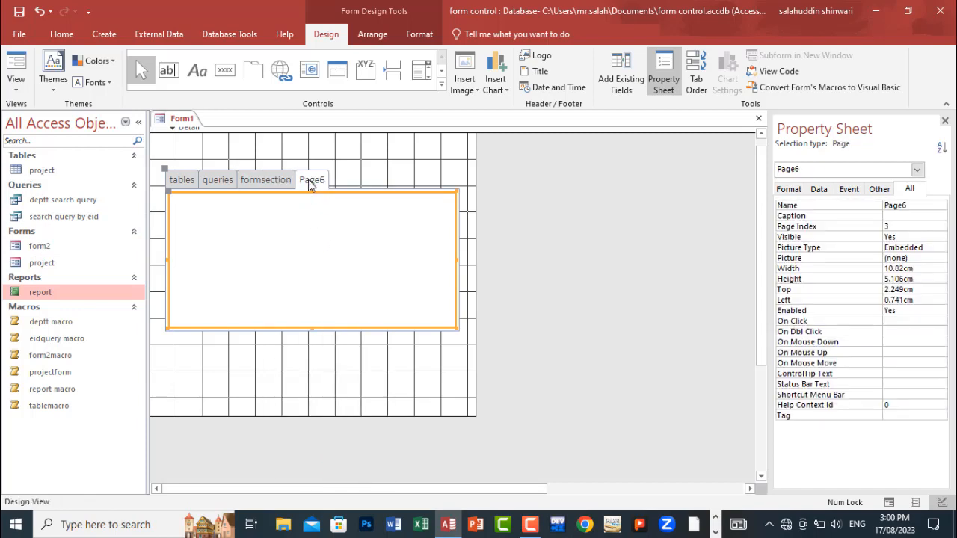
right_click(312, 185)
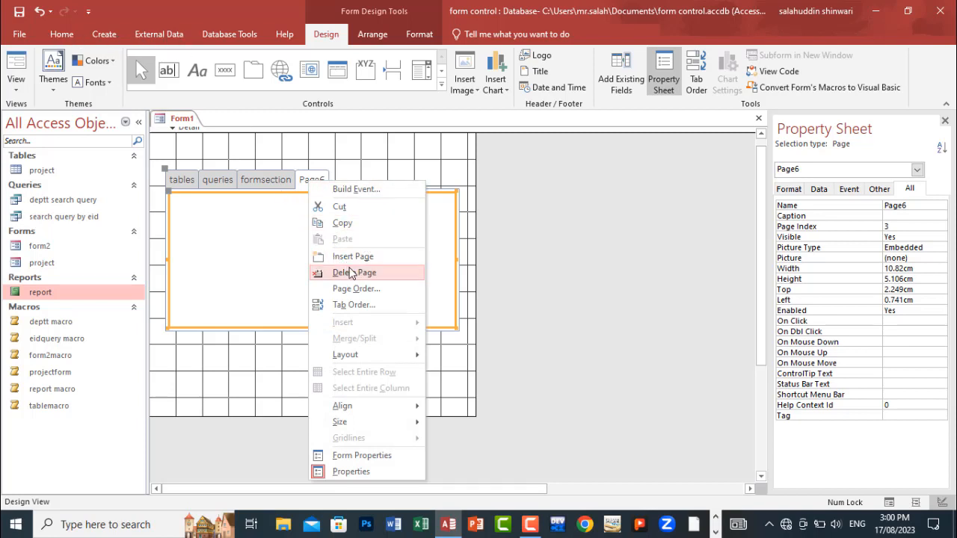
click(289, 236)
Step: Set the name of the tab control itself to "reports"
click(314, 187)
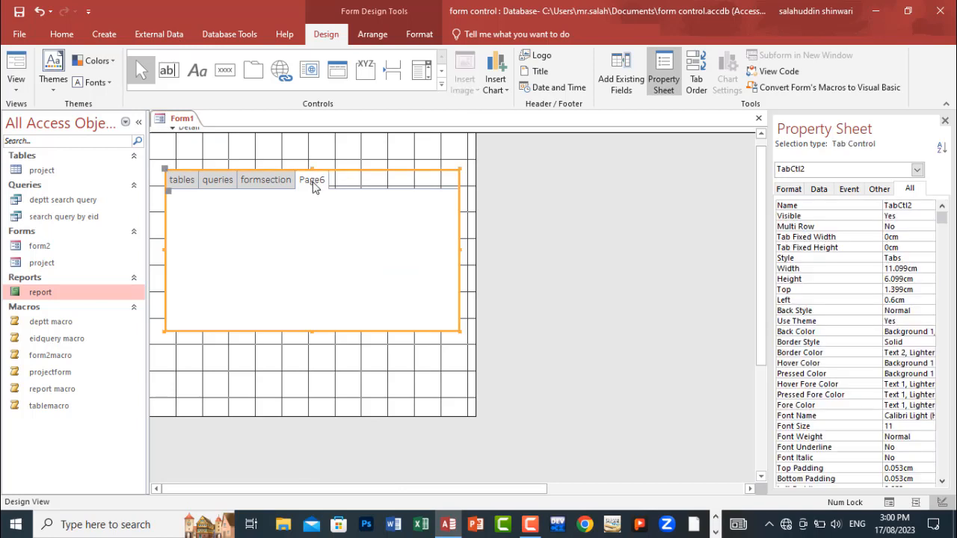
drag(928, 207, 882, 205)
key(BackSpace)
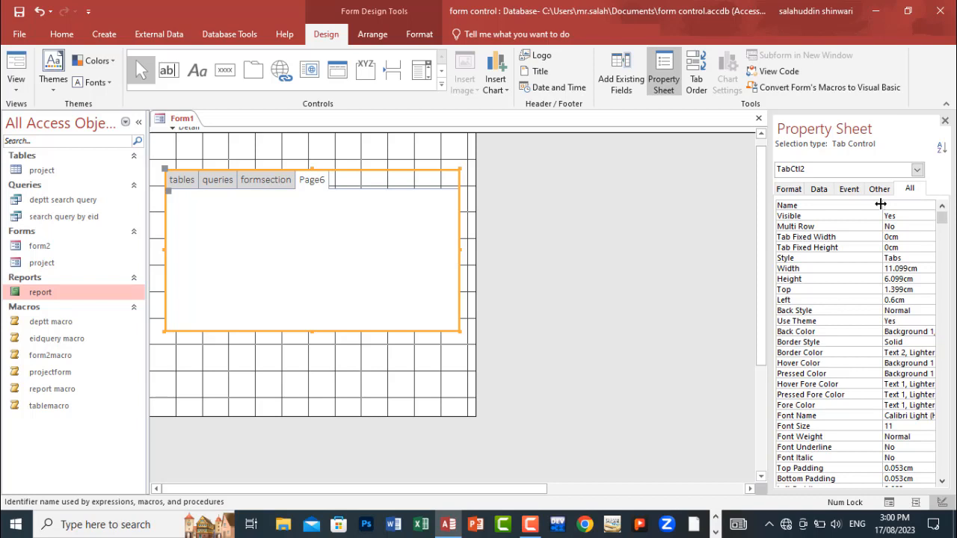
text(reports)
key(Return)
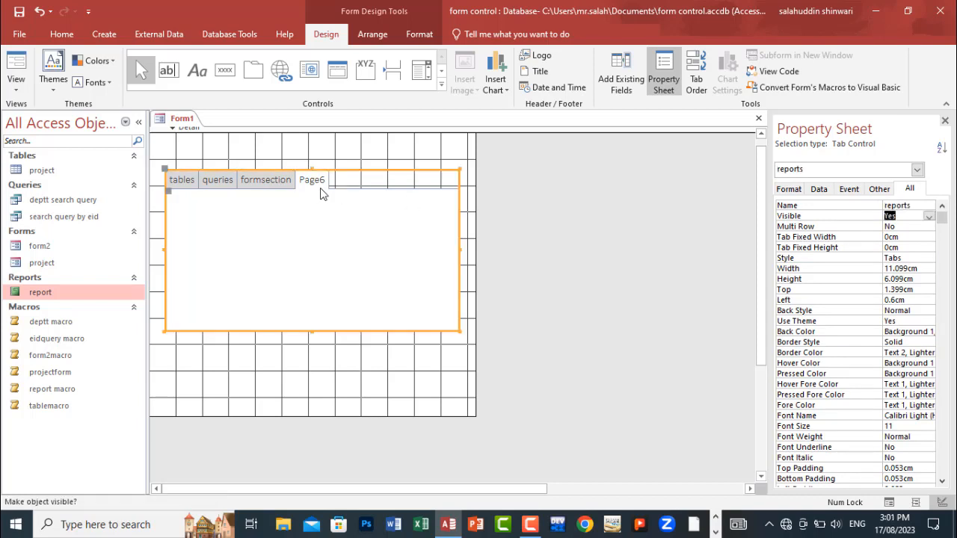
Step: Set the name of the tab control's fourth page to "report"
click(317, 189)
right_click(317, 188)
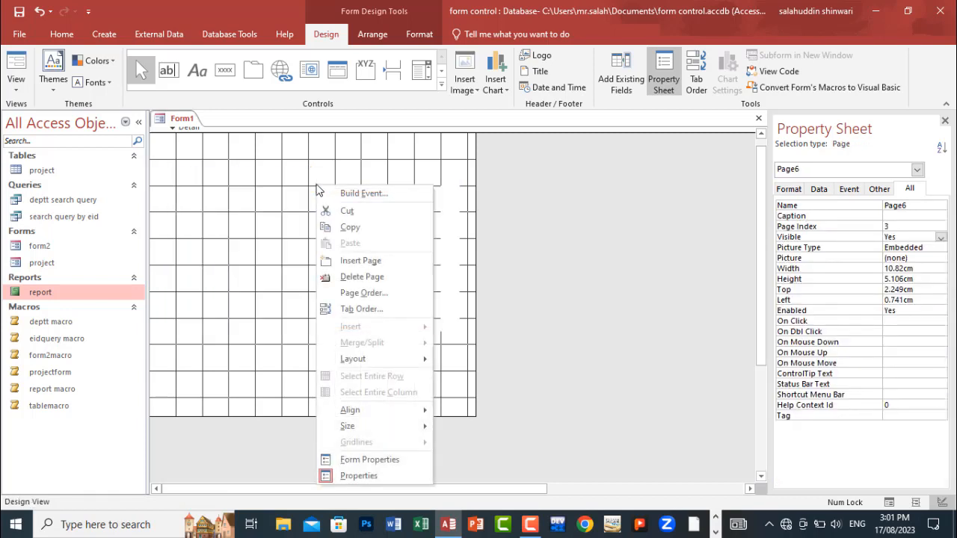
click(756, 241)
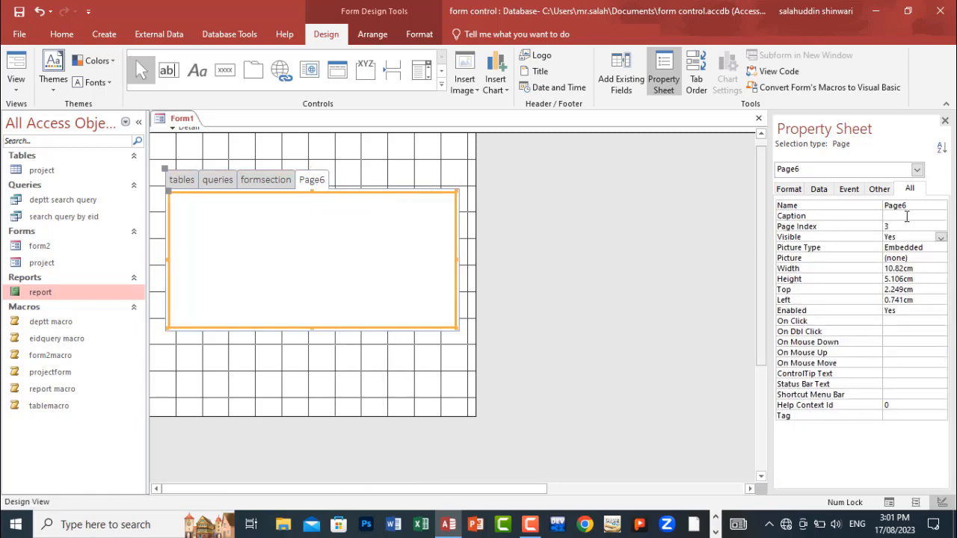
click(856, 210)
text(report)
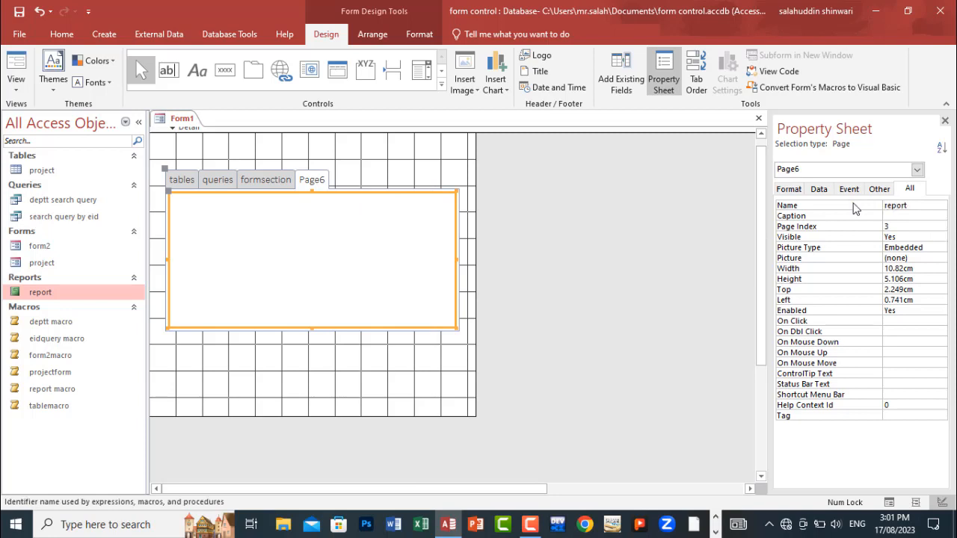
key(Return)
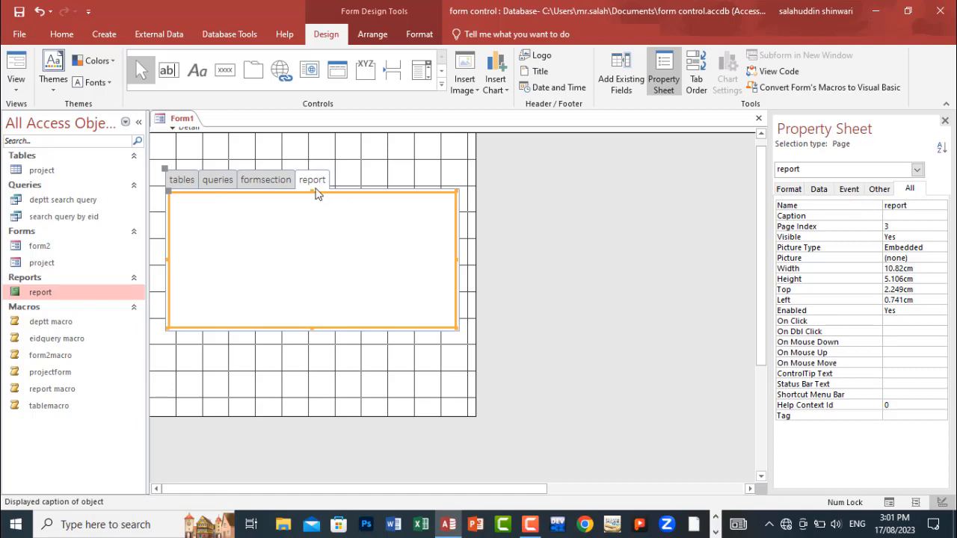
Step: Show the form in Form View and check its tables, queries and formsection pages
click(17, 88)
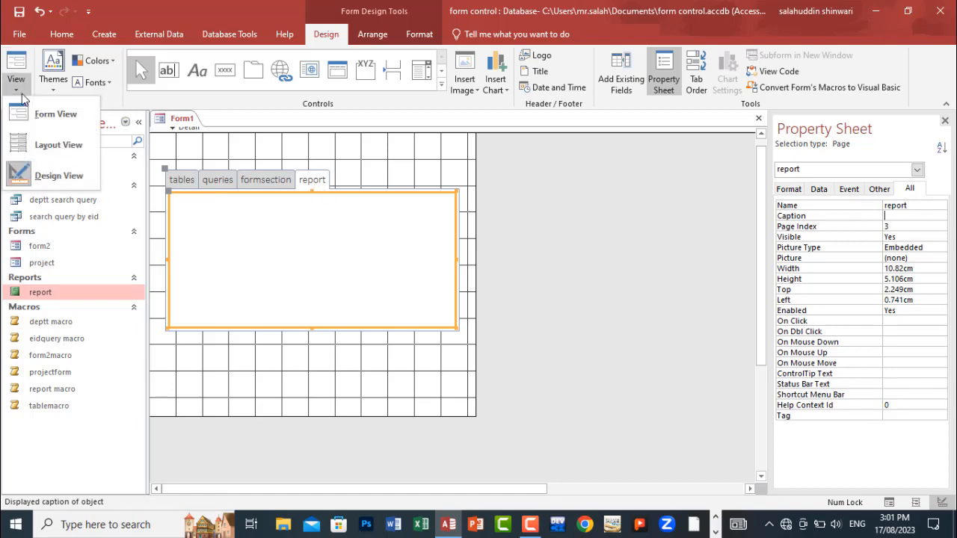
click(29, 121)
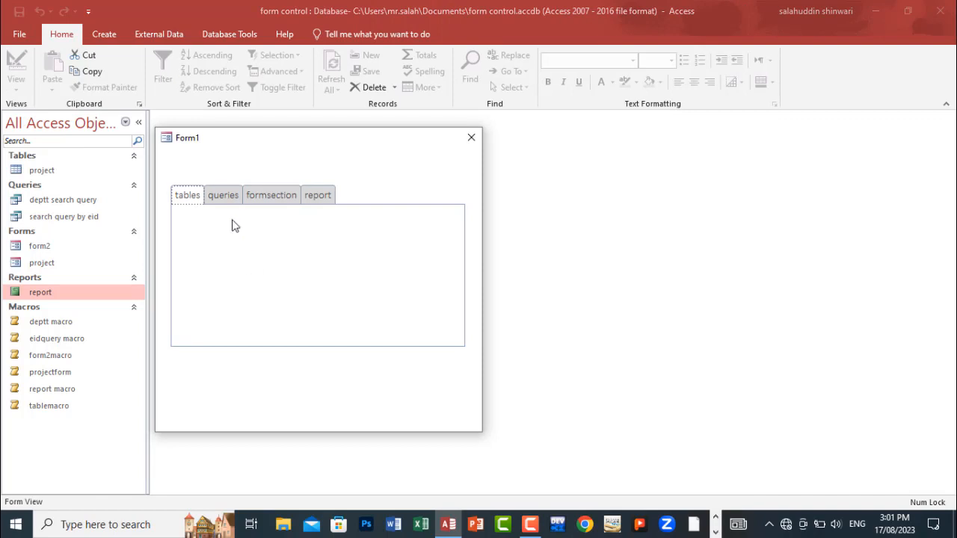
click(227, 199)
click(258, 199)
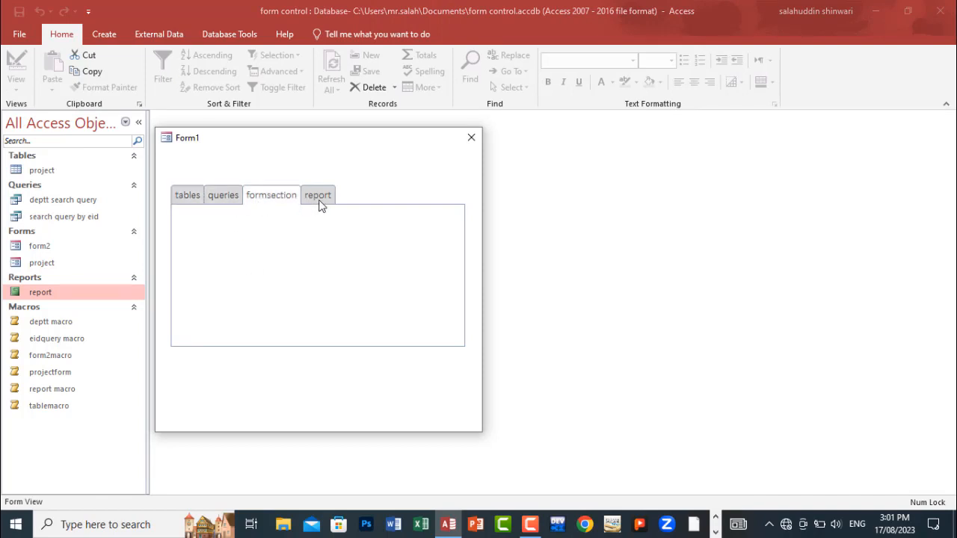
click(192, 198)
click(221, 198)
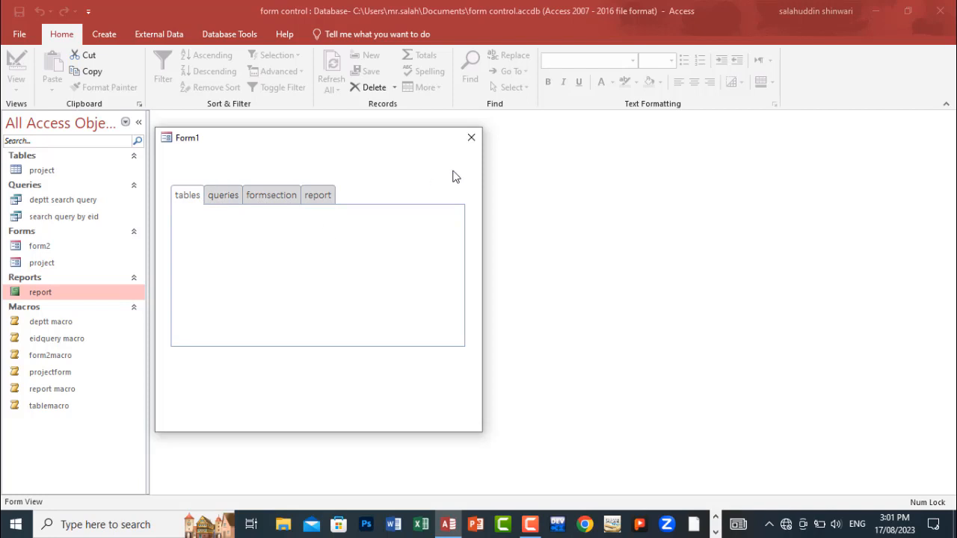
Step: Close the form, saving it as "dashboard", and open the saved form briefly to check it
click(471, 139)
key(Return)
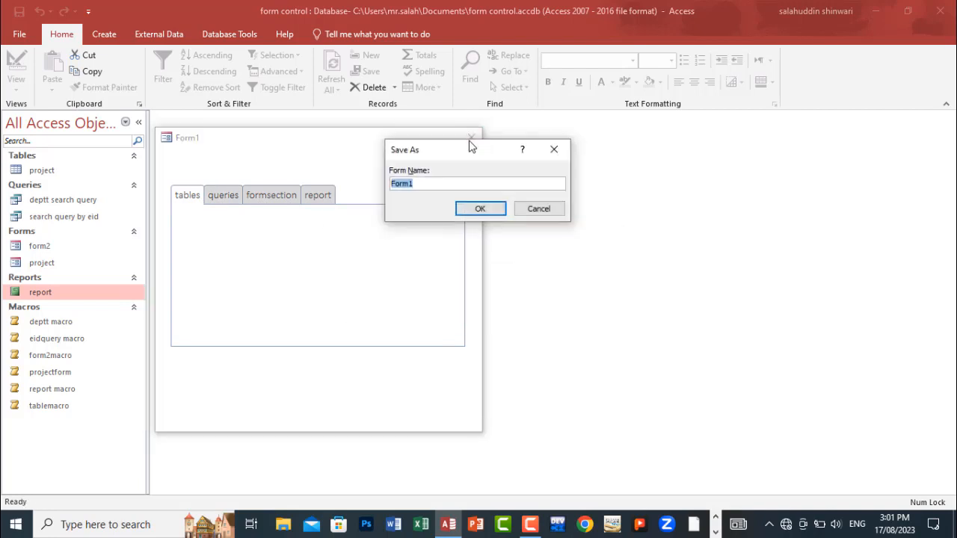
text(dashboard)
key(Return)
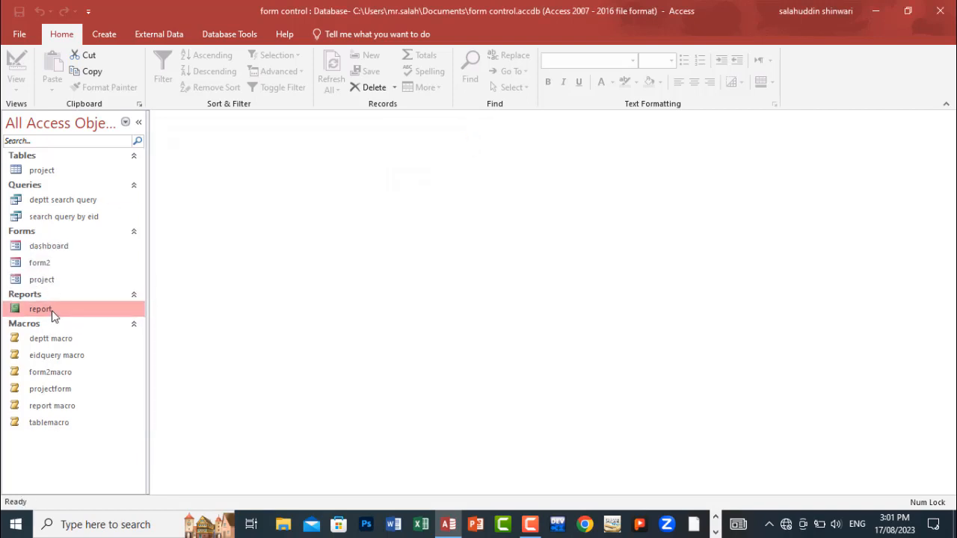
double_click(49, 253)
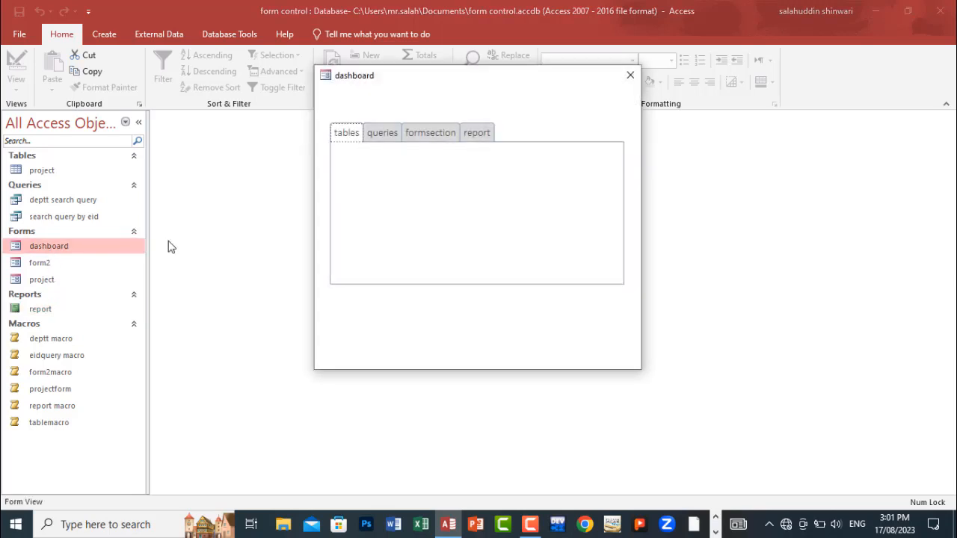
click(631, 75)
Step: Open the dashboard form in Design View and draw a command button about 3.2 cm wide and 0.9 cm high on the tables page
right_click(69, 248)
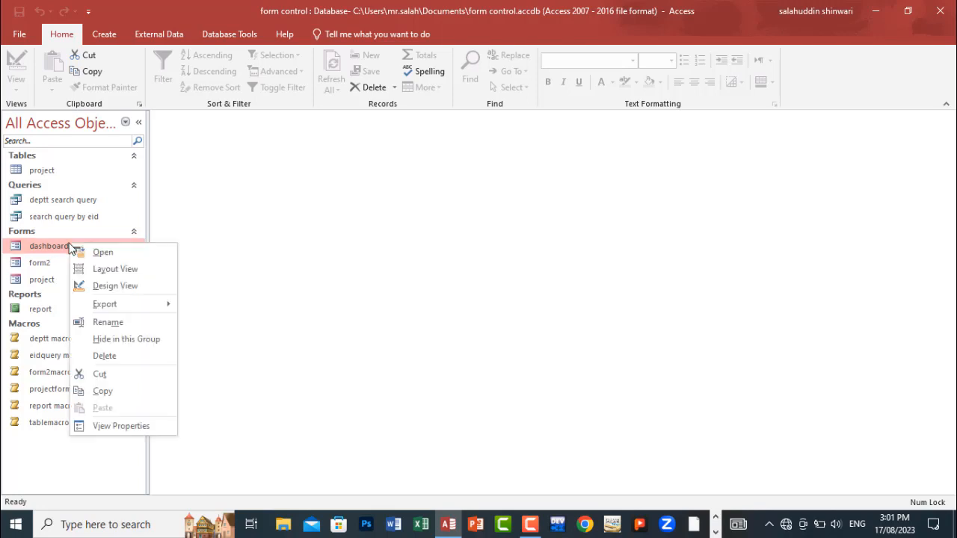
click(97, 284)
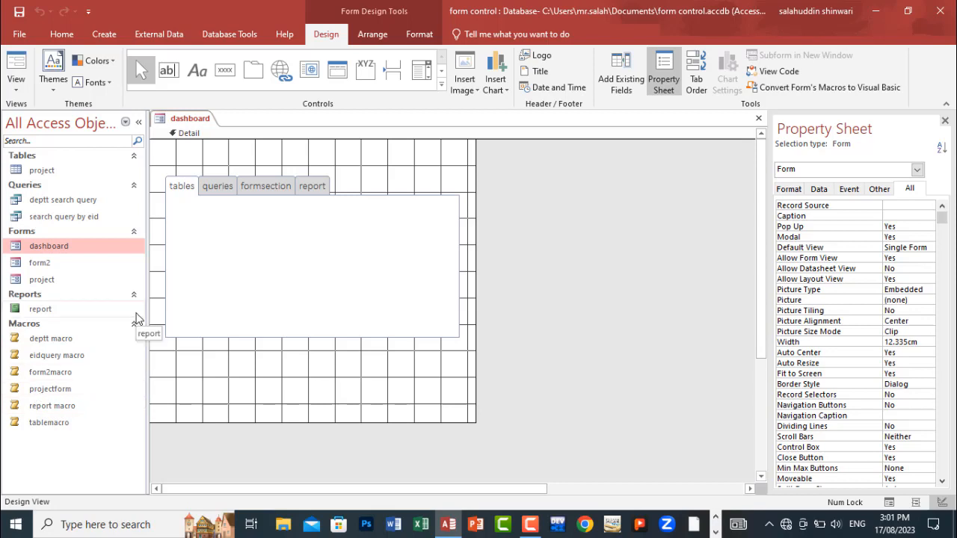
click(223, 72)
drag(182, 208, 270, 232)
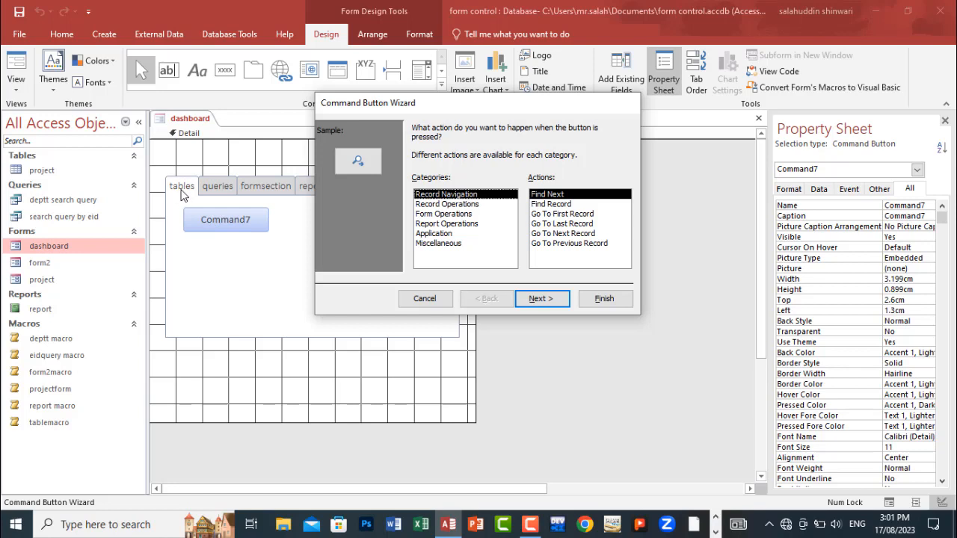
Step: Set the new command button's action to the miscellaneous Run Macro action and have it run tablemacro
click(453, 244)
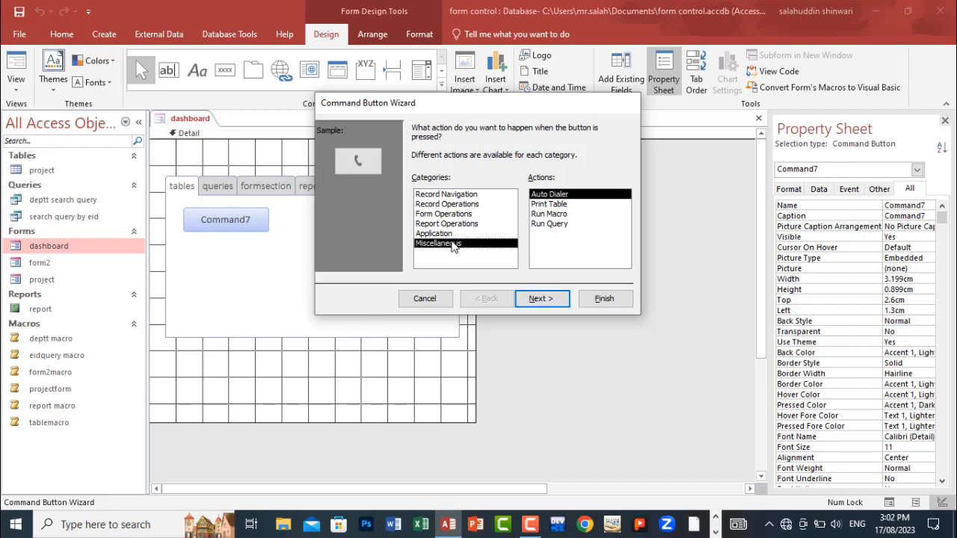
click(551, 226)
click(551, 215)
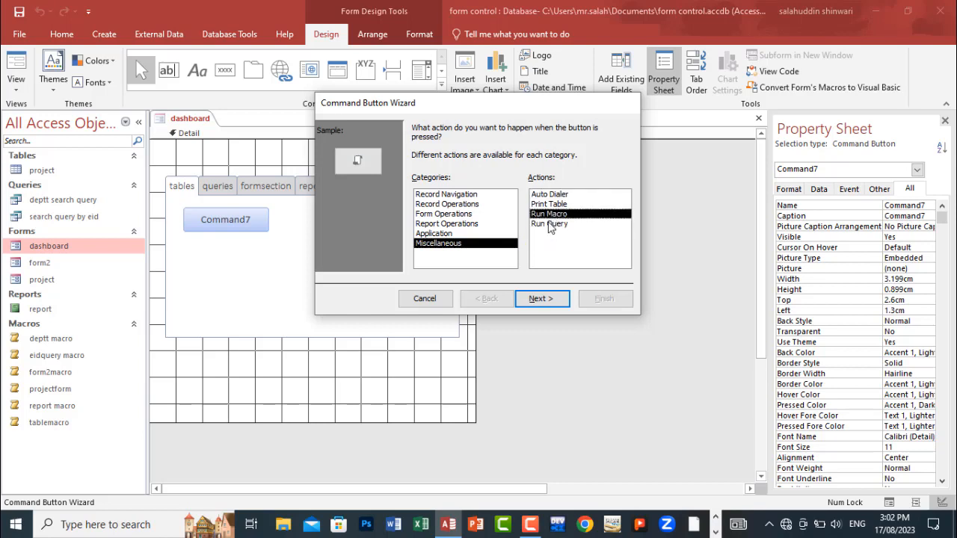
click(540, 299)
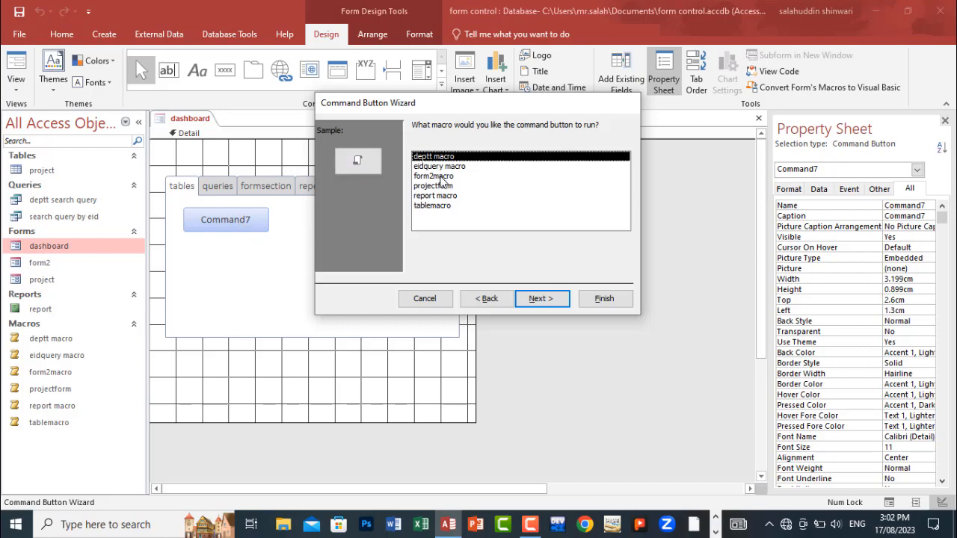
click(437, 206)
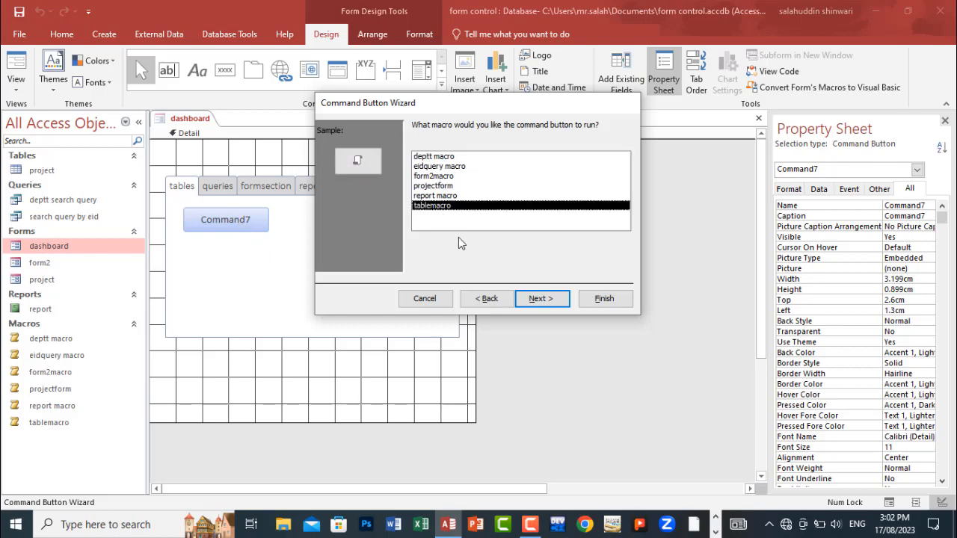
click(540, 298)
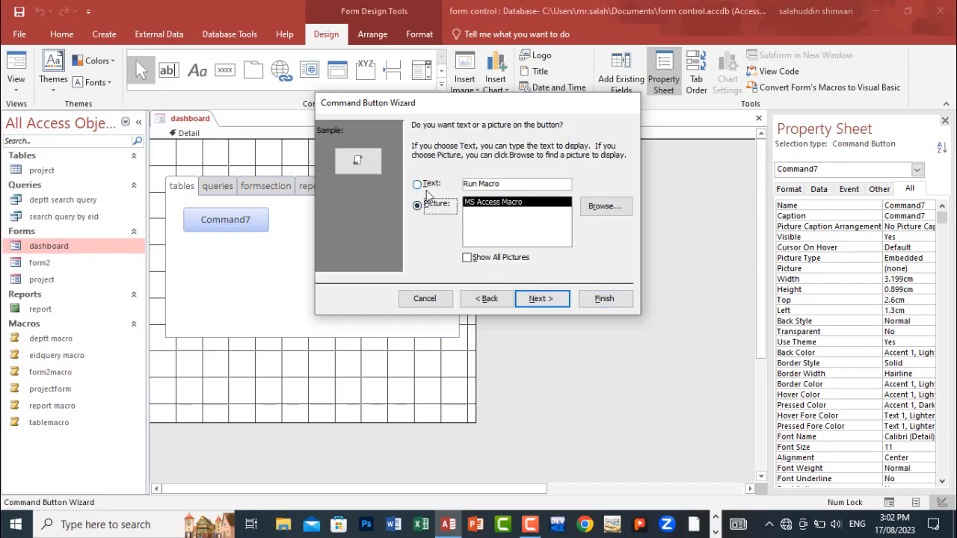
Step: Give the button the text "project" instead of a picture and finish the wizard, keeping the default button name
click(428, 187)
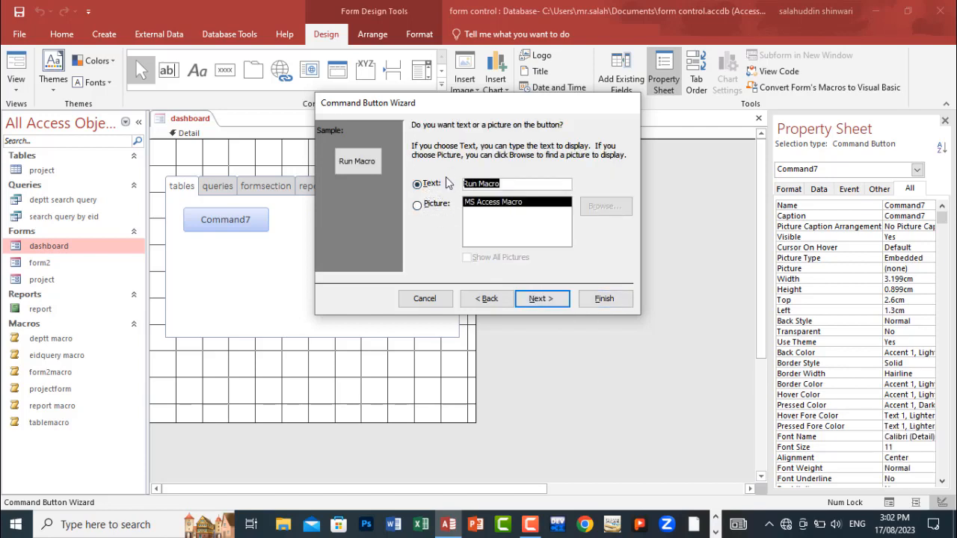
text(tale)
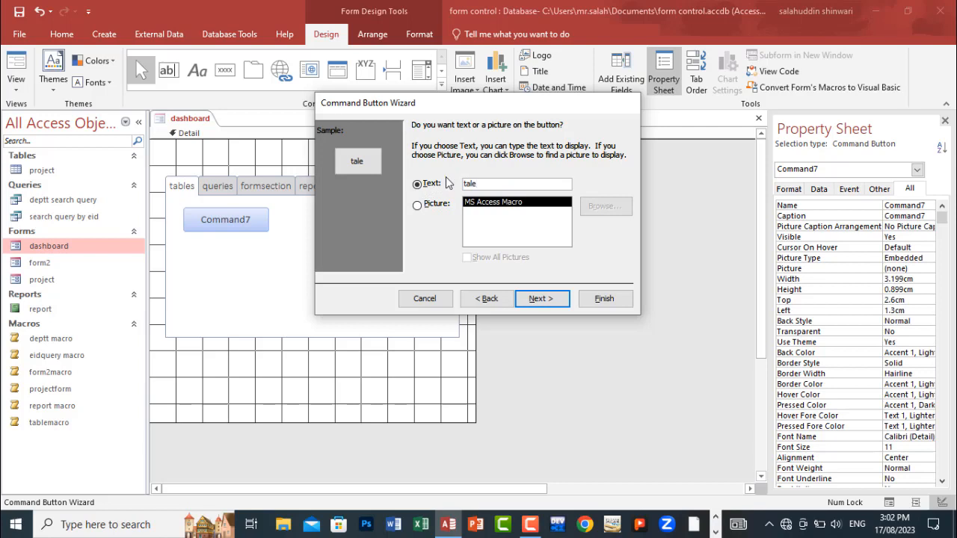
key(BackSpace)
key(BackSpace)
key(BackSpace)
key(BackSpace)
text(project)
click(540, 299)
click(602, 298)
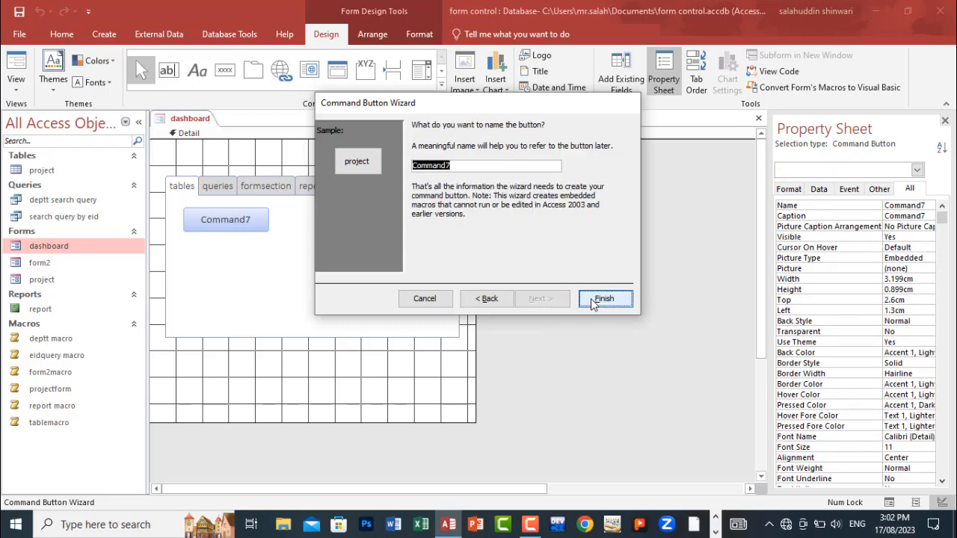
Step: Widen the project button on the tables page to about 2.5 cm
click(220, 217)
click(248, 236)
click(221, 219)
drag(223, 217, 251, 217)
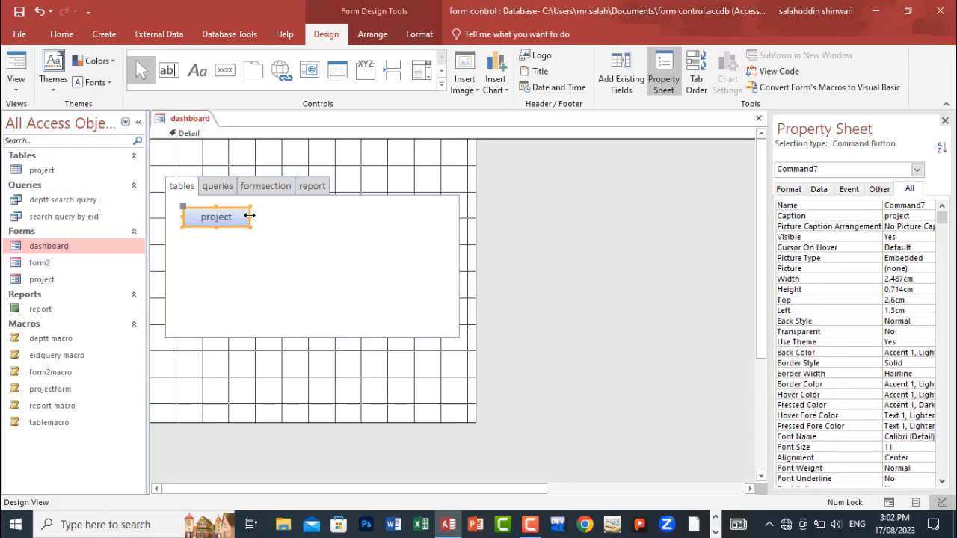
Step: Test the project button in Form View, move the dashboard off the opened table, and close the form with its changes saved
click(14, 83)
click(30, 116)
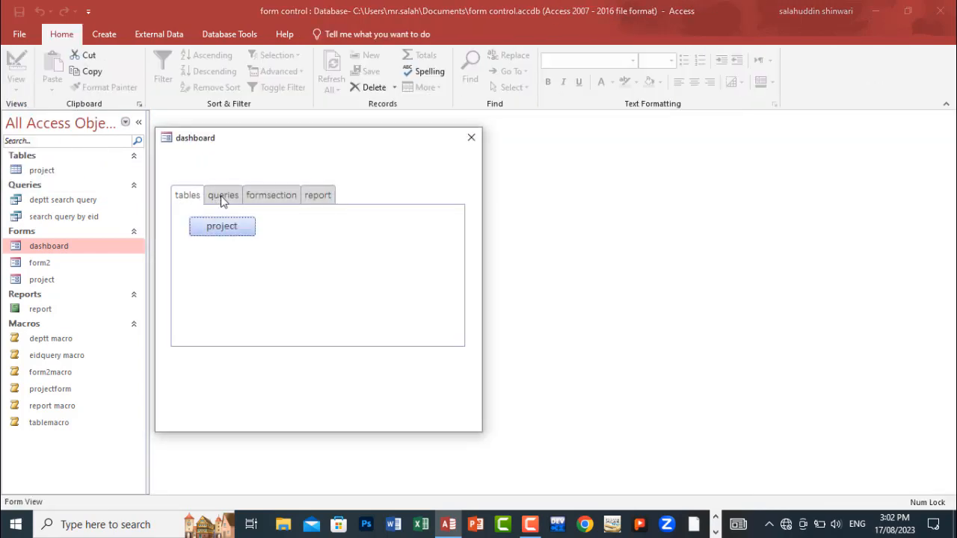
click(222, 199)
click(188, 199)
click(213, 233)
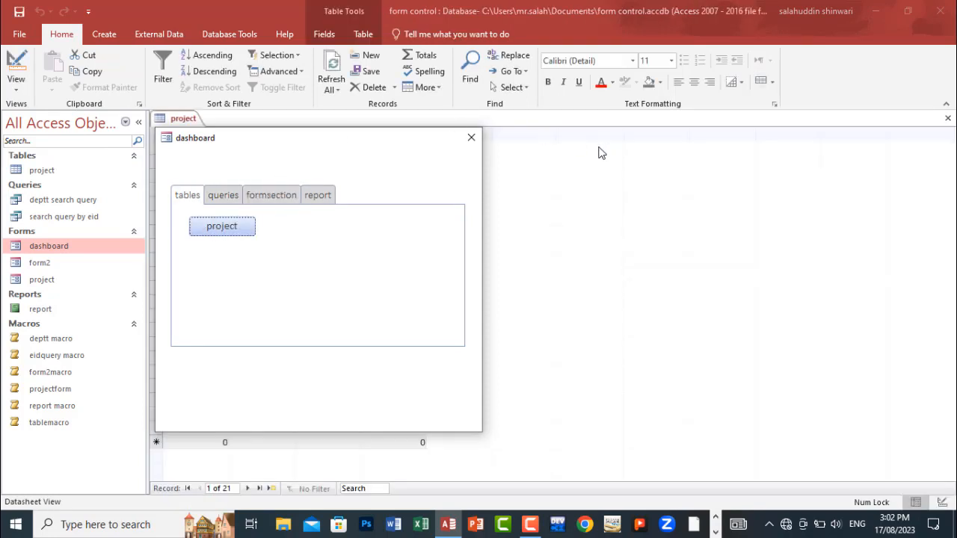
drag(352, 146, 668, 128)
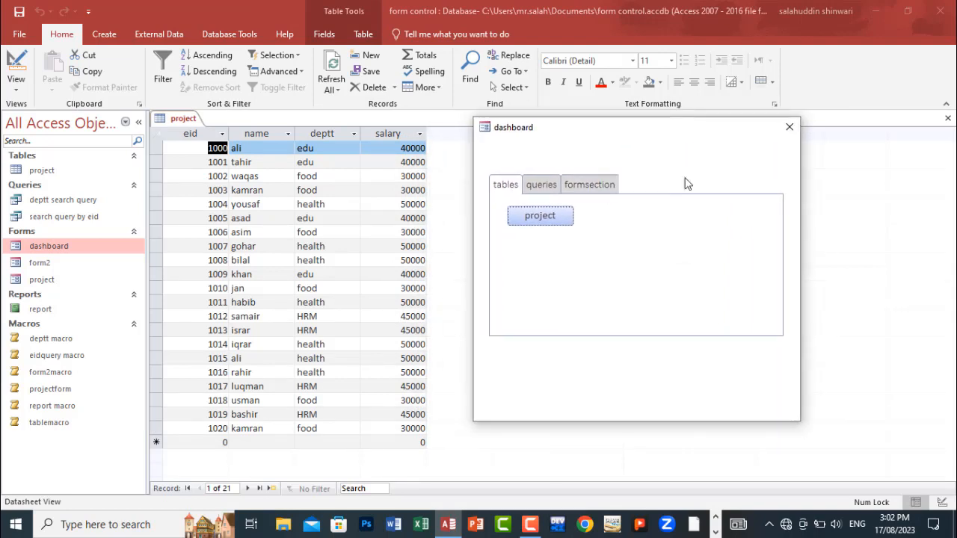
click(792, 130)
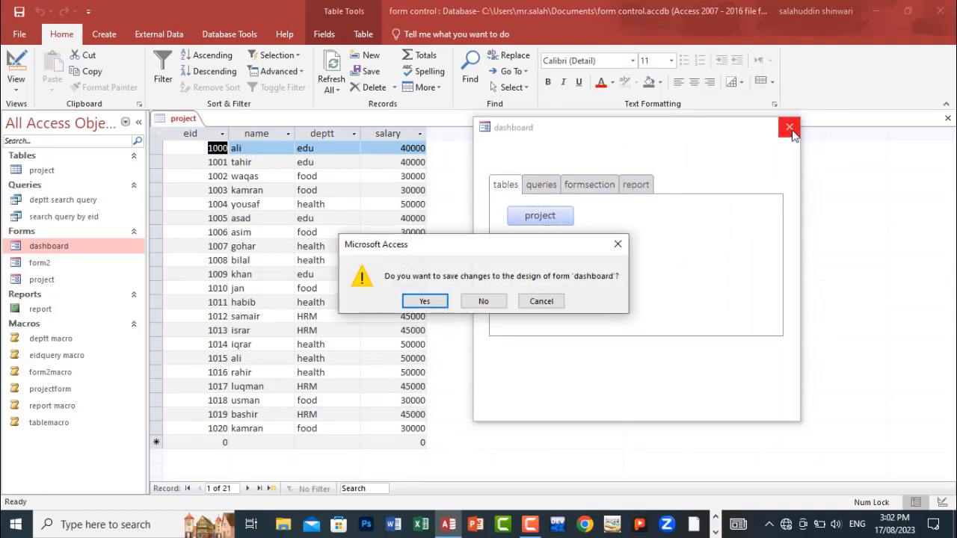
key(Return)
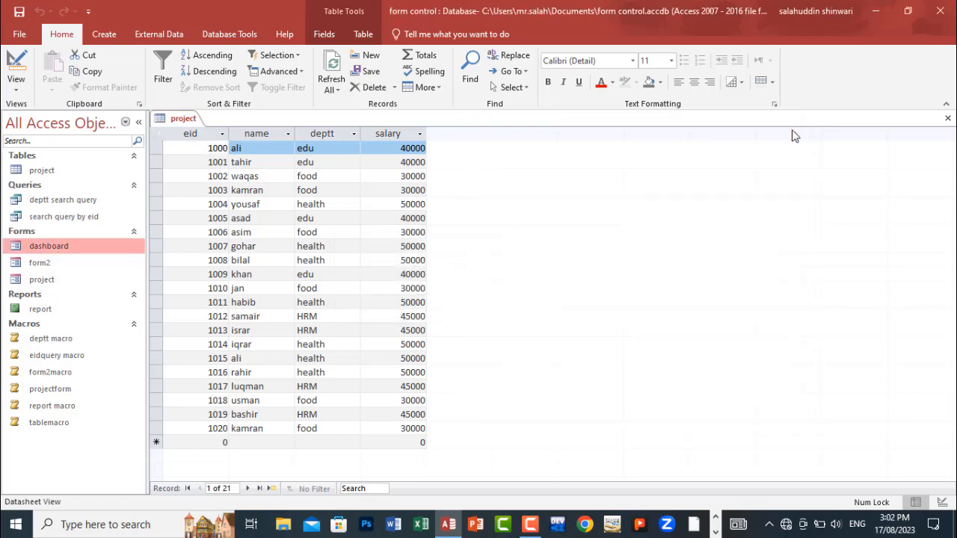
Step: Switch the project table to Design View, hide the property sheet and close the table
click(11, 89)
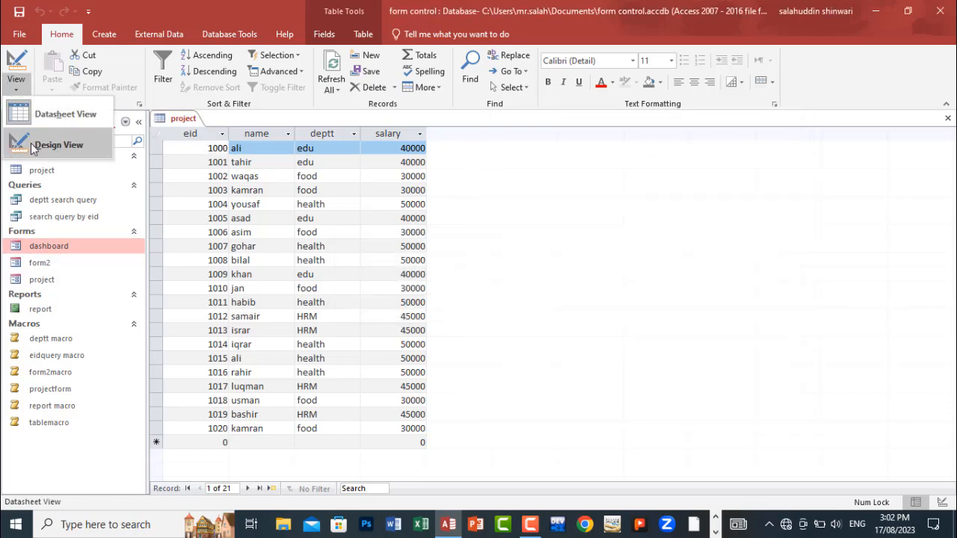
click(31, 143)
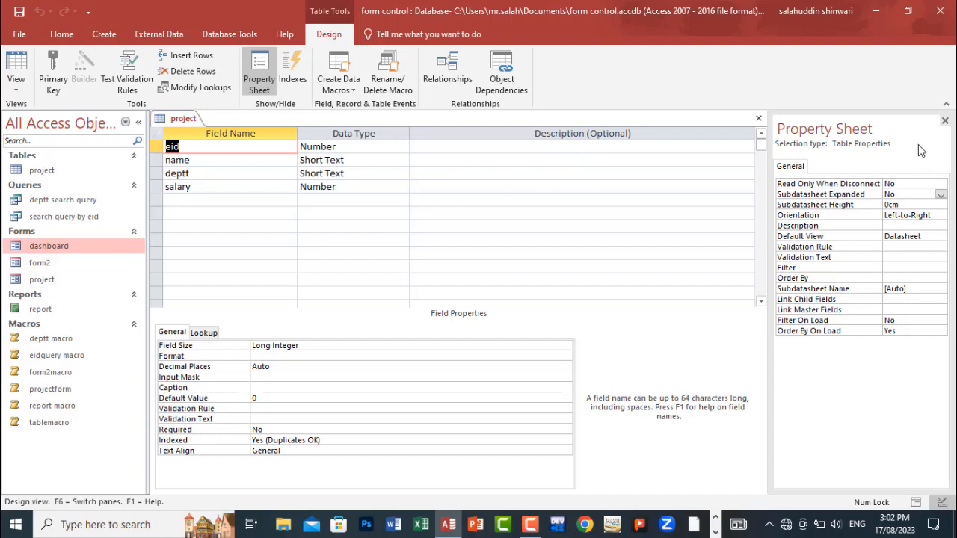
click(946, 121)
click(949, 118)
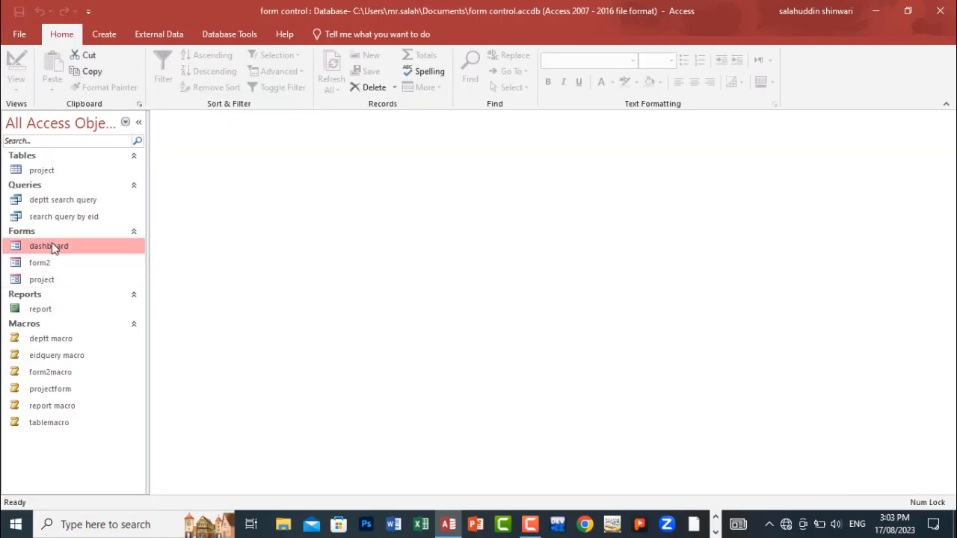
Step: Open the dashboard form in Design View and draw a command button near the upper-left corner of the queries page
right_click(52, 244)
click(79, 284)
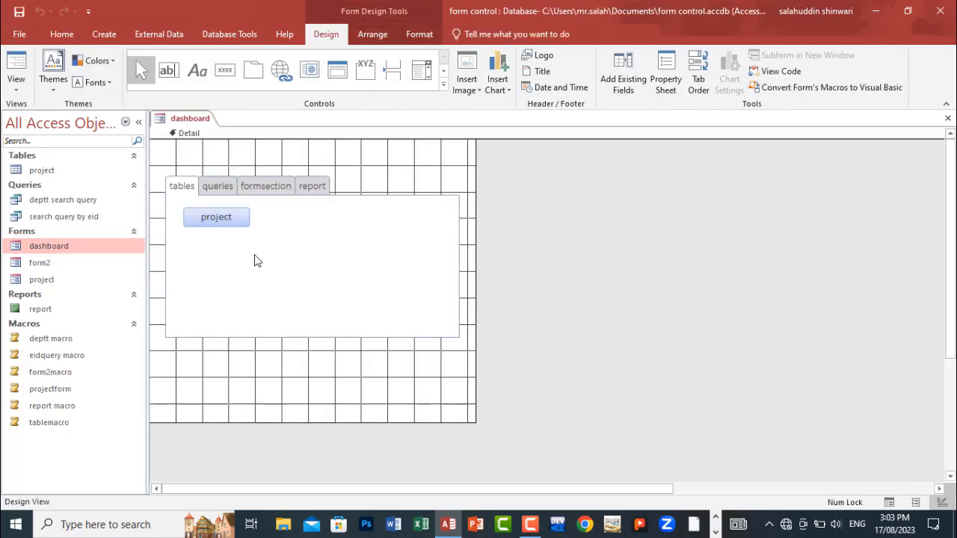
click(221, 187)
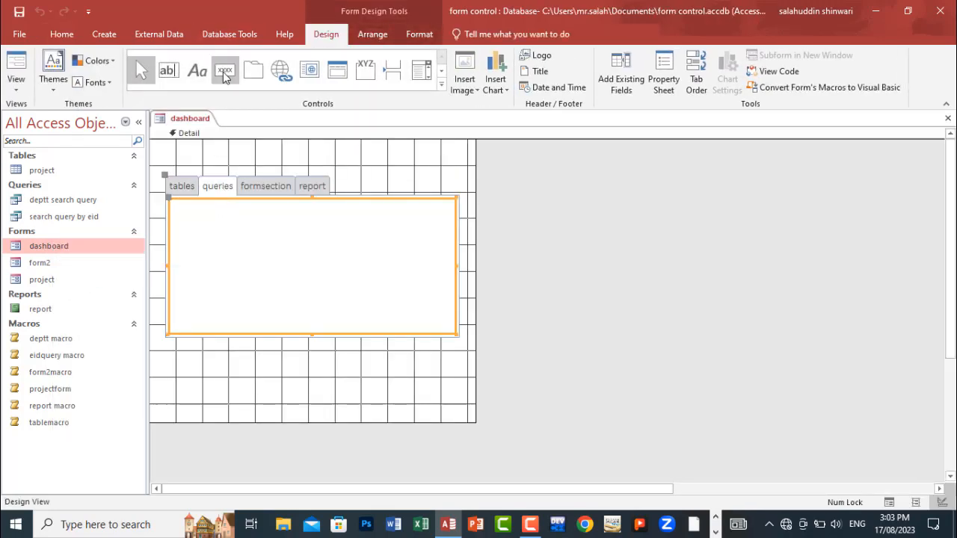
click(441, 84)
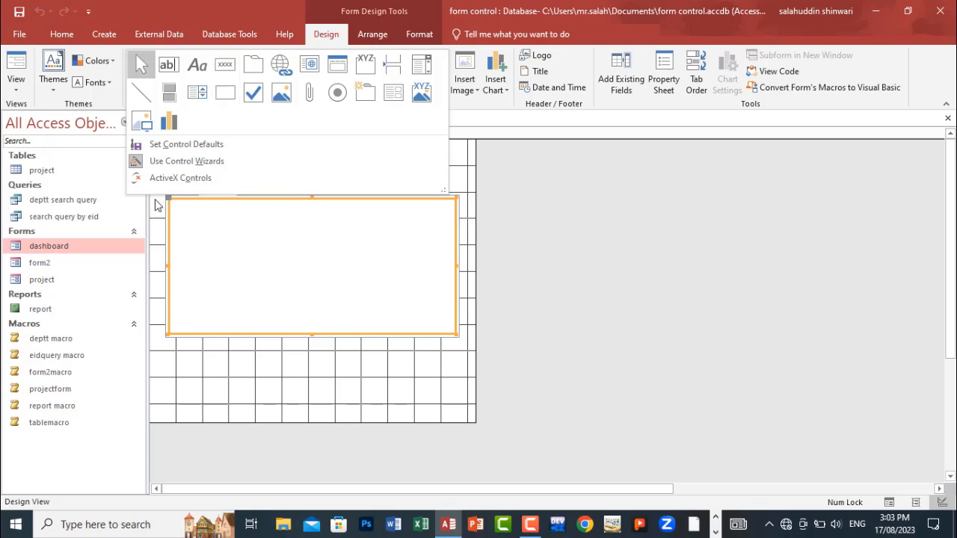
click(233, 71)
drag(194, 218, 272, 234)
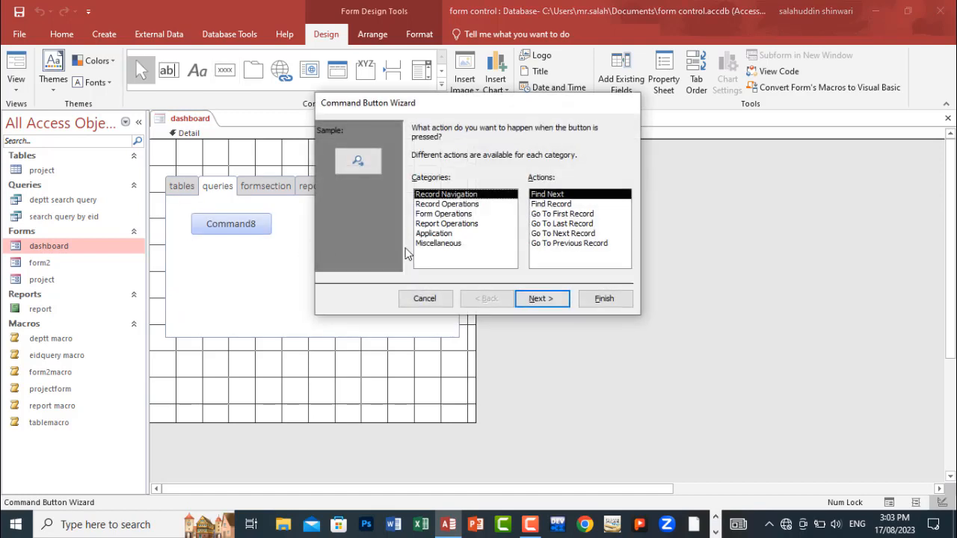
Step: Set the queries page button's action to the miscellaneous Run Macro action and have it run eidquery macro
click(438, 244)
click(549, 214)
click(543, 299)
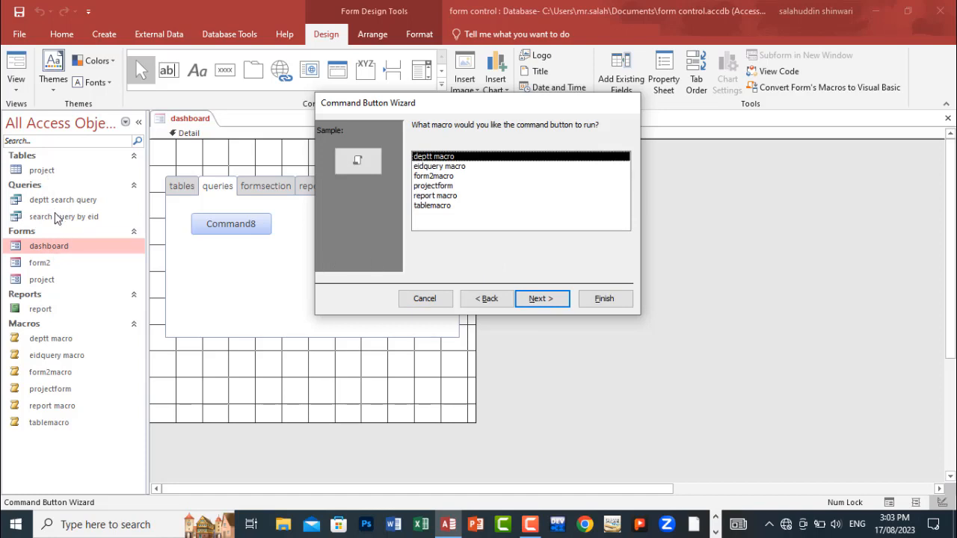
click(440, 169)
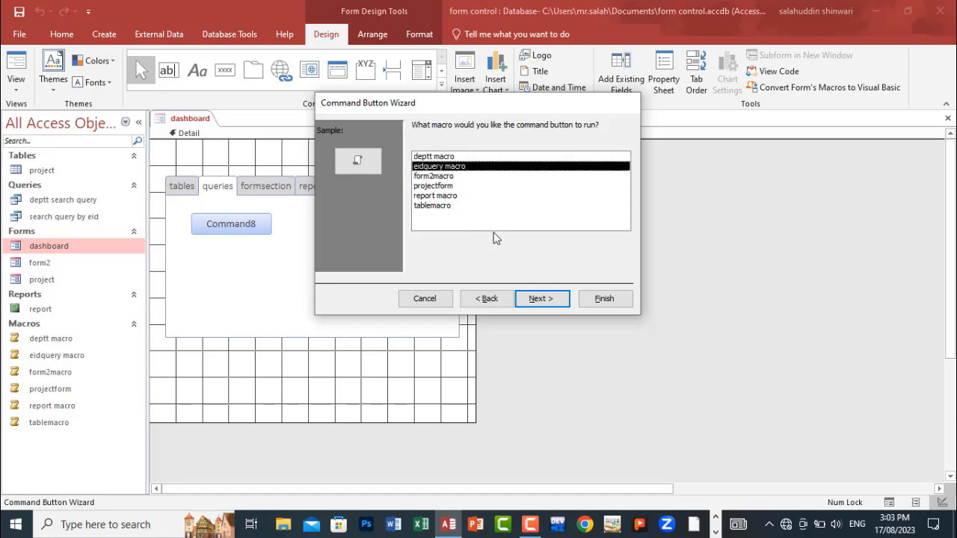
click(540, 299)
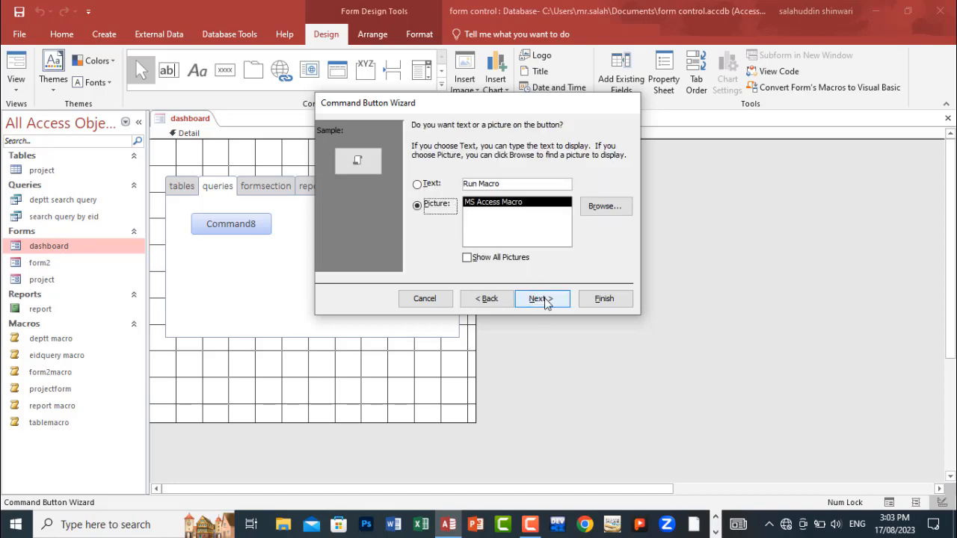
Step: Label the button with the text "search by id" and finish the wizard with the default button name
click(429, 184)
drag(507, 186, 454, 184)
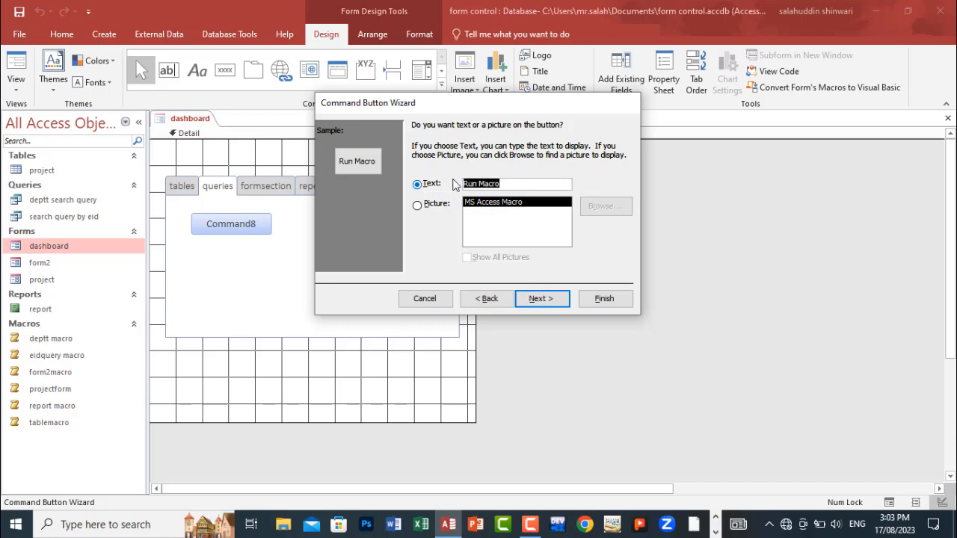
text(search by id)
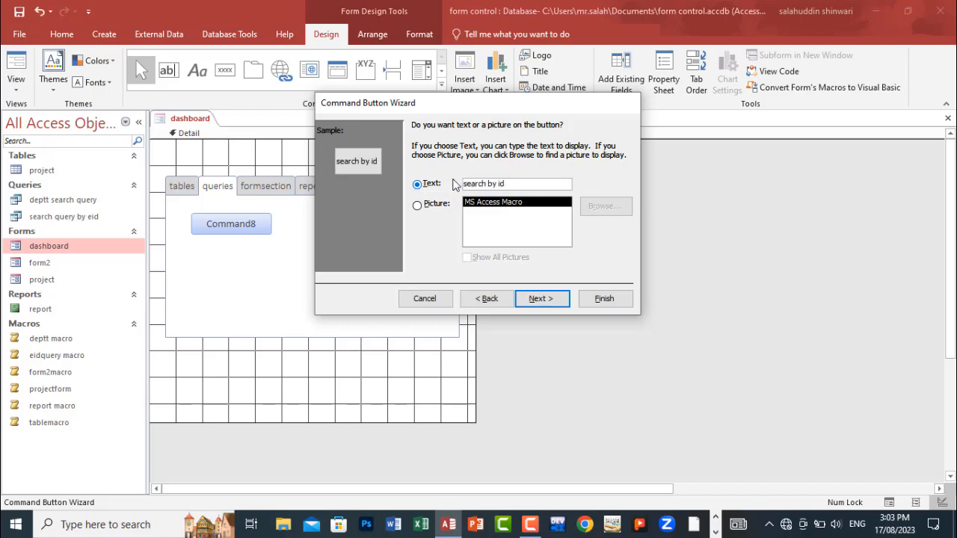
key(Return)
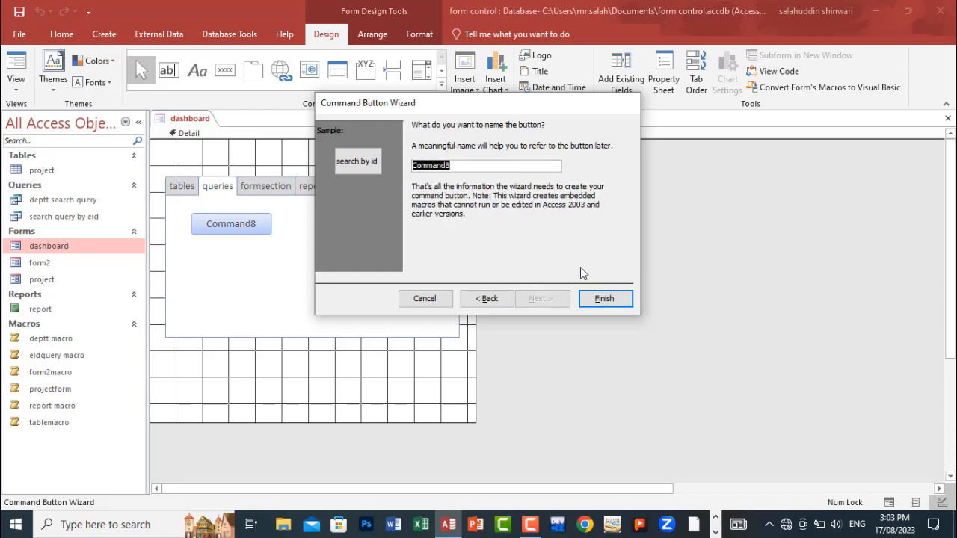
click(603, 300)
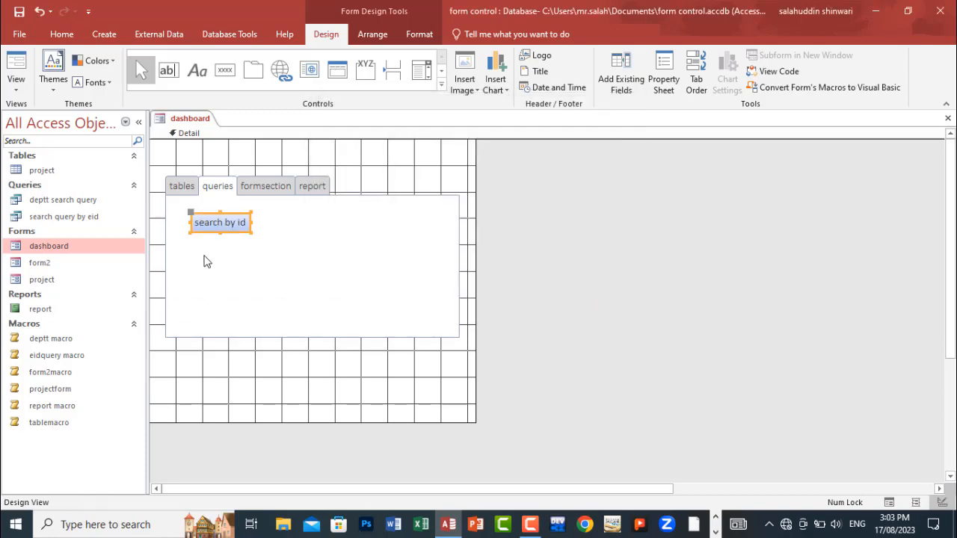
Step: Draw a second command button just to the right of the search by id button and set it to run deptt macro
click(225, 69)
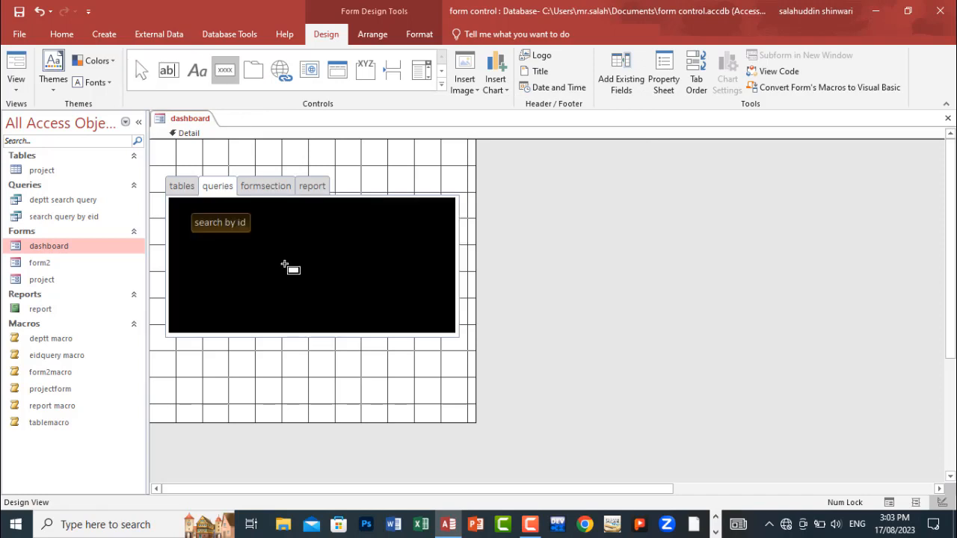
drag(255, 214, 317, 232)
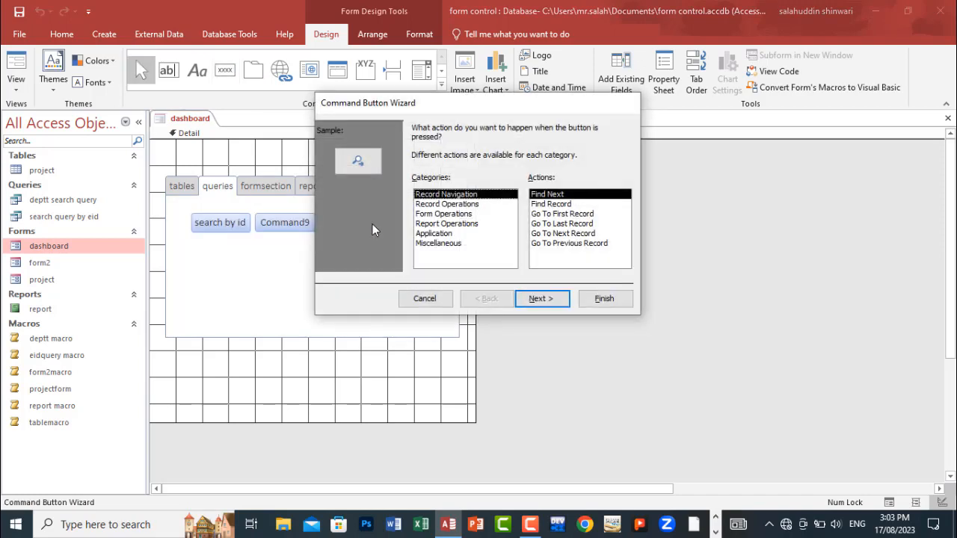
click(427, 243)
click(546, 216)
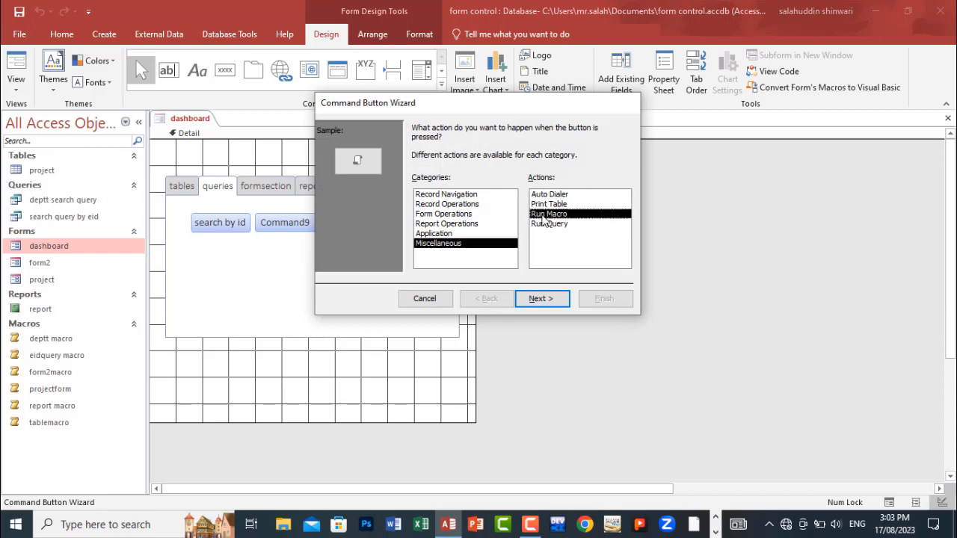
click(540, 299)
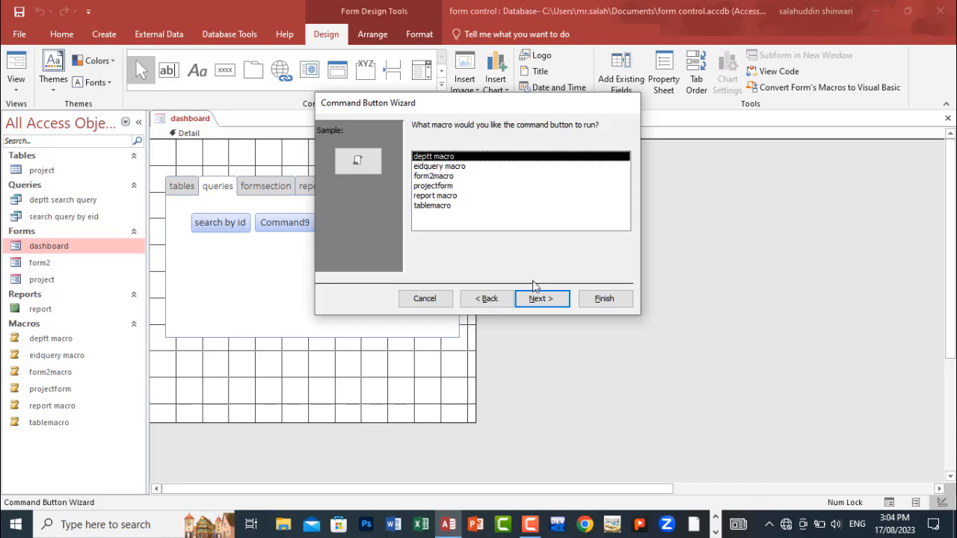
click(535, 299)
Step: Label the second queries button with the text "search by deptt" and finish the wizard with the default button name
click(440, 185)
text(search)
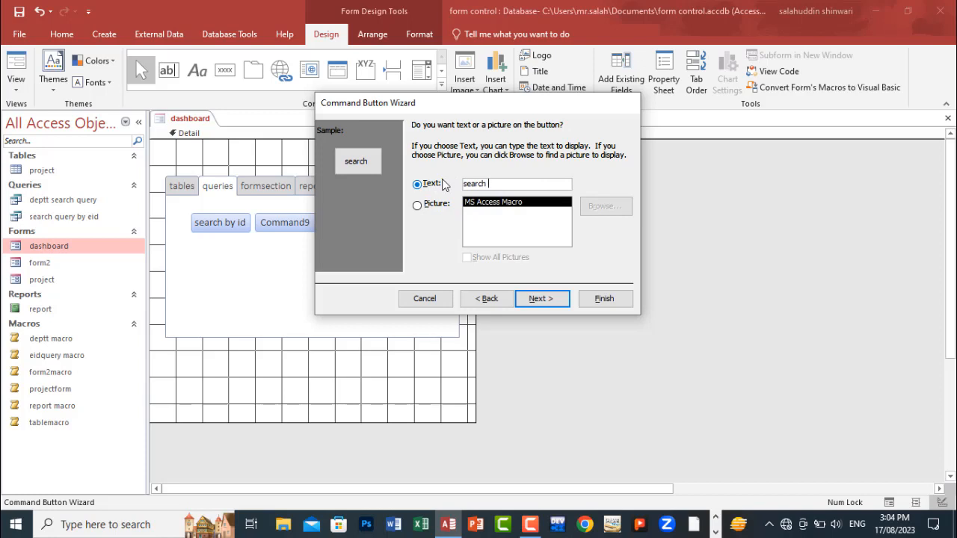
text( by deptt)
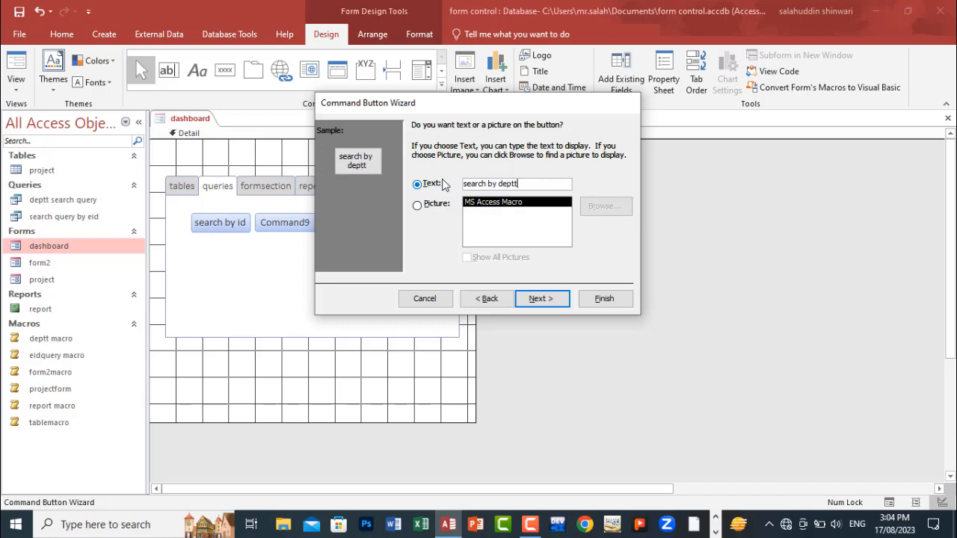
key(Return)
key(Return)
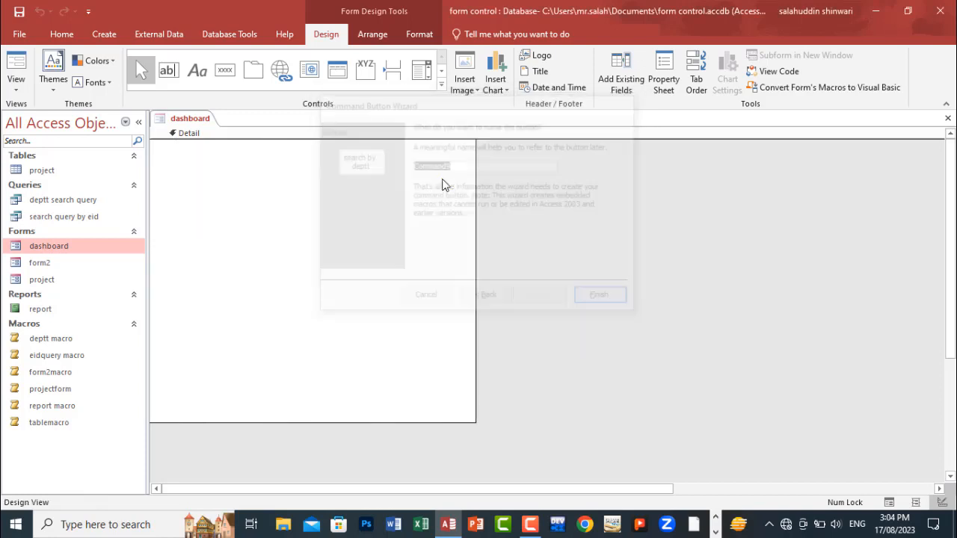
click(338, 252)
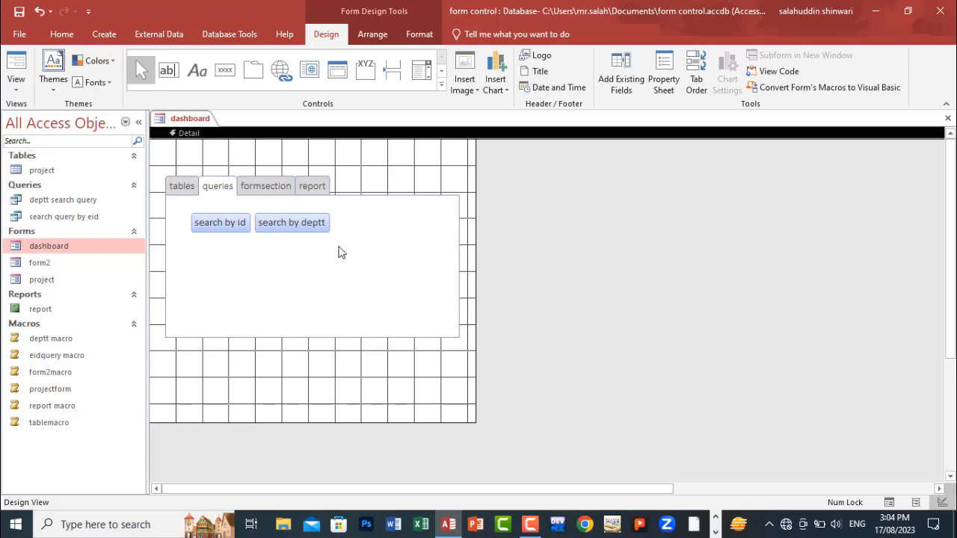
click(225, 70)
drag(338, 216, 402, 231)
key(Escape)
key(Delete)
Step: Draw a command button near the upper-left corner of the formsection page
click(262, 191)
click(264, 191)
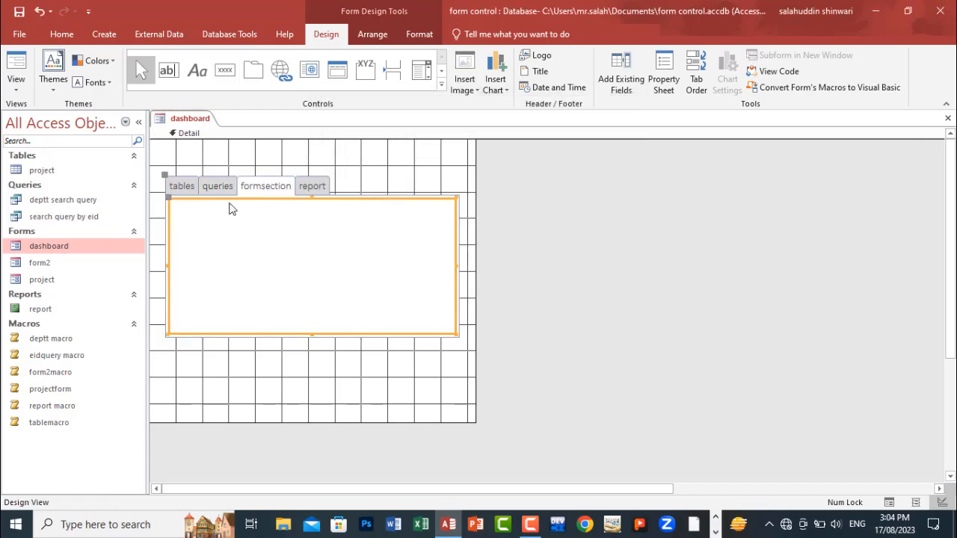
click(224, 74)
drag(192, 214, 256, 237)
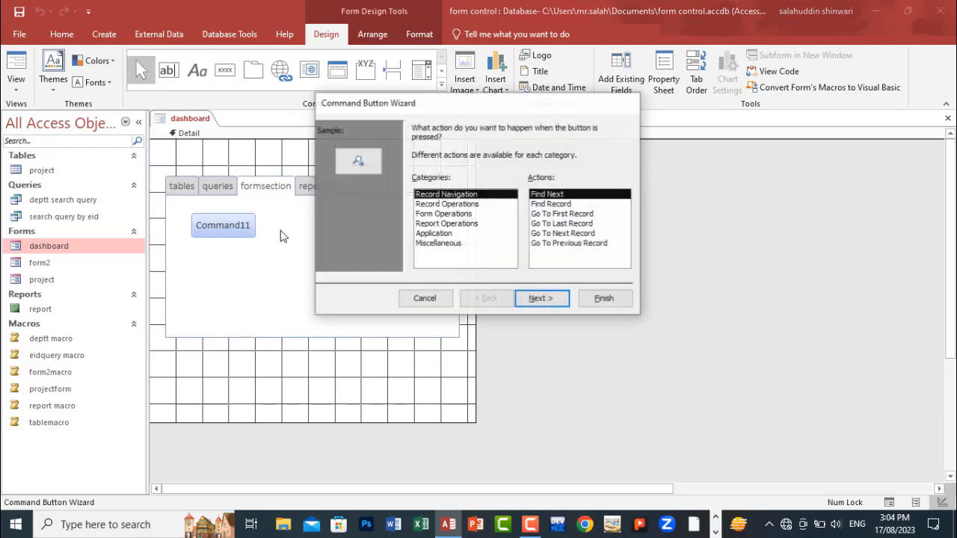
Step: Set the formsection button's action to the miscellaneous Run Macro action and have it run the projectform macro
click(449, 245)
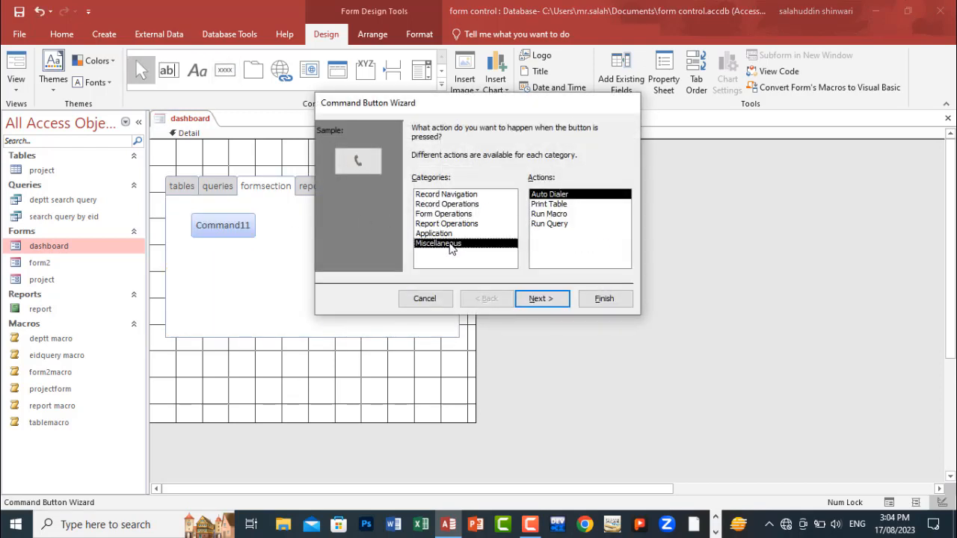
click(553, 214)
click(541, 296)
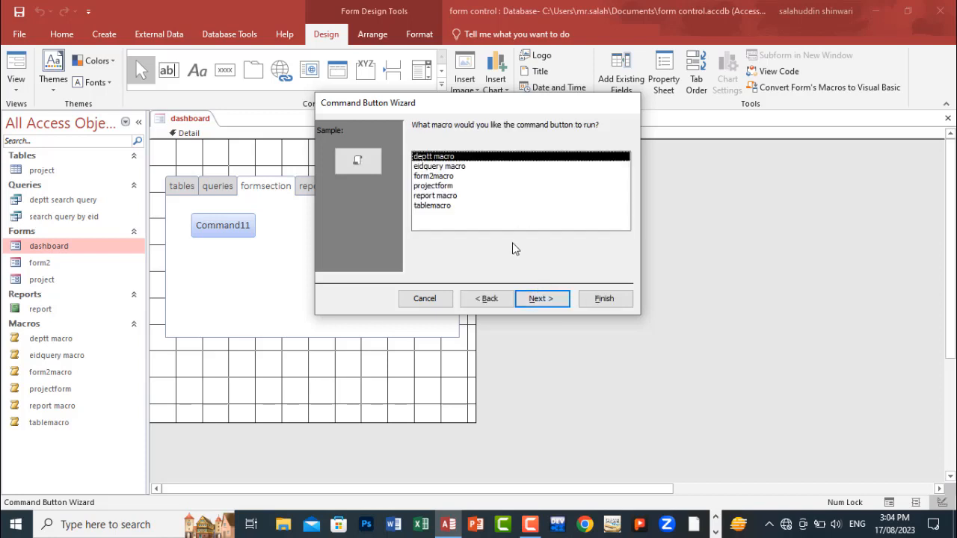
click(435, 186)
click(541, 302)
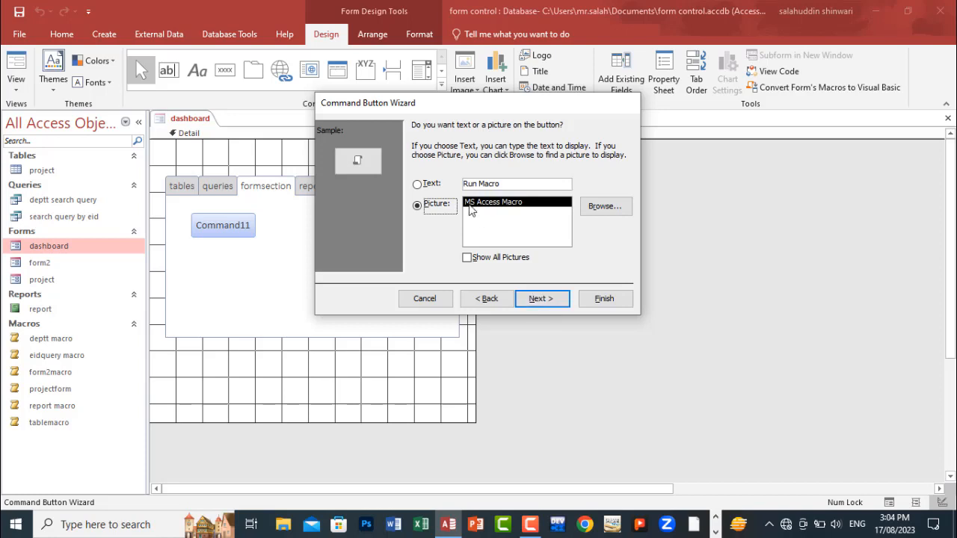
Step: Label the formsection button with the text "main form" and finish the wizard with the default button name
click(418, 184)
drag(529, 185, 430, 183)
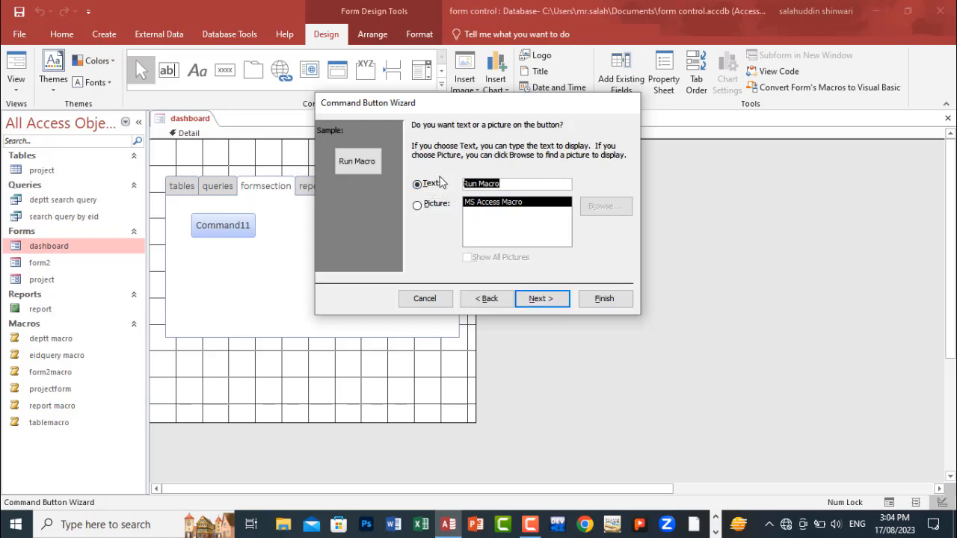
text(main form)
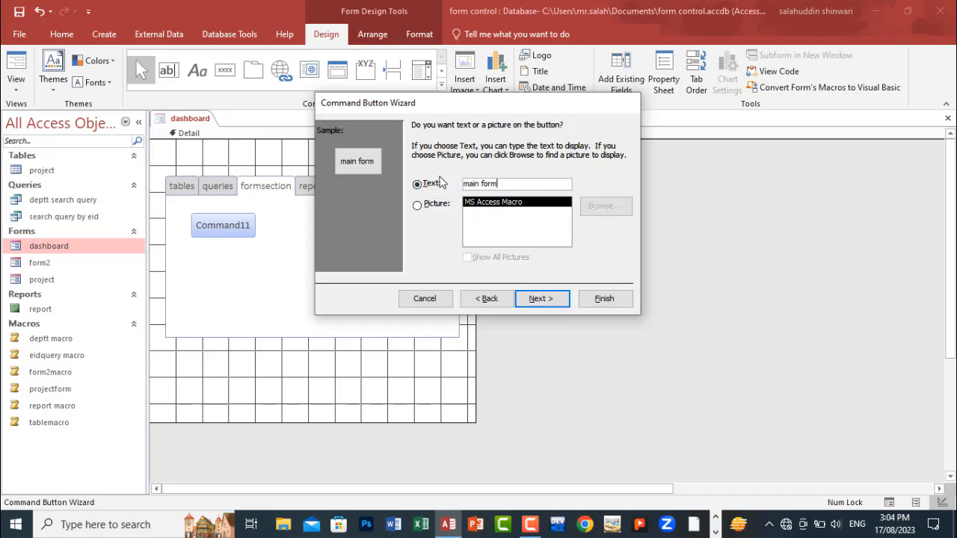
key(Return)
key(Return)
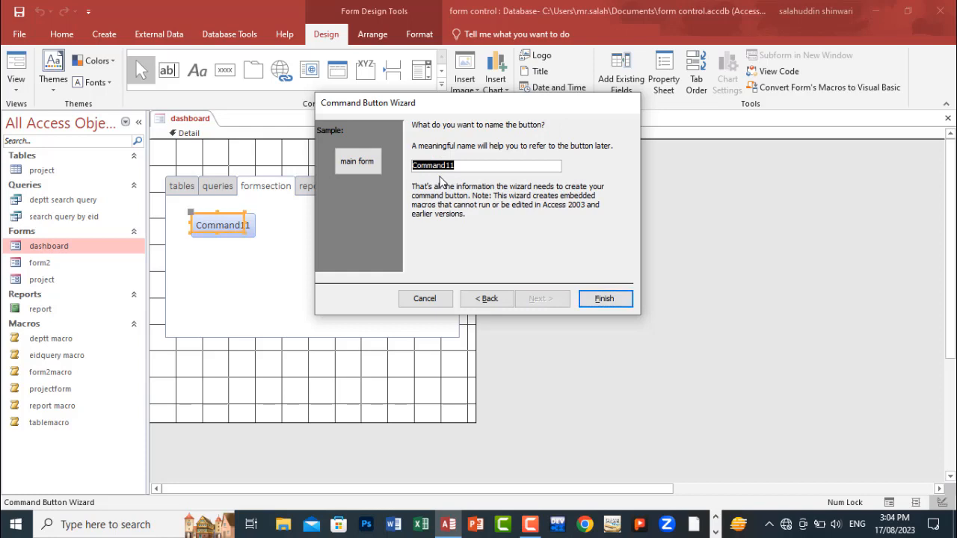
Step: Draw a second command button just to the right of the main form button and set it to run form2macro
click(225, 69)
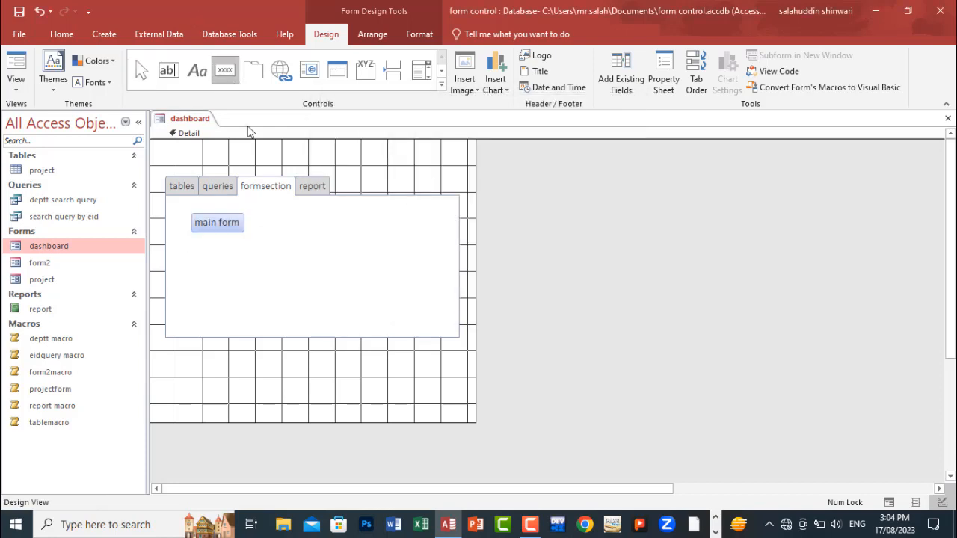
drag(274, 229, 319, 236)
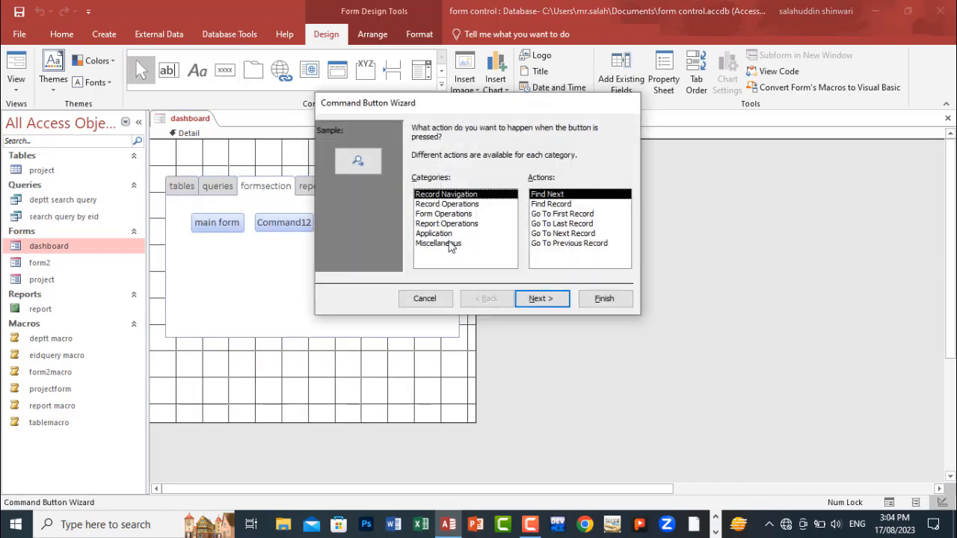
click(449, 243)
click(546, 215)
click(542, 299)
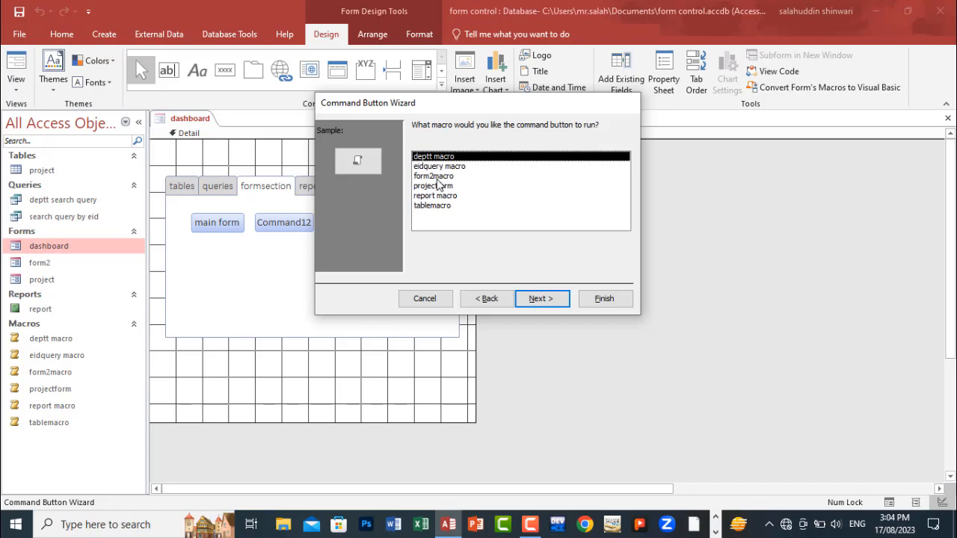
click(438, 185)
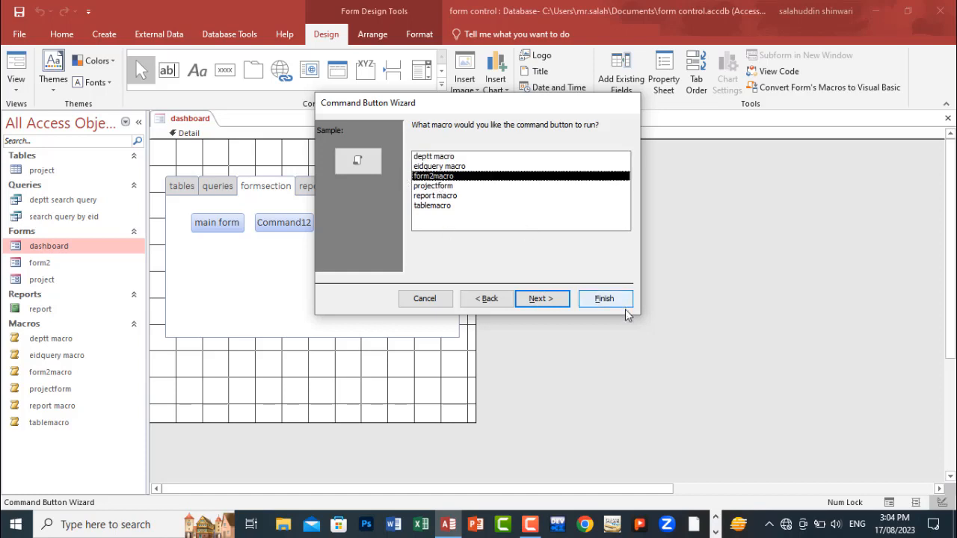
click(554, 299)
Step: Label the second formsection button with the text "dialog form" and finish the wizard with the default button name
click(420, 185)
drag(553, 183, 441, 181)
text(di)
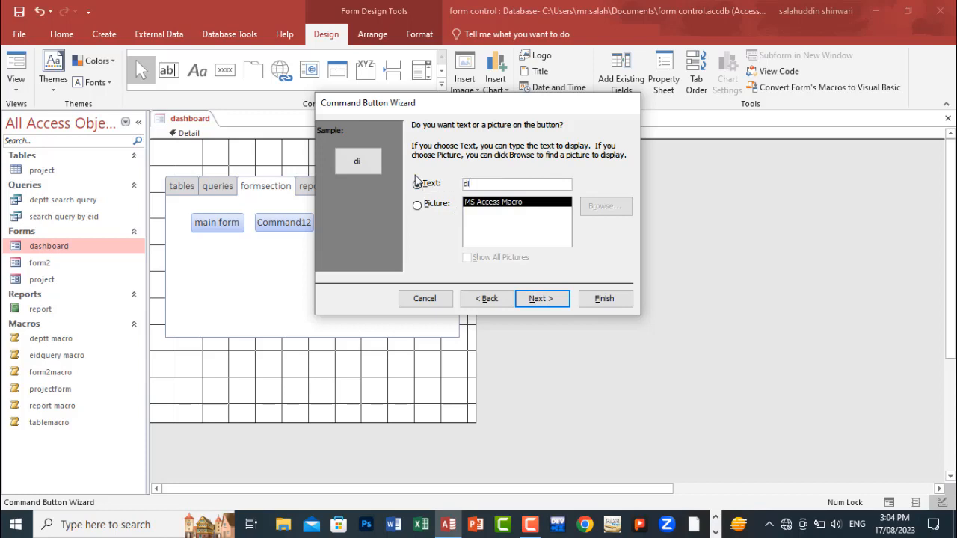
text(alog form)
key(Return)
key(Return)
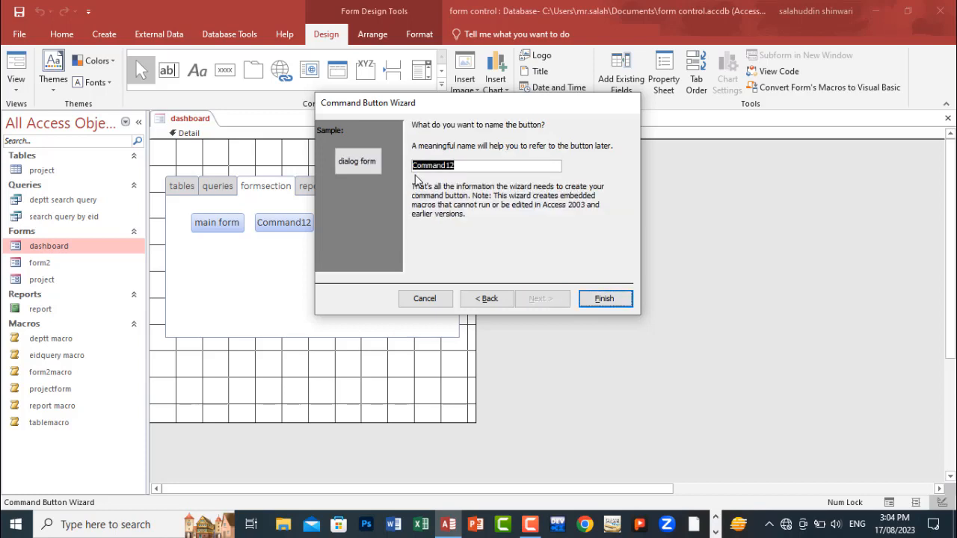
Step: Draw a command button near the upper-left corner of the report page
click(313, 187)
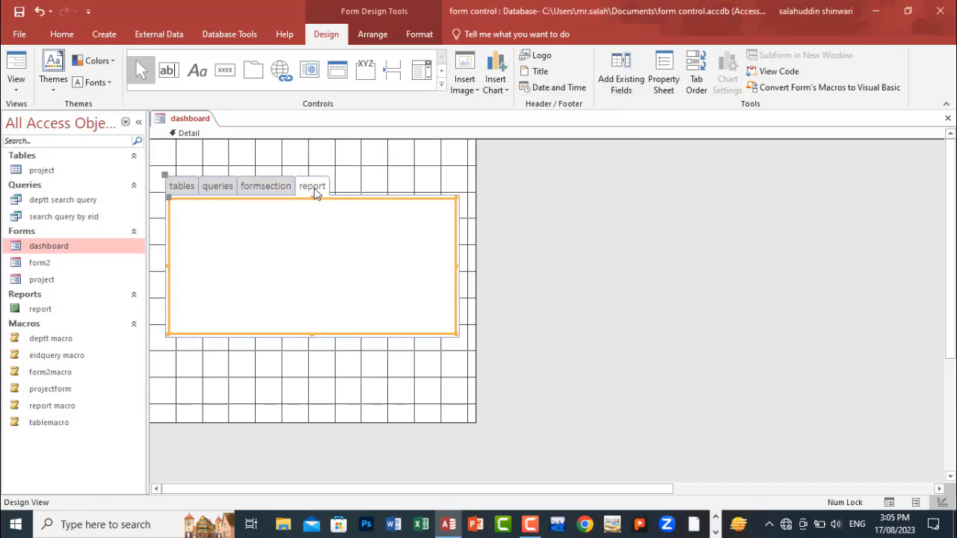
click(225, 69)
drag(186, 206, 268, 226)
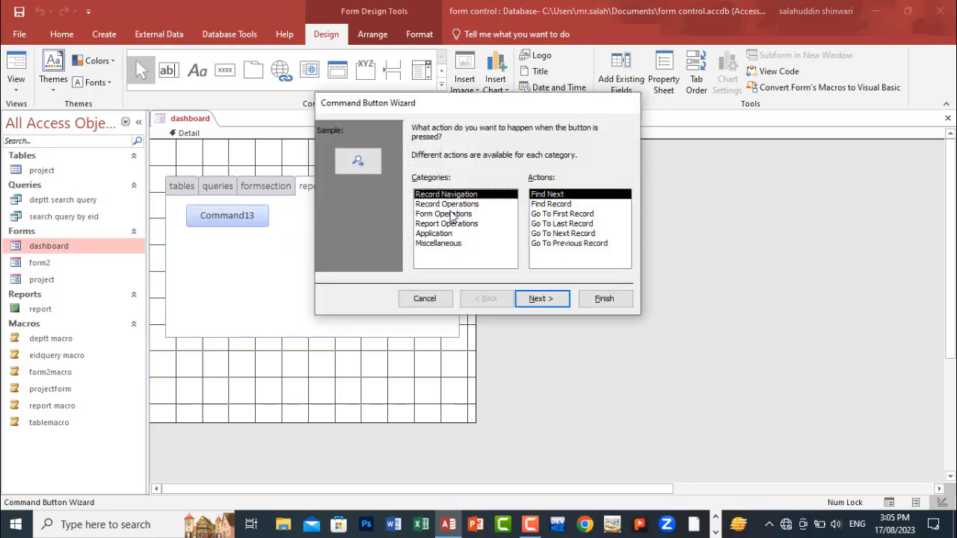
Step: Set the report page button to run report macro and finish the wizard with the default MS Access Macro picture
click(446, 244)
click(549, 214)
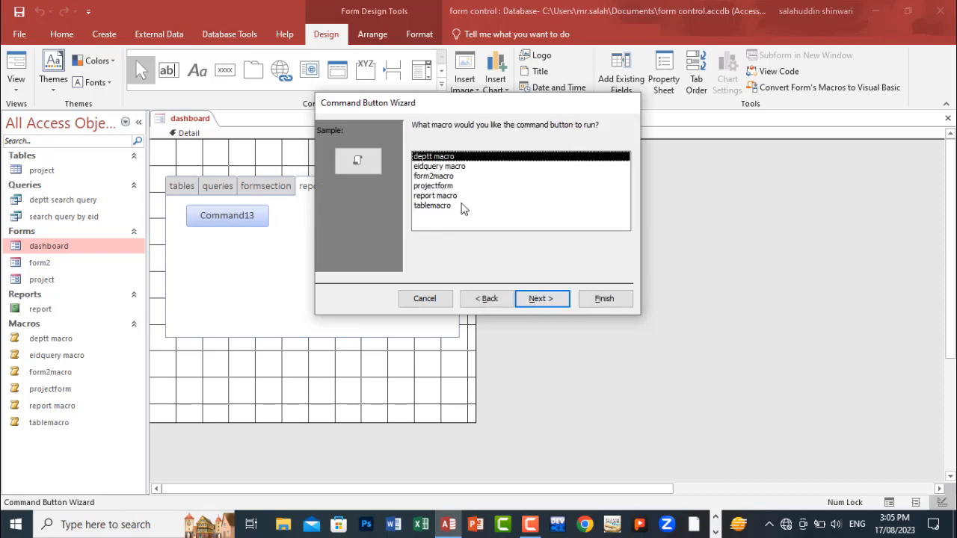
click(435, 196)
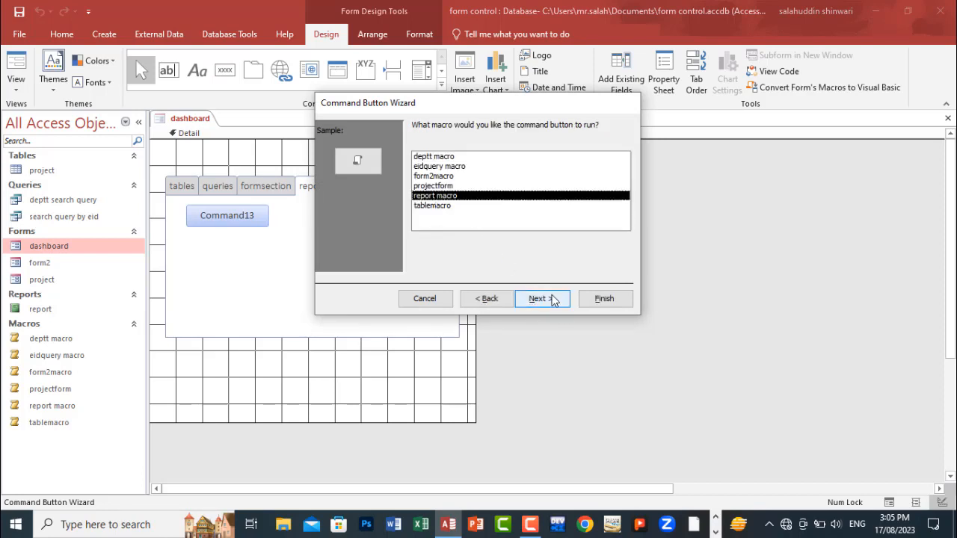
click(546, 300)
click(605, 299)
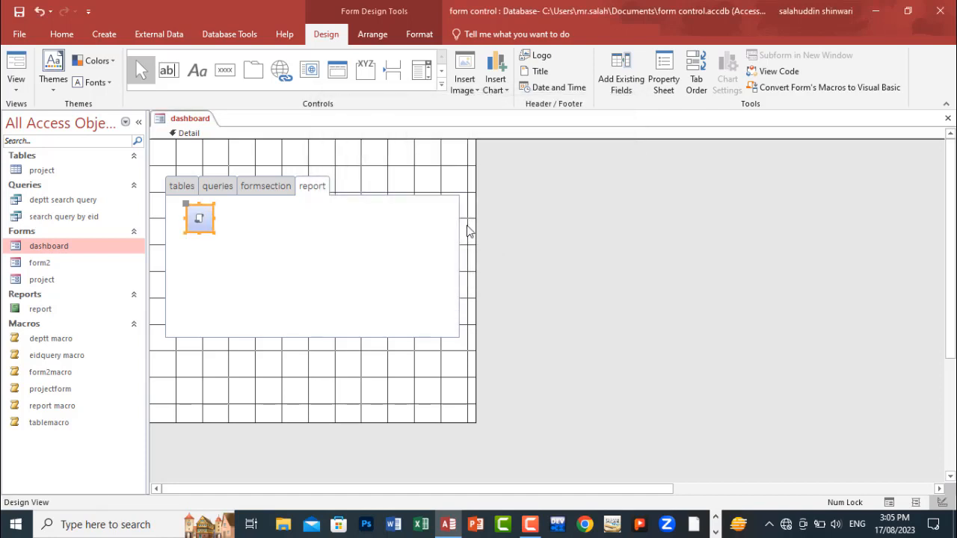
Step: Switch the dashboard to Form View and check its queries, formsection and report pages
click(200, 220)
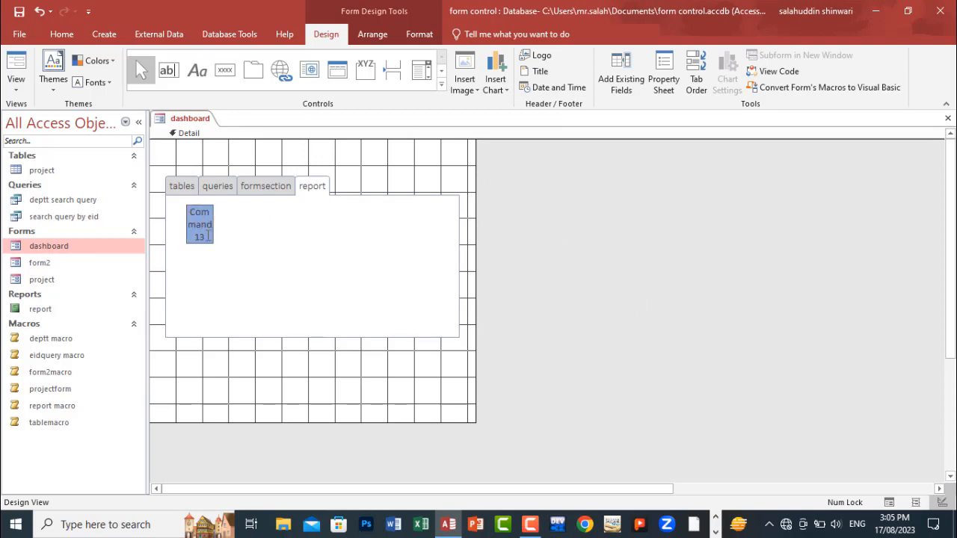
click(16, 81)
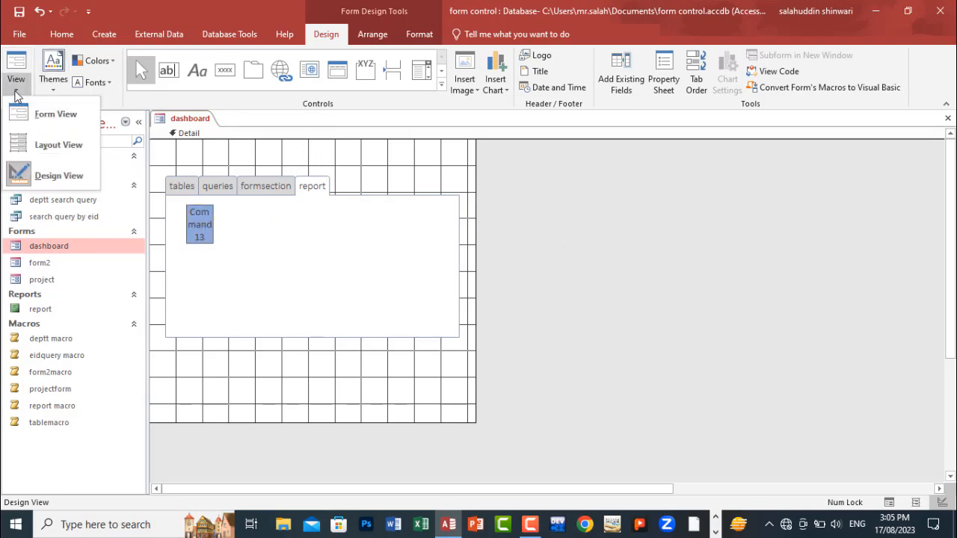
click(22, 118)
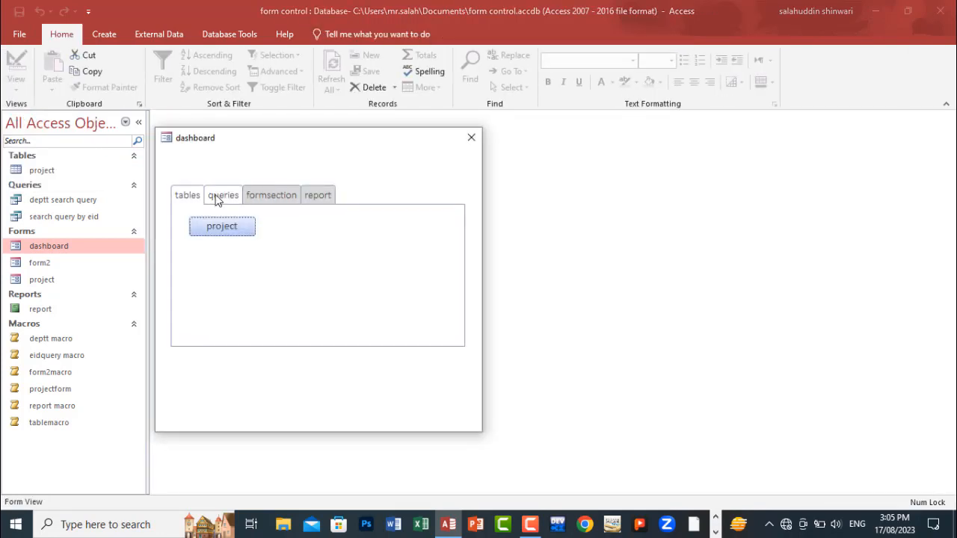
click(221, 195)
click(272, 195)
click(317, 197)
Step: Move the dashboard window aside and open the project table with the button on its tables page
click(185, 196)
drag(320, 143, 808, 130)
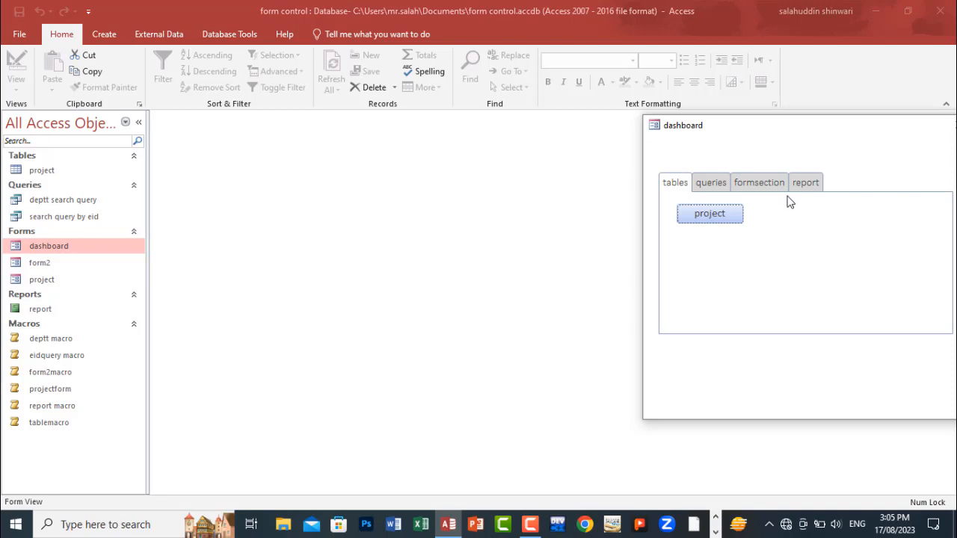
click(710, 216)
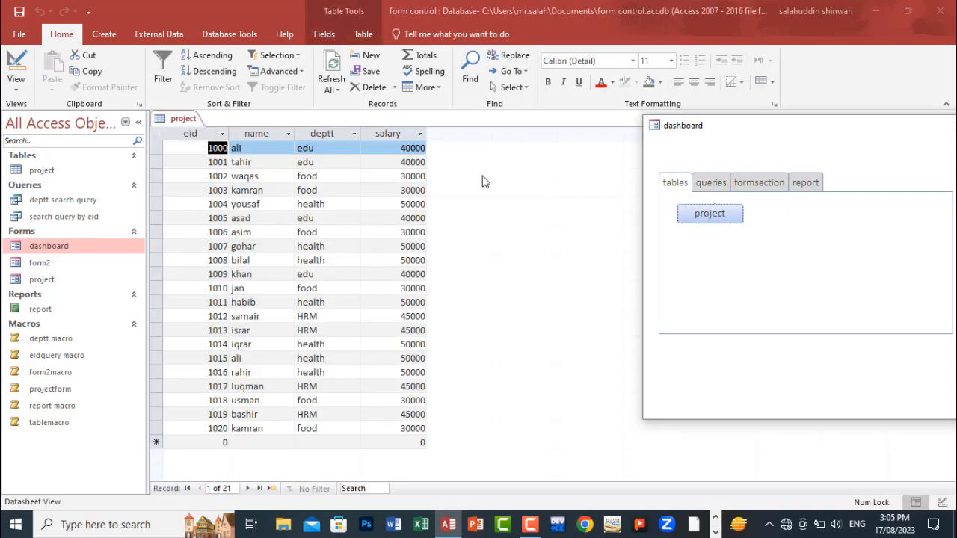
Step: Test the queries page by running search by id with the first project record's id and trying search by deptt
click(722, 187)
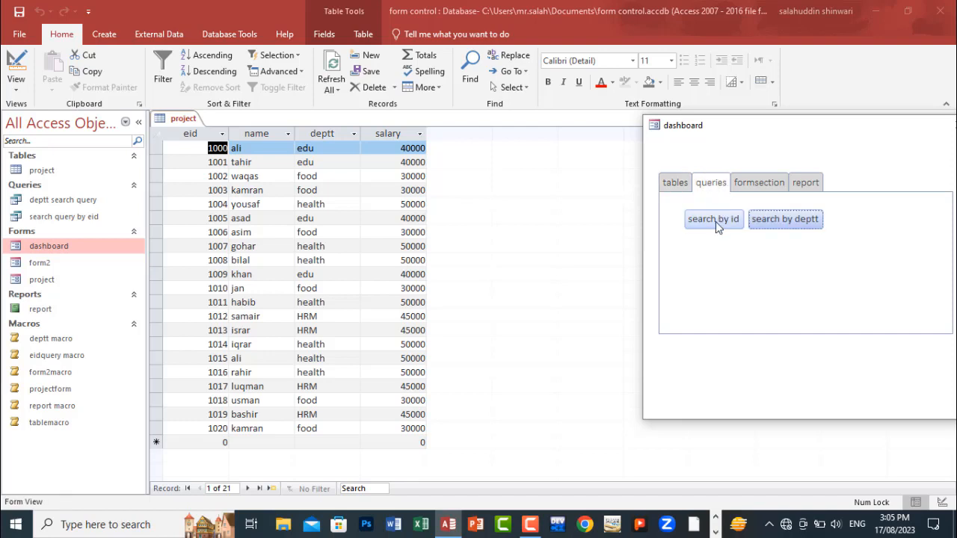
click(712, 222)
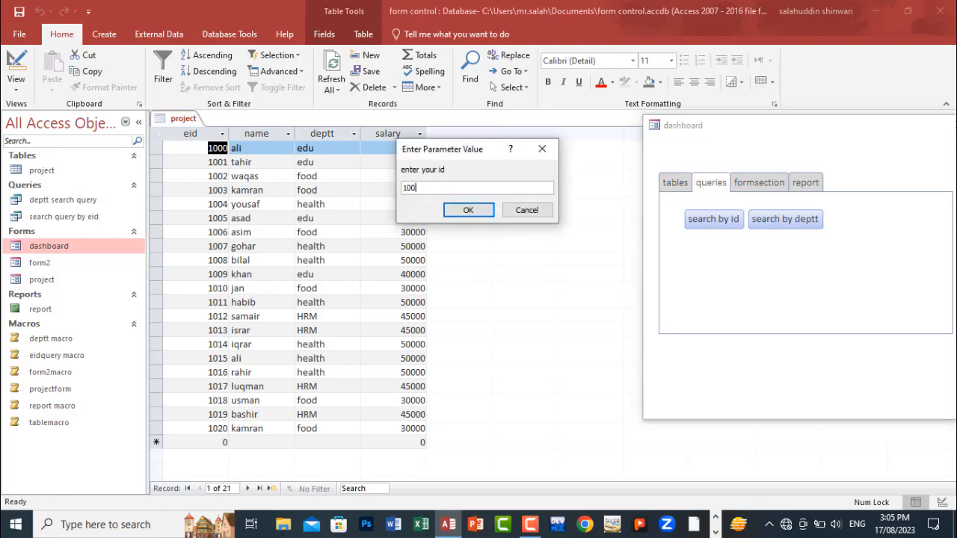
key(Return)
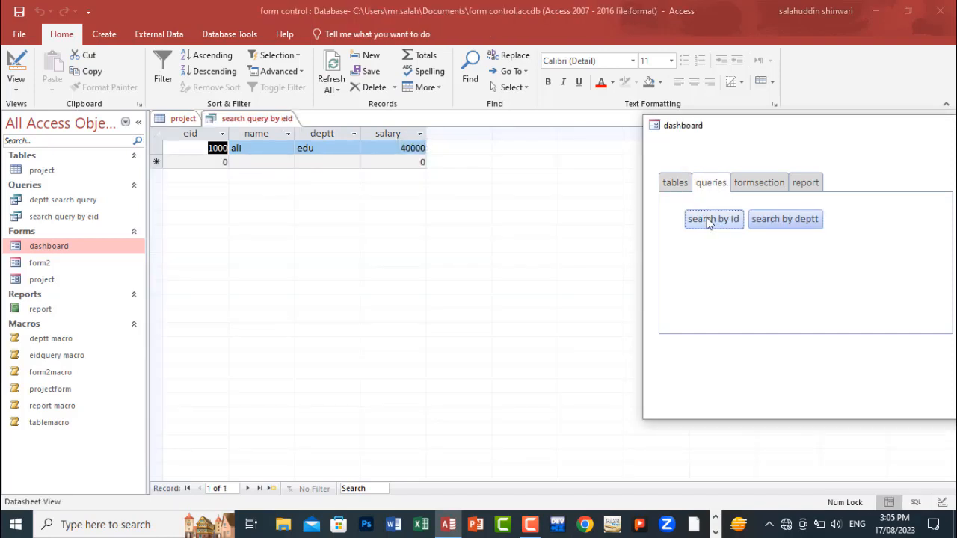
click(764, 225)
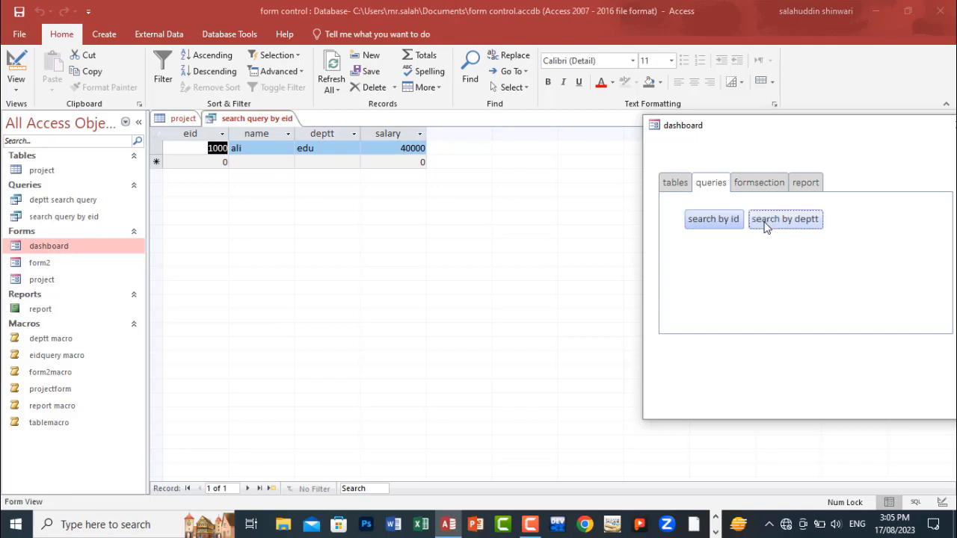
click(772, 225)
Step: Close the dashboard form, saving its design changes, and close the open project table and eid query
drag(888, 123, 517, 169)
click(591, 168)
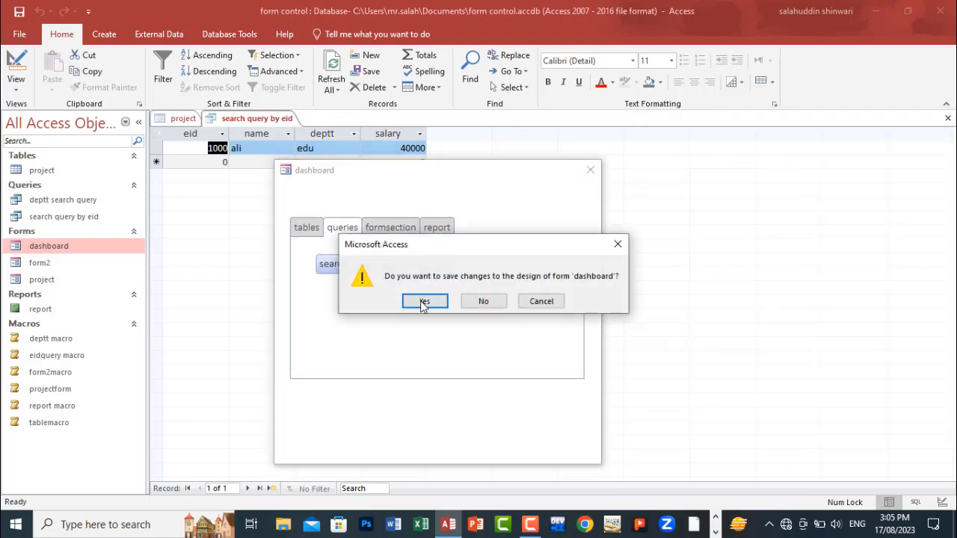
click(424, 303)
click(947, 118)
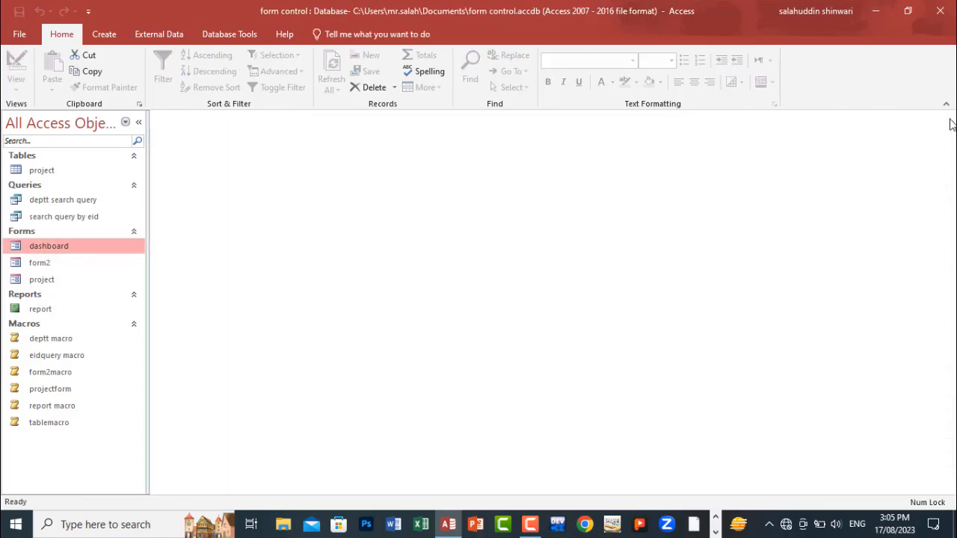
Step: Reopen the dashboard, run search by deptt with the value "health", and move the dashboard clear of the query datasheet
double_click(55, 251)
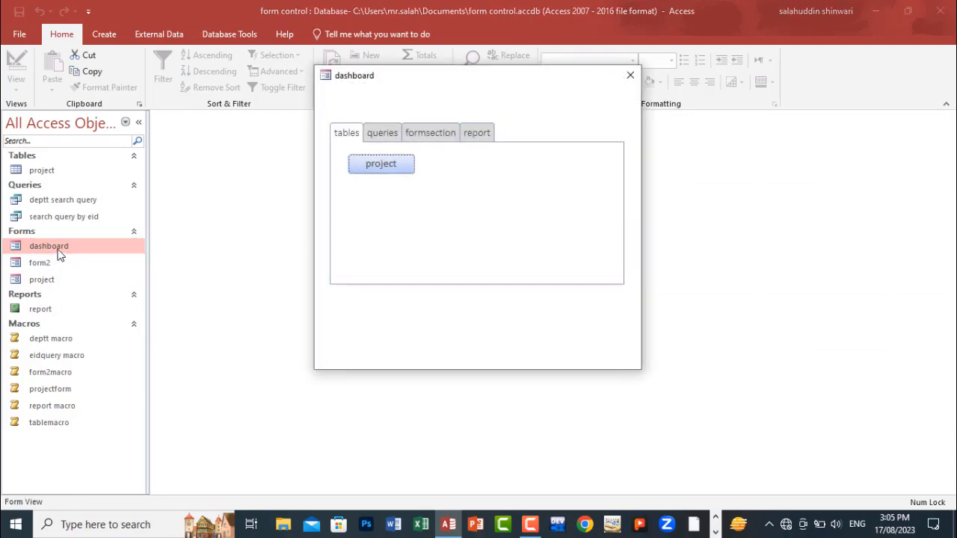
click(381, 136)
click(442, 169)
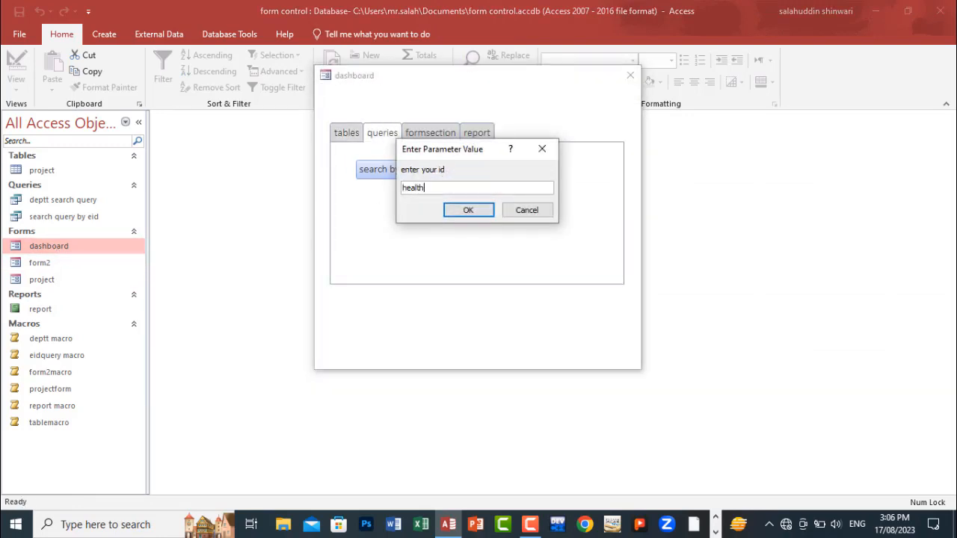
key(Return)
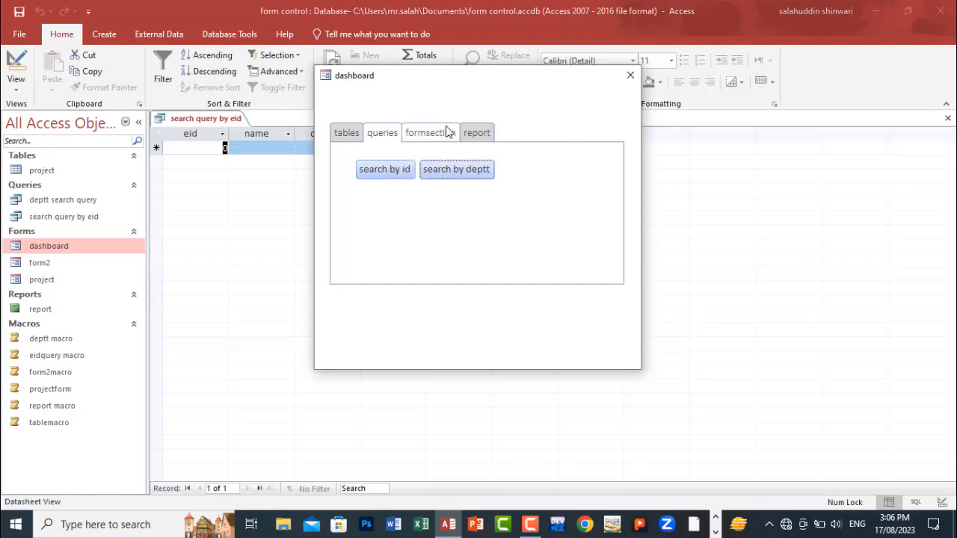
drag(465, 82, 751, 108)
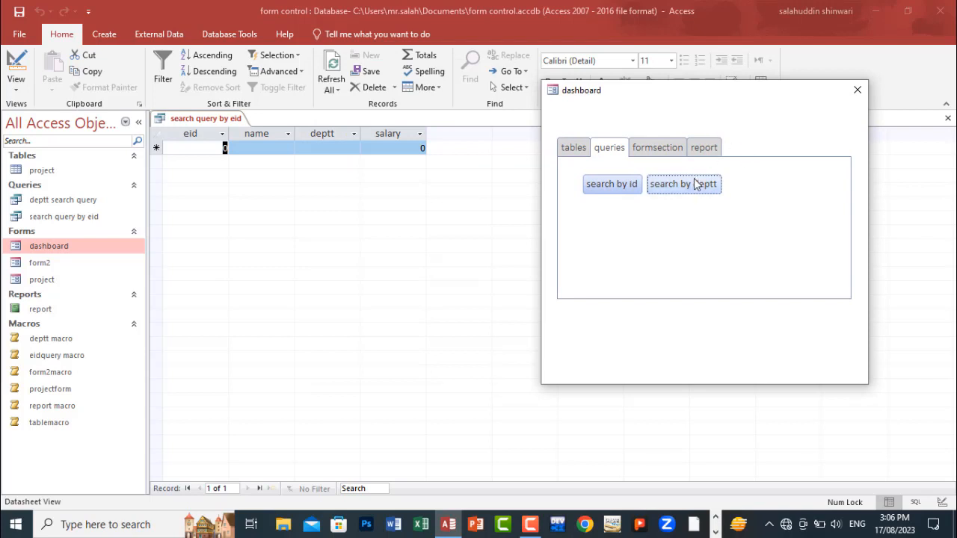
Step: Close the dashboard and the eid query, and test the deptt search query directly with the value "health", closing its datasheet
click(858, 91)
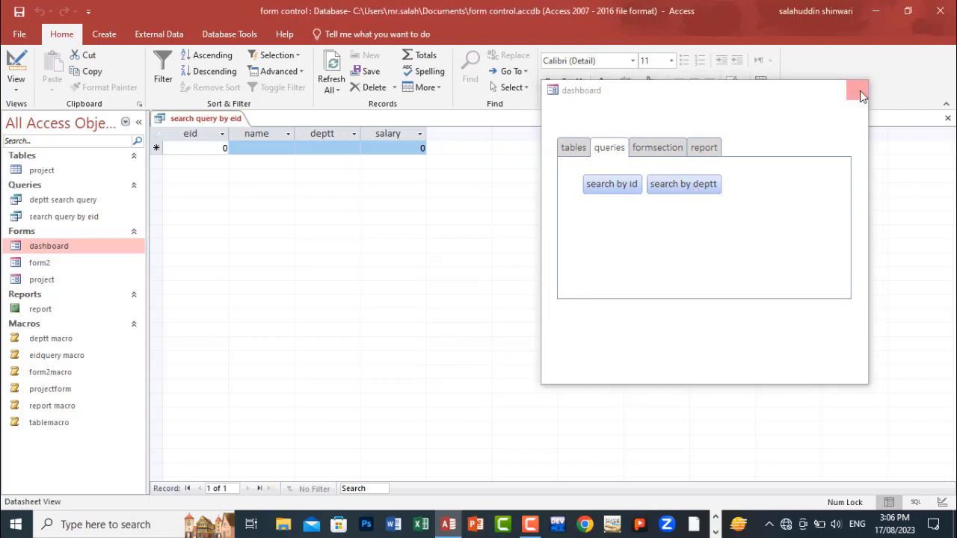
click(948, 120)
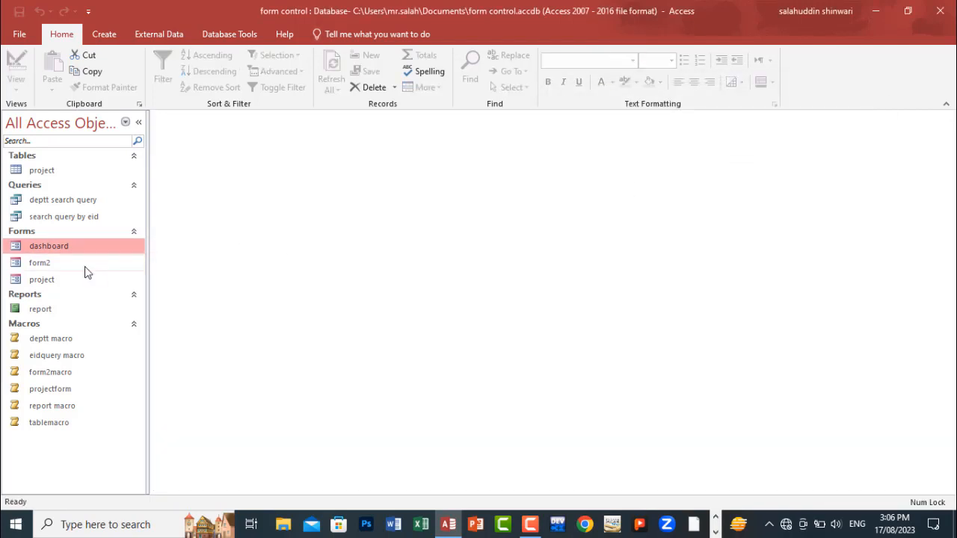
click(61, 219)
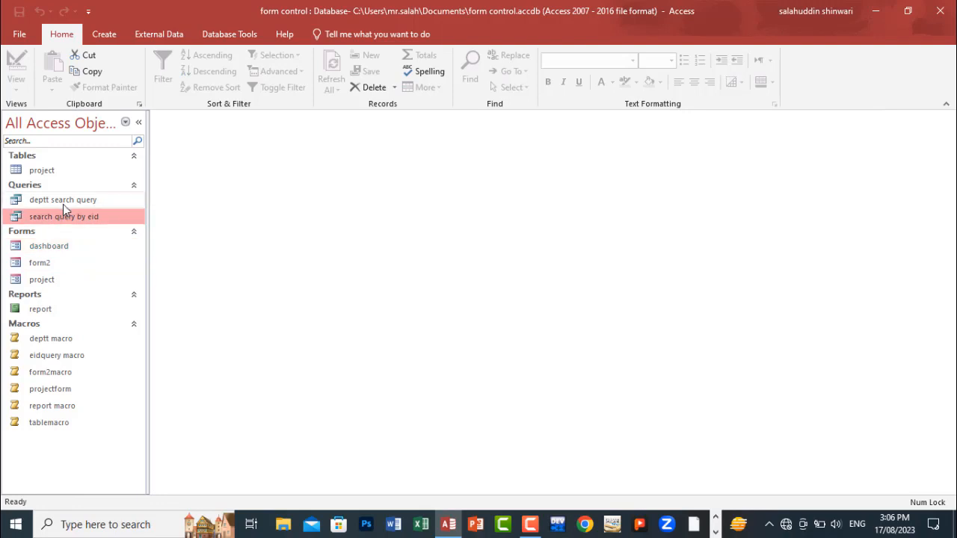
double_click(64, 203)
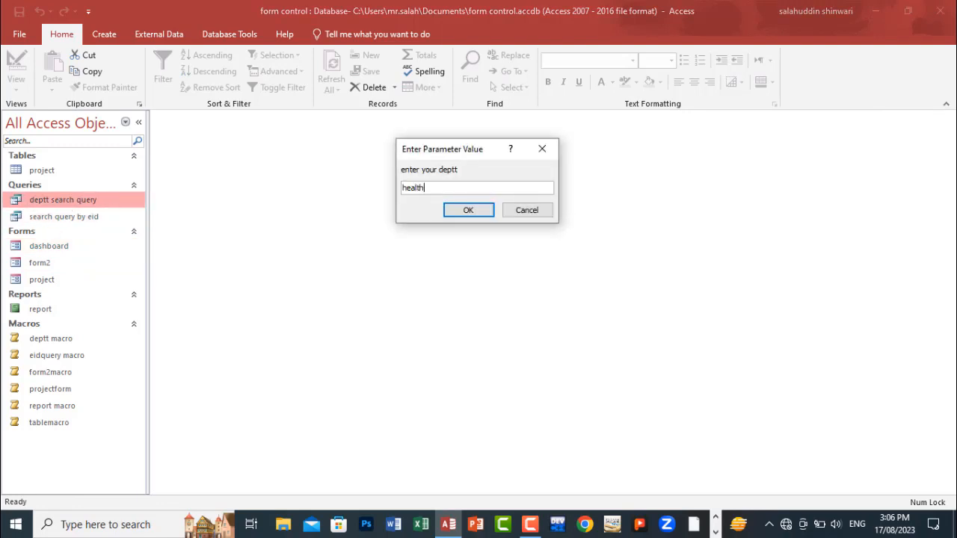
key(Return)
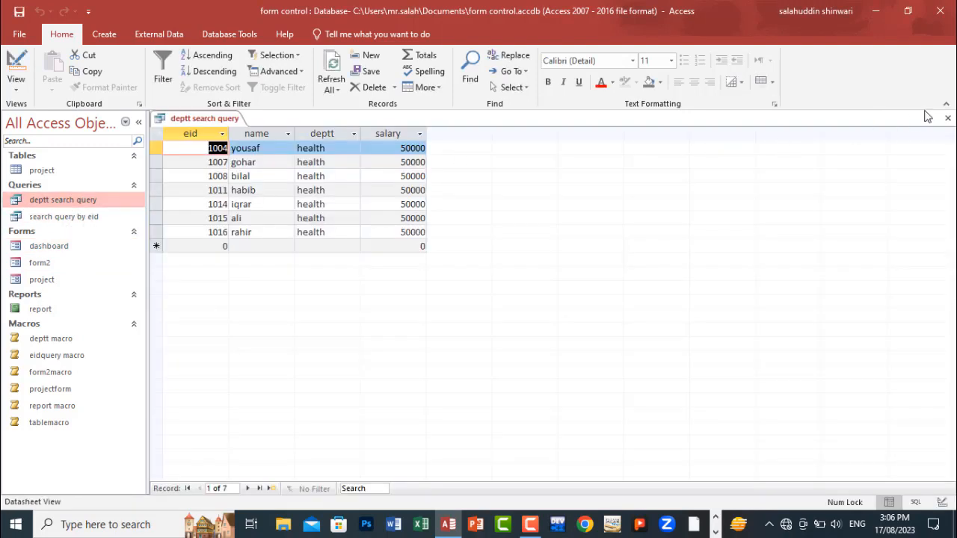
click(947, 118)
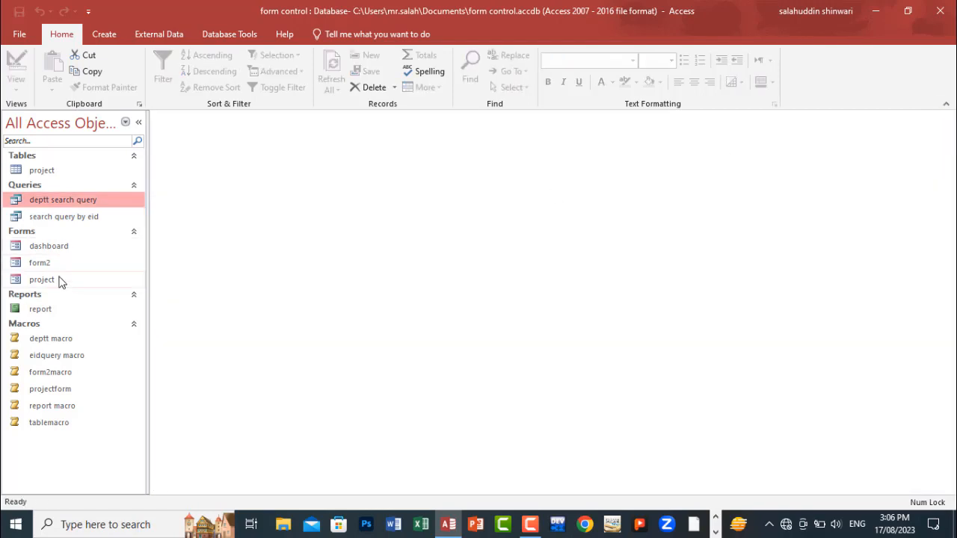
Step: Reopen the dashboard, retry search by deptt on the queries page with the value "hrm", and close the dashboard
double_click(49, 248)
click(395, 136)
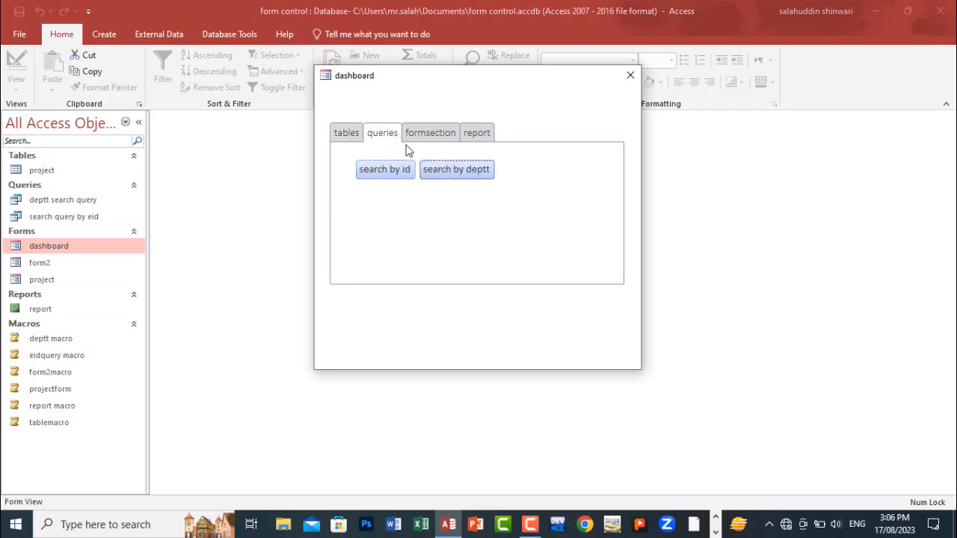
click(442, 170)
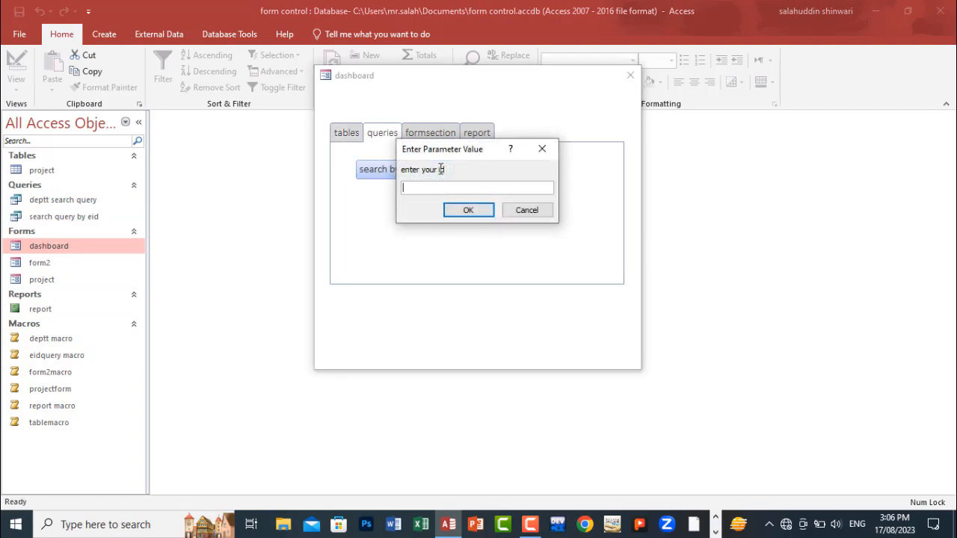
text(hrm)
key(Return)
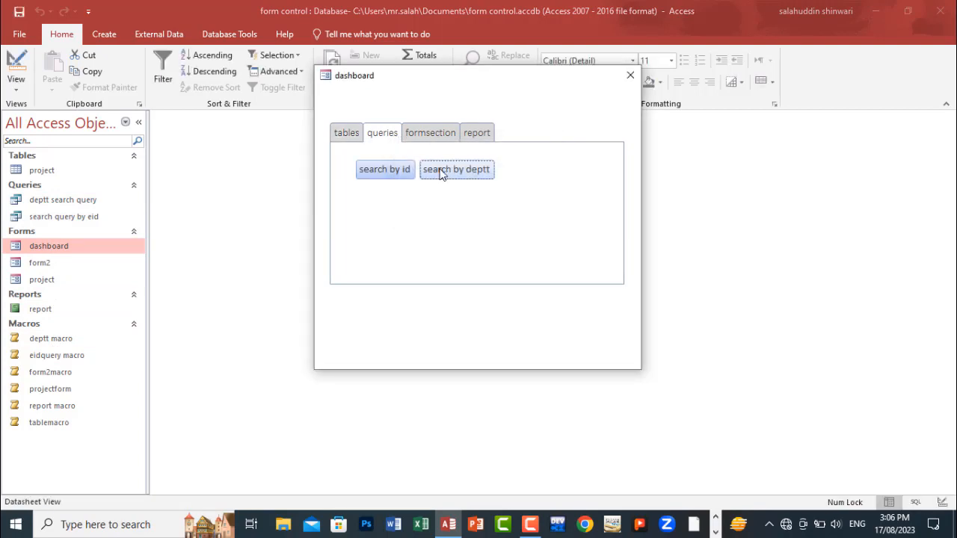
click(629, 78)
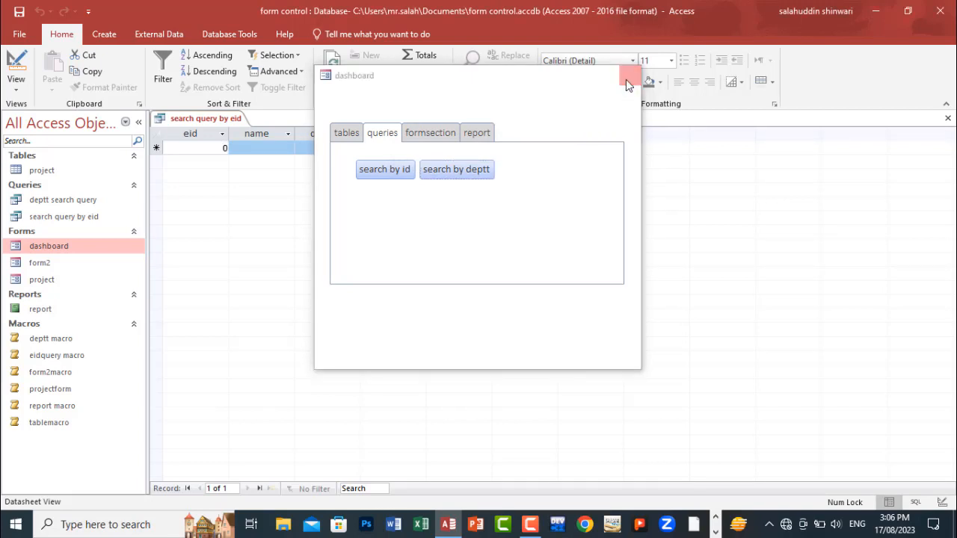
Step: Reopen the dashboard and test the main form and dialog form buttons on its formsection page, closing the dialog form
double_click(75, 246)
click(425, 132)
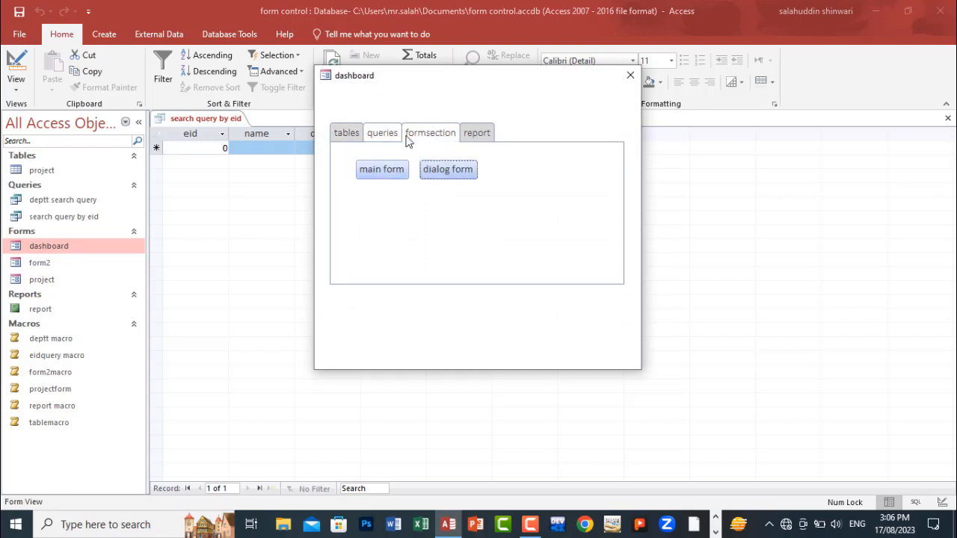
click(394, 169)
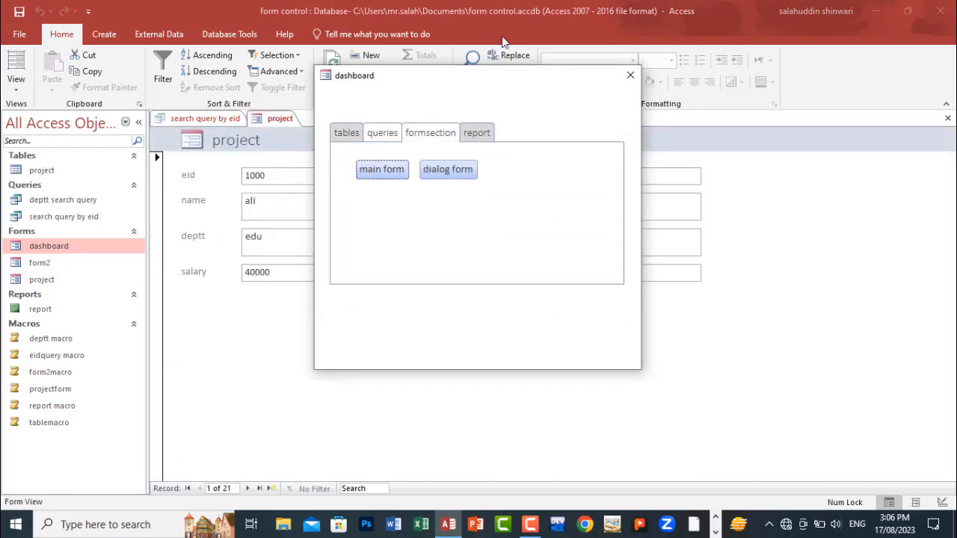
drag(481, 80, 772, 88)
click(738, 182)
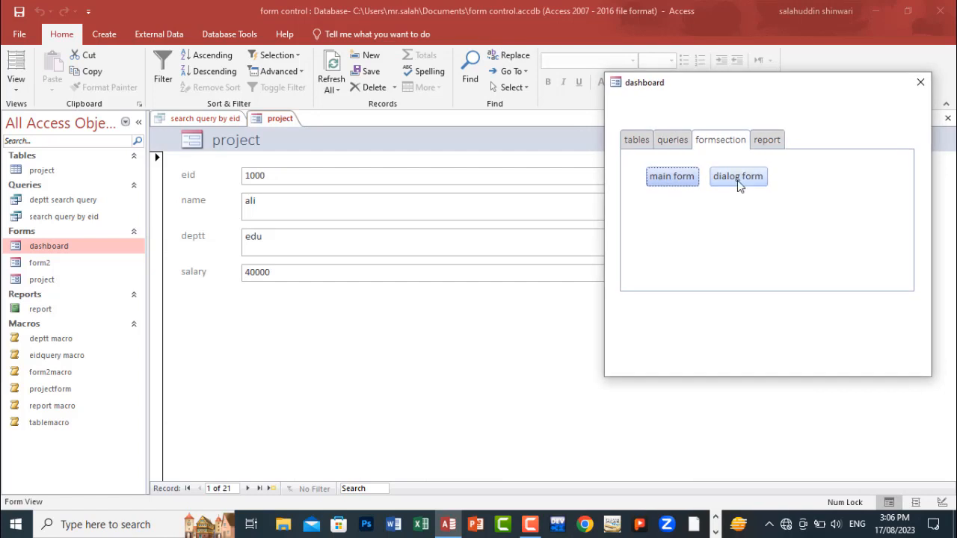
drag(455, 139, 378, 164)
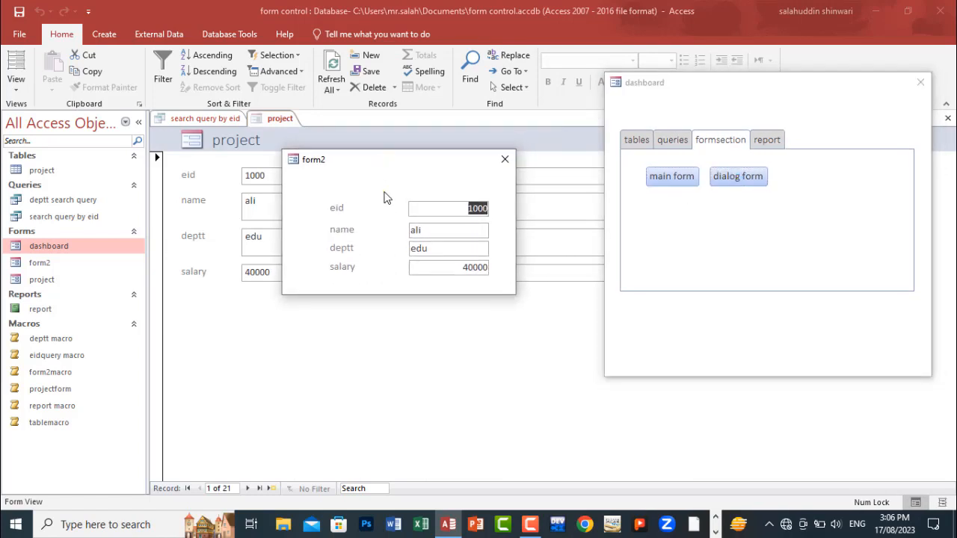
click(504, 159)
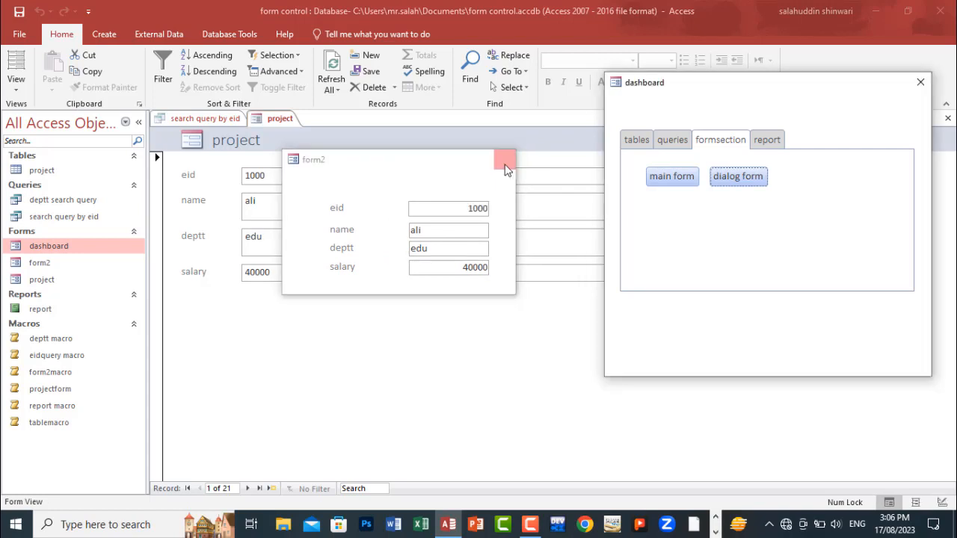
Step: Open the report from the dashboard's report page and move the dashboard clear of the print preview
click(767, 140)
click(654, 173)
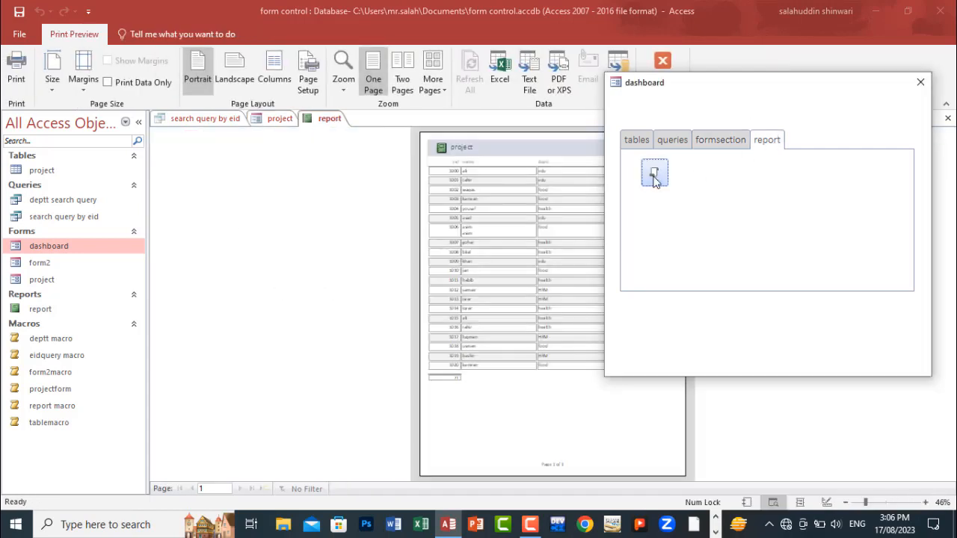
drag(741, 85, 137, 85)
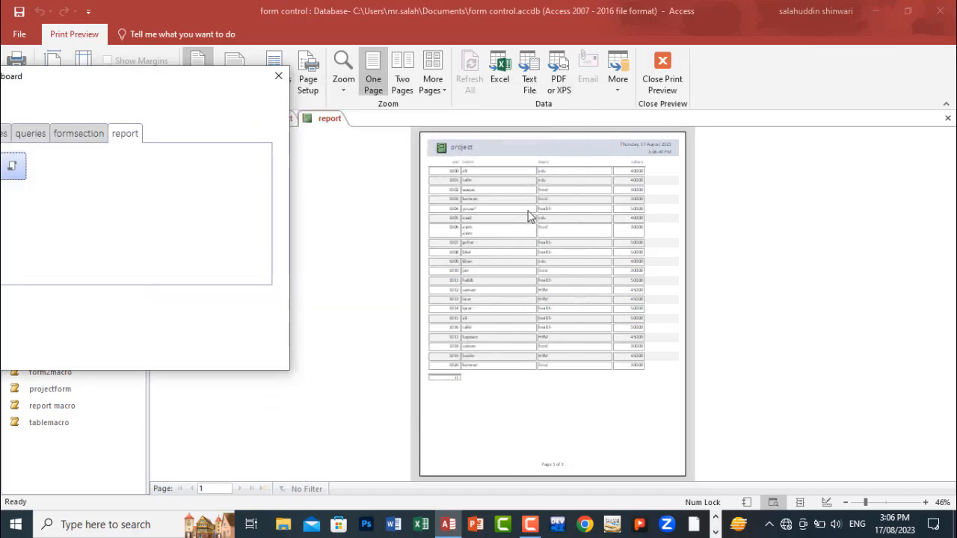
Step: Close the dashboard, examine the report preview at 100% zoom, and close the report
click(278, 76)
click(523, 224)
drag(953, 293, 952, 261)
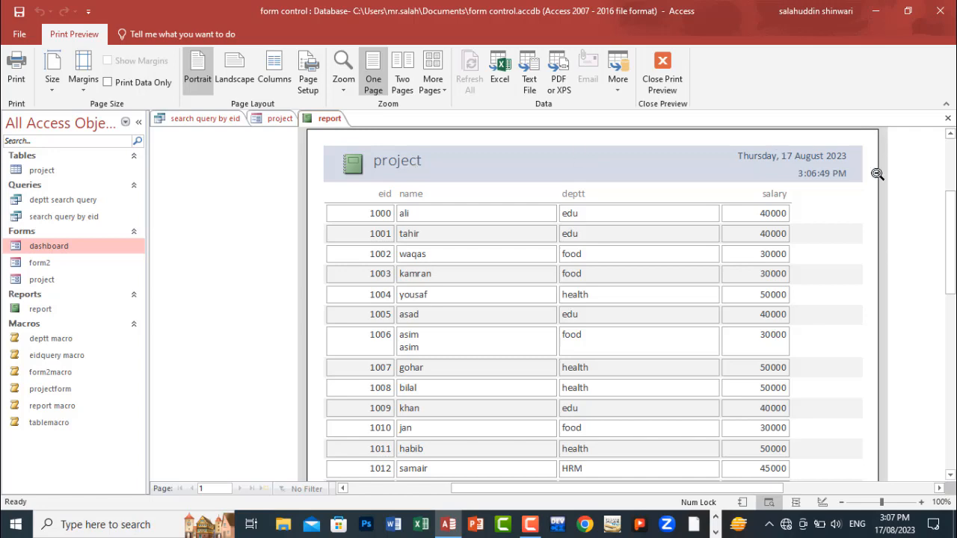
mouse_move(954, 232)
mouse_down()
mouse_move(953, 322)
mouse_move(954, 244)
mouse_up()
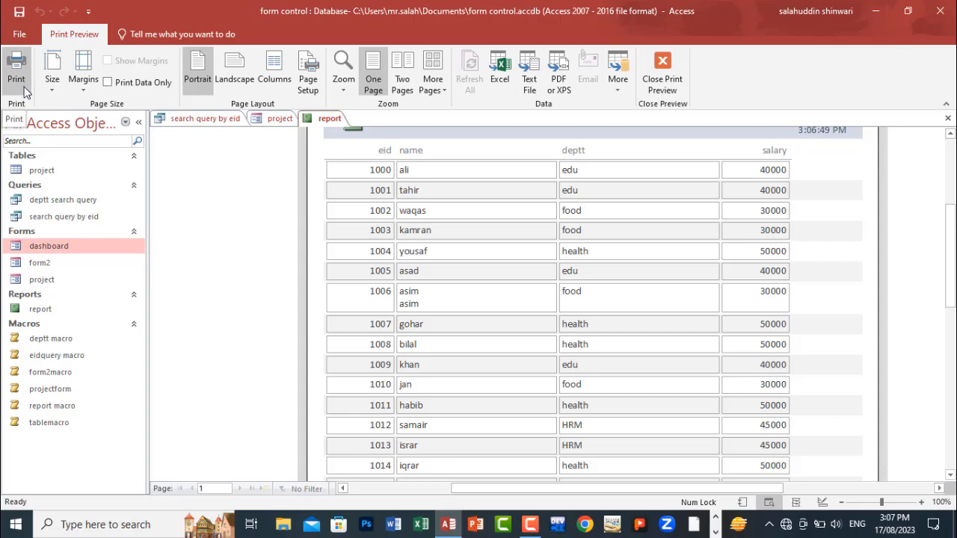
click(947, 118)
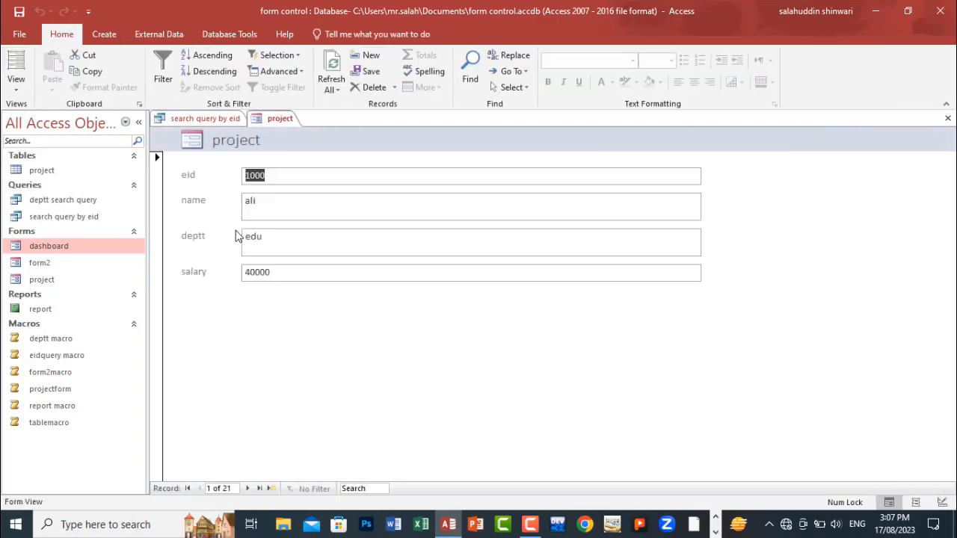
Step: Set the deptt macro's OpenQuery action to open the deptt search query, and close the macro with its changes saved
click(59, 357)
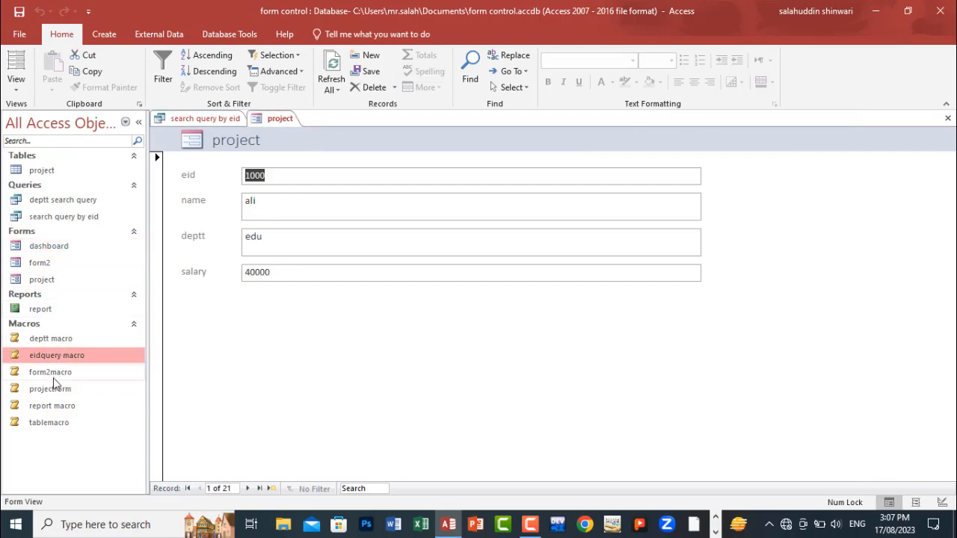
click(54, 377)
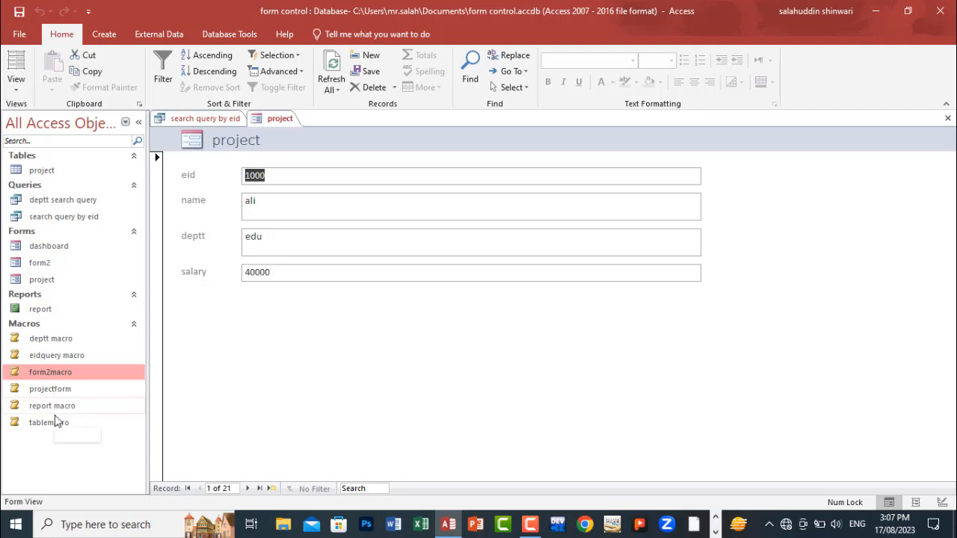
click(54, 340)
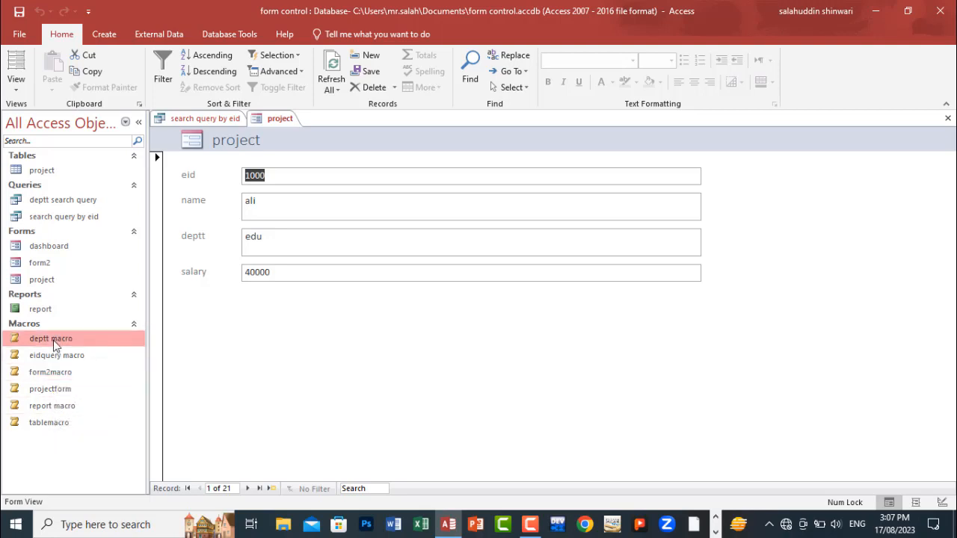
right_click(53, 340)
click(100, 190)
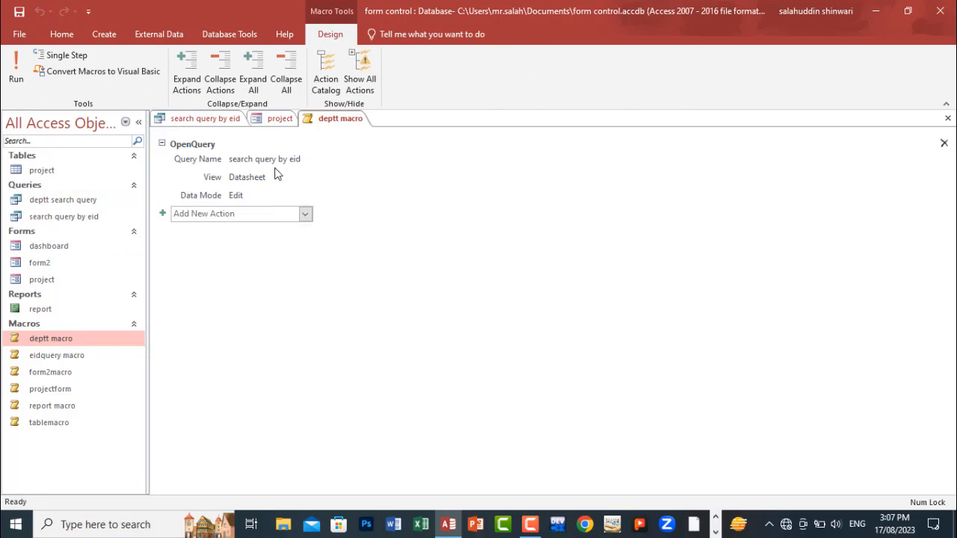
click(277, 163)
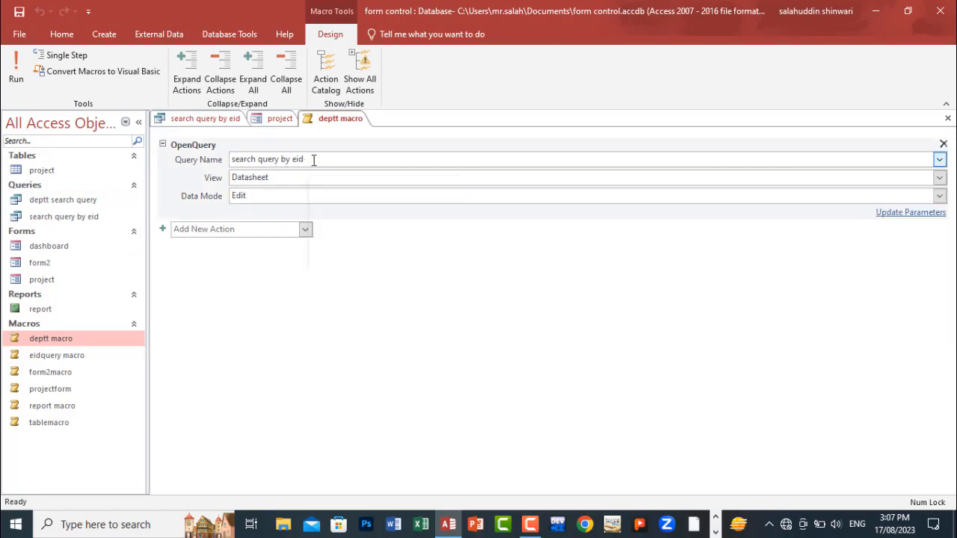
click(313, 159)
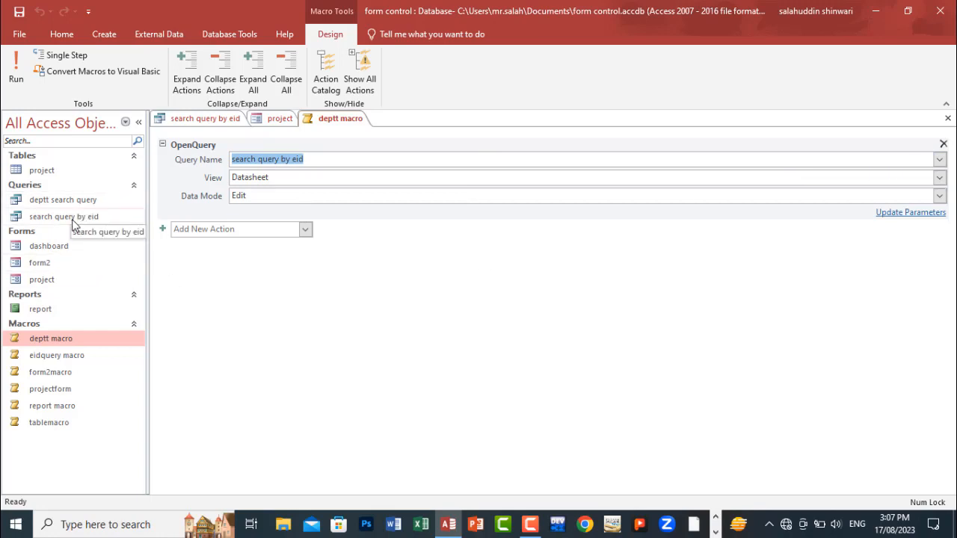
click(939, 159)
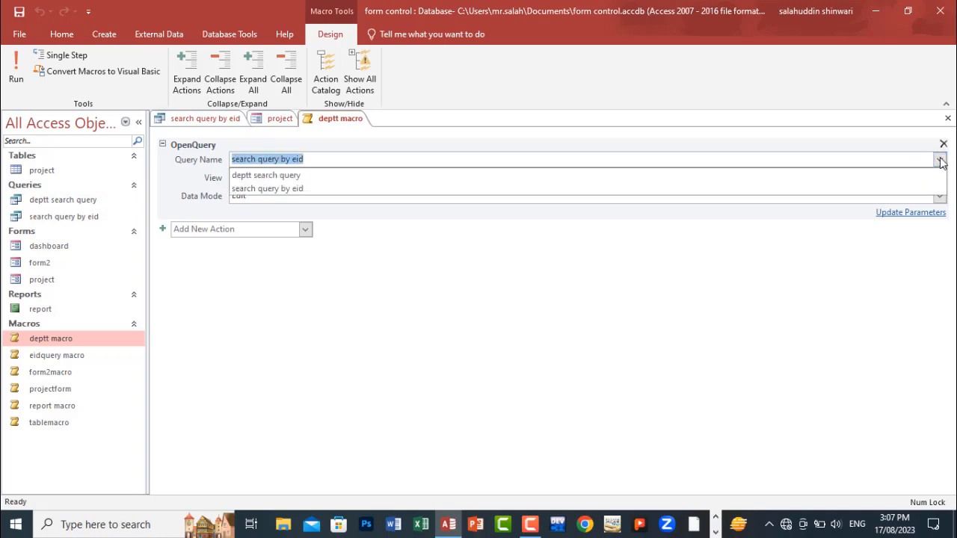
click(773, 177)
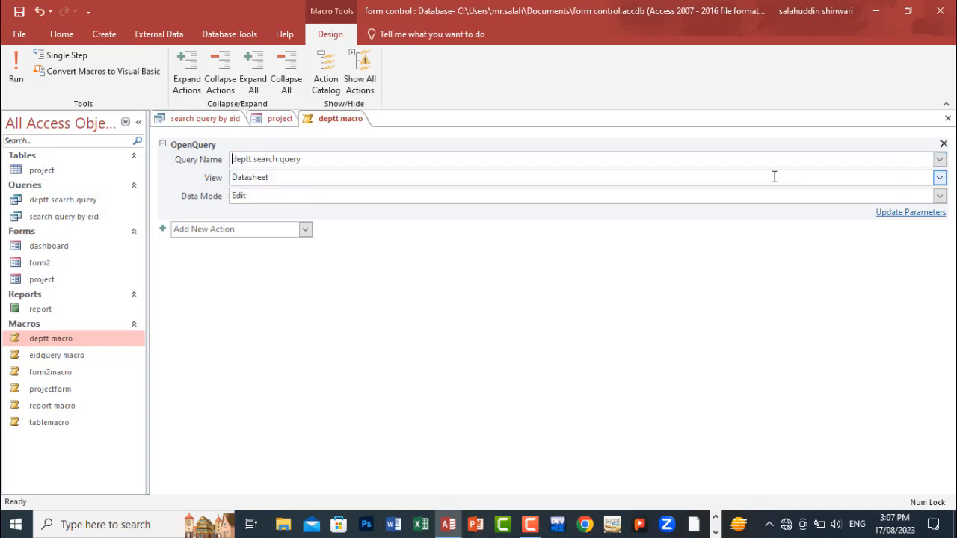
click(948, 119)
key(Return)
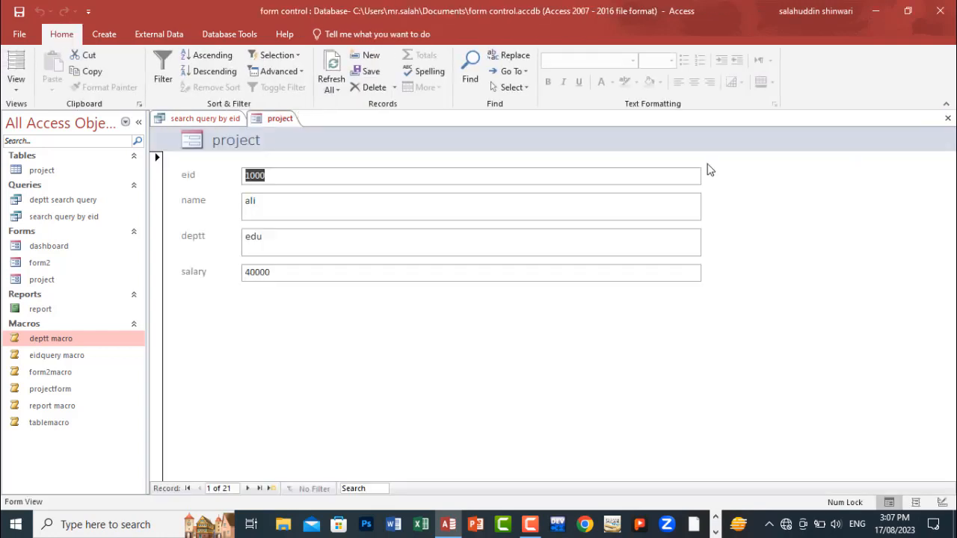
Step: Close the project form and eid query, and check the query name in the deptt macro's design before closing it
click(948, 119)
click(947, 119)
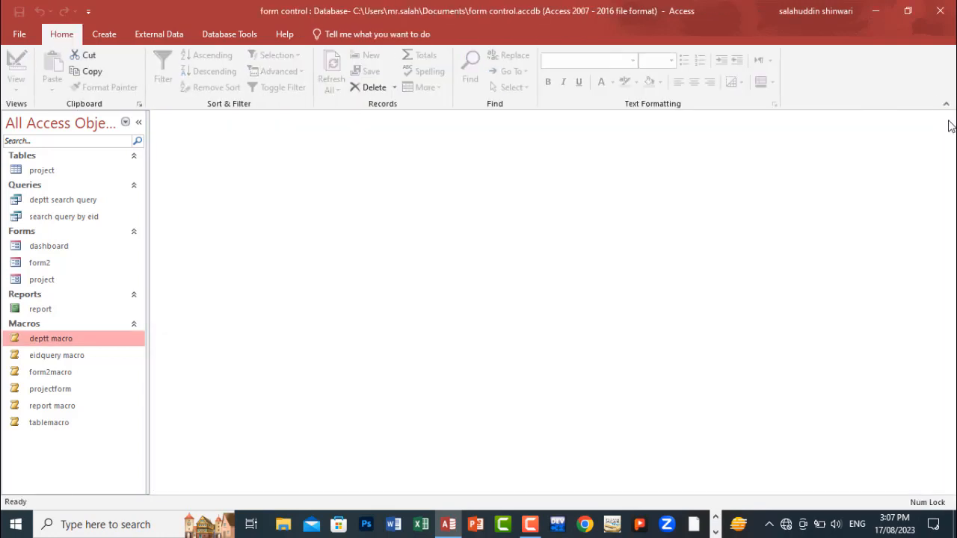
right_click(66, 341)
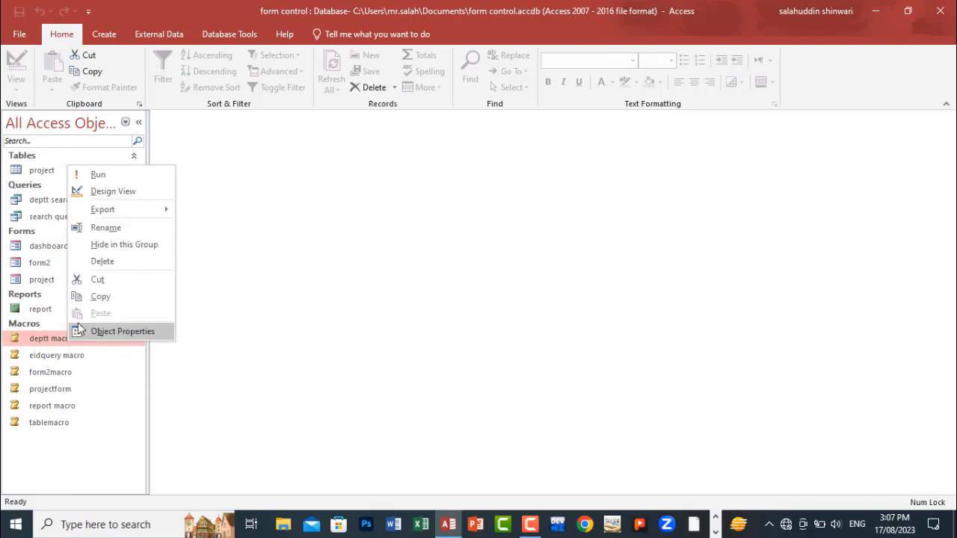
click(106, 193)
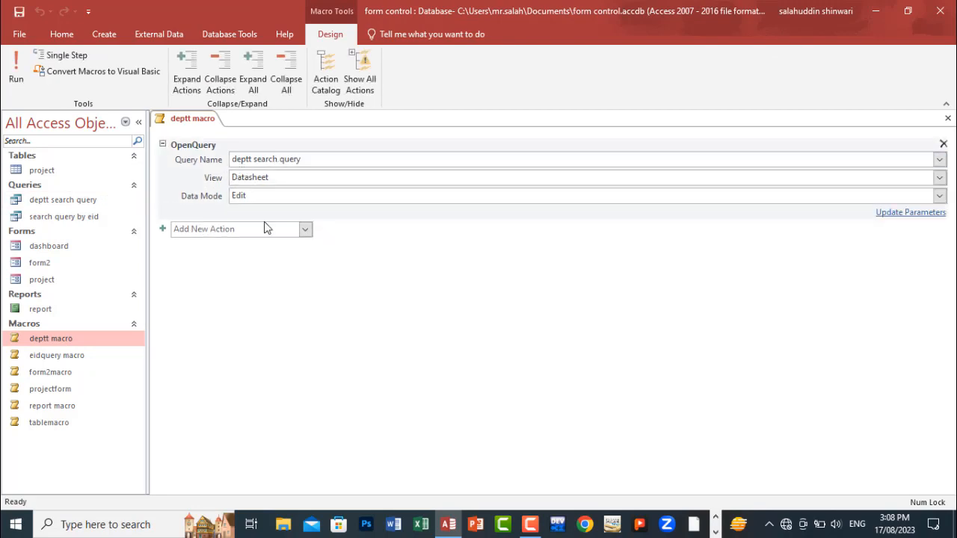
click(949, 120)
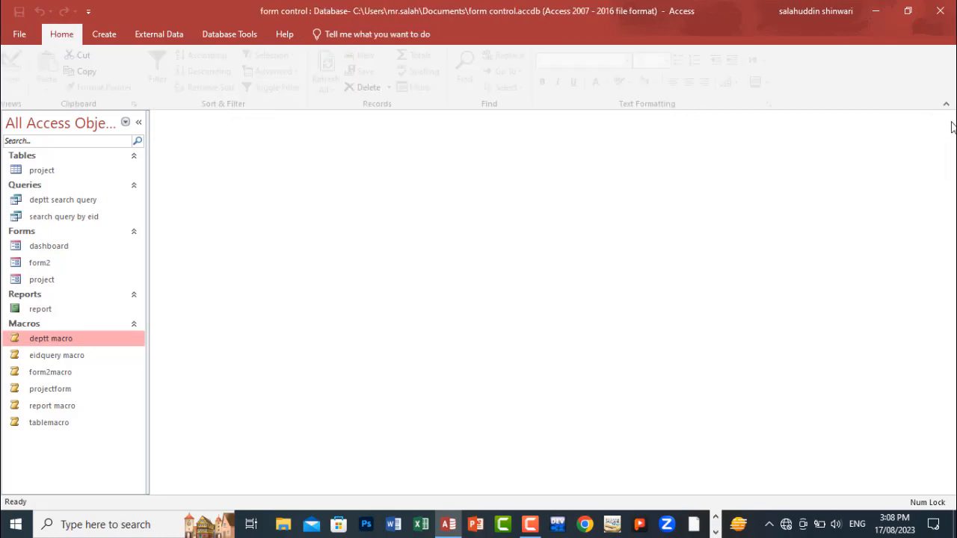
Step: Open the dashboard form, run its department search for "health", and move the dashboard clear of the query results
double_click(73, 249)
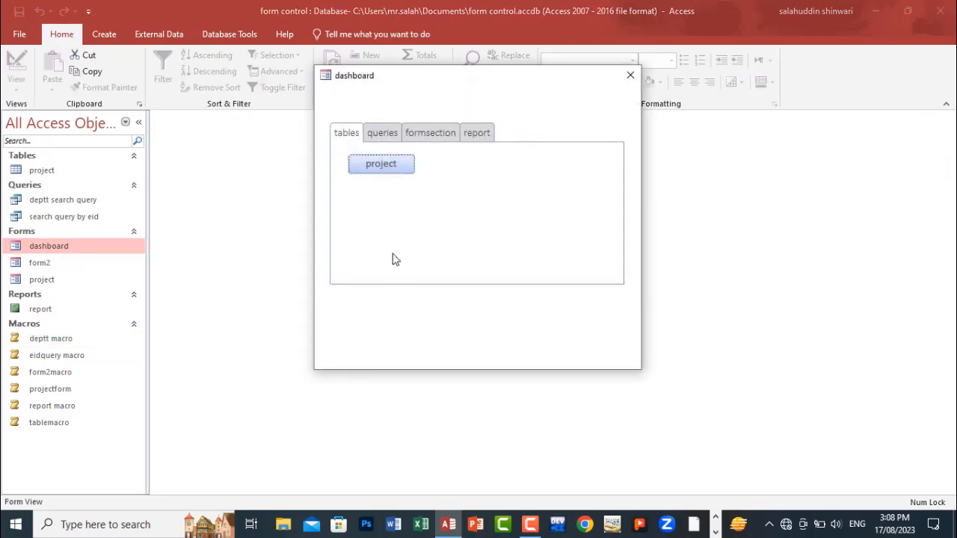
click(382, 133)
click(454, 169)
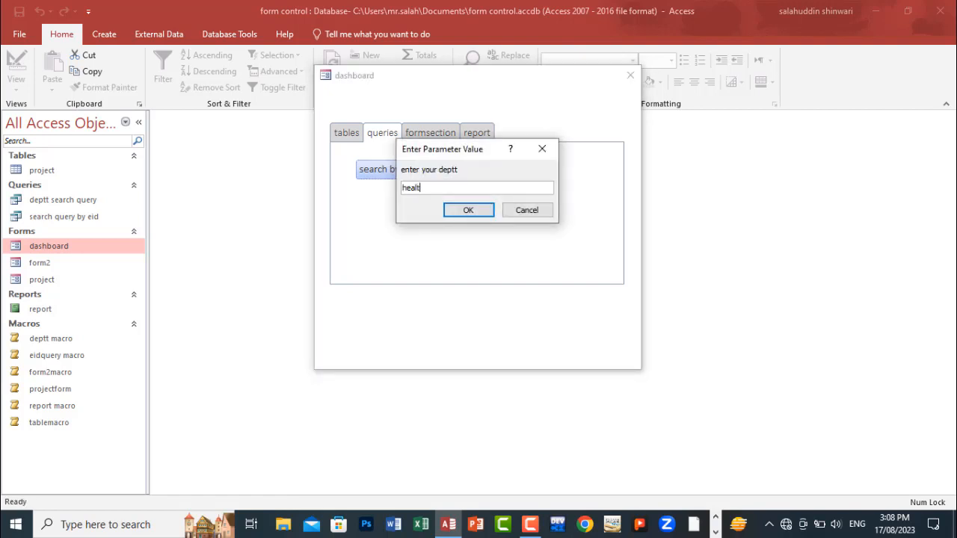
key(Return)
drag(519, 81, 845, 103)
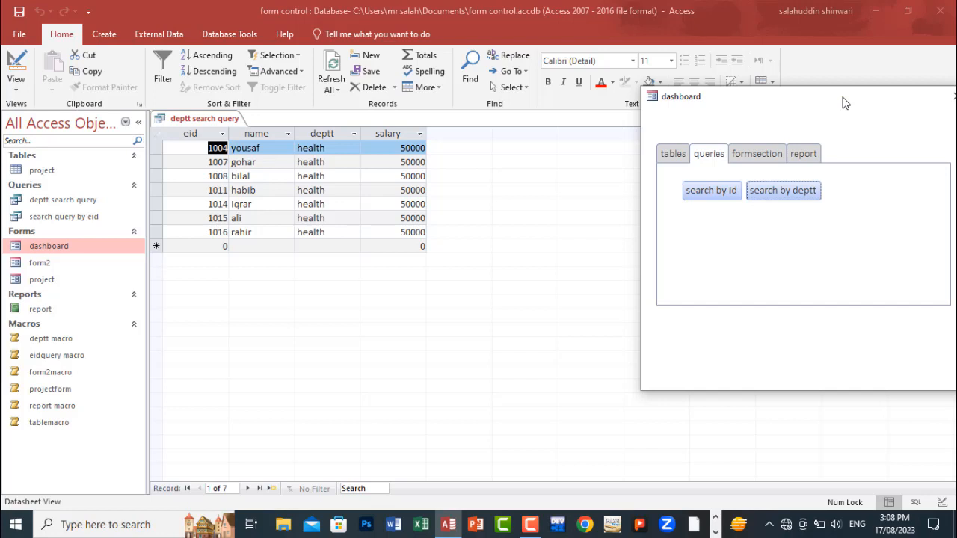
Step: Review the dashboard's tables, queries, formsection and report pages, ending on the queries page
click(671, 155)
click(757, 154)
click(802, 154)
click(734, 154)
click(709, 154)
click(673, 156)
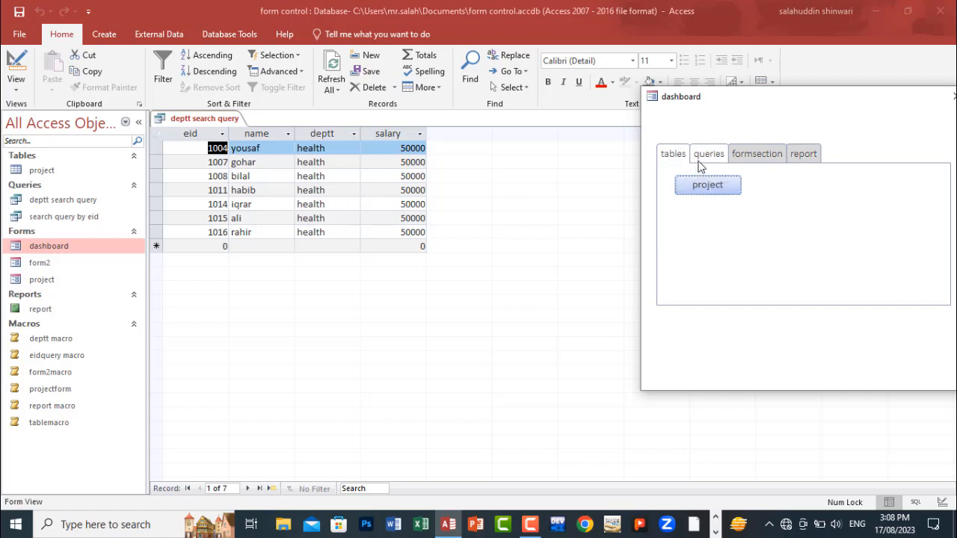
click(701, 157)
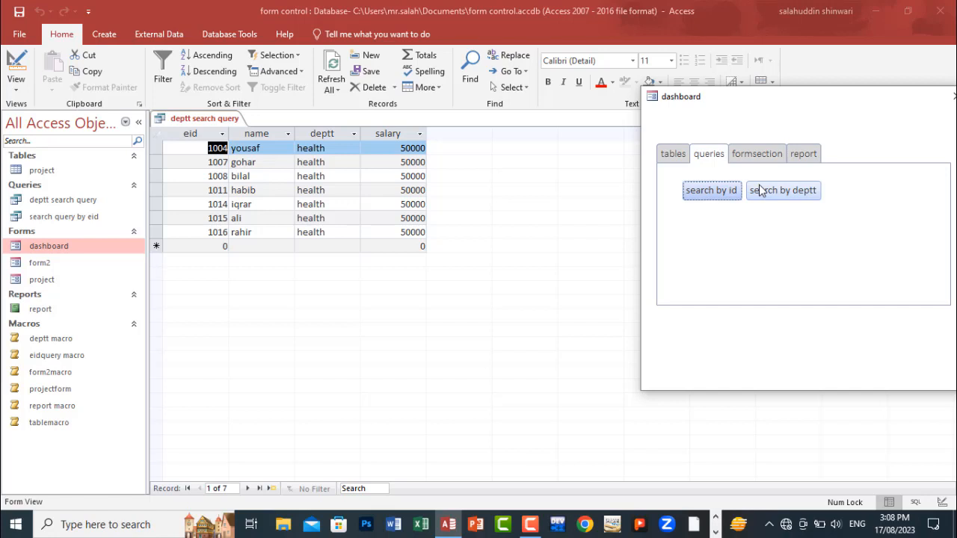
Step: Close the dashboard and the deptt search query, leaving no objects open
drag(916, 106, 645, 109)
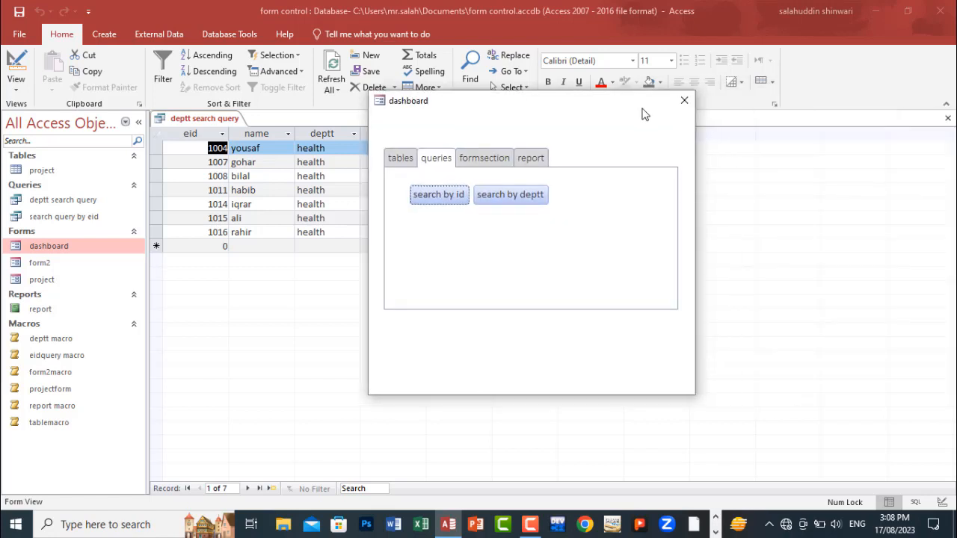
click(690, 103)
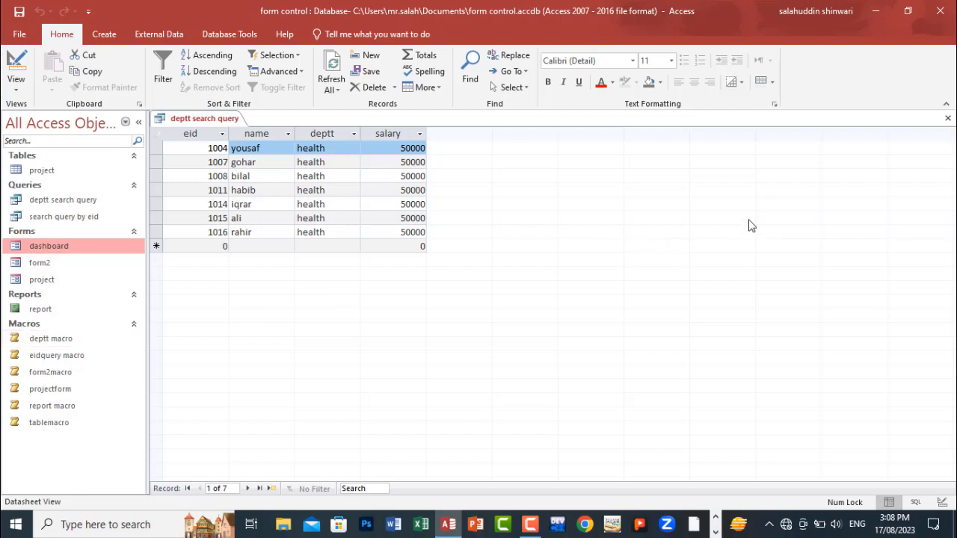
click(948, 118)
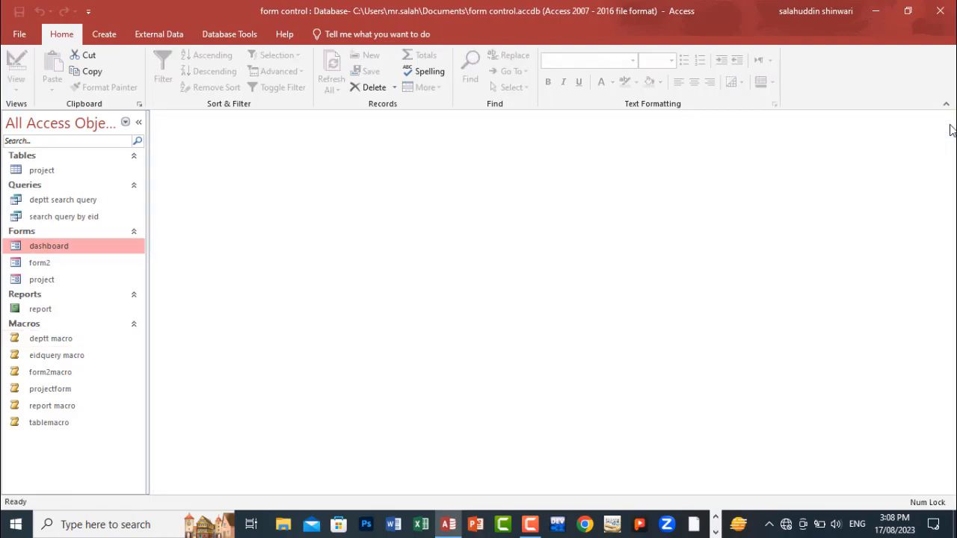